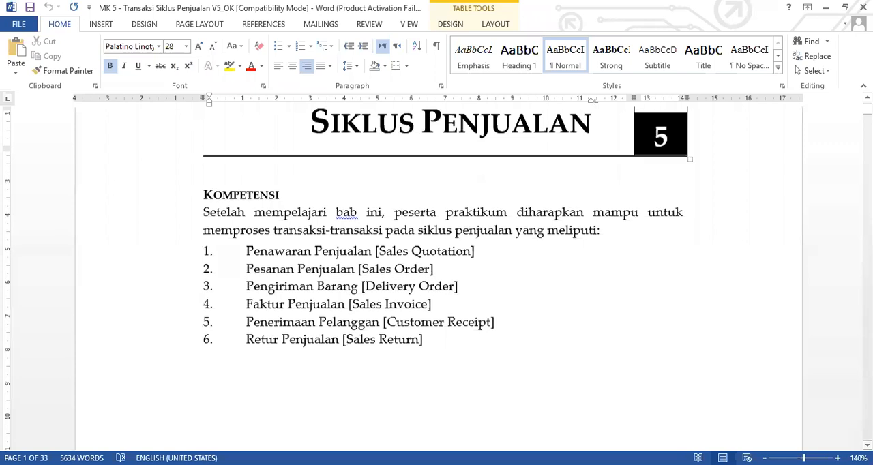
Read through the sales cycle module to section 5.4.1 on delivering all ordered goods, including the 20/03/2016 transaction and its procedure
{"action": "left_click_drag", "start_coordinate": [867, 109], "coordinate": [867, 163]}
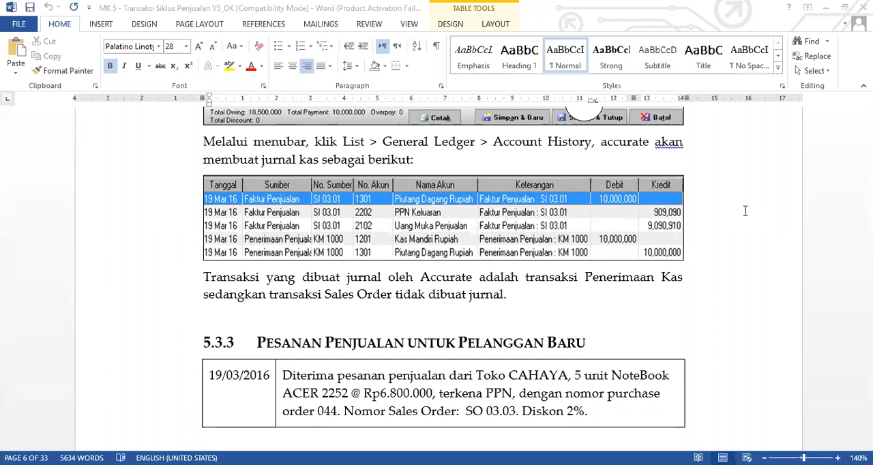
{"action": "double_click", "coordinate": [813, 238]}
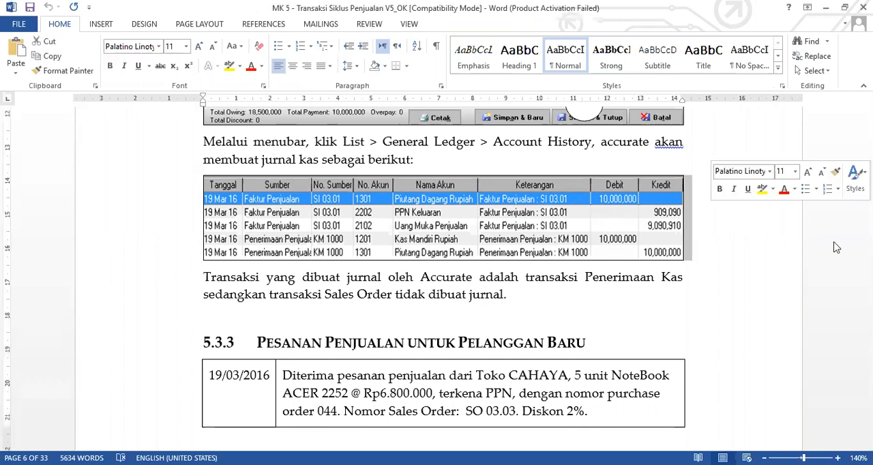
{"action": "left_click", "coordinate": [812, 238]}
{"action": "left_click_drag", "start_coordinate": [867, 164], "coordinate": [867, 195]}
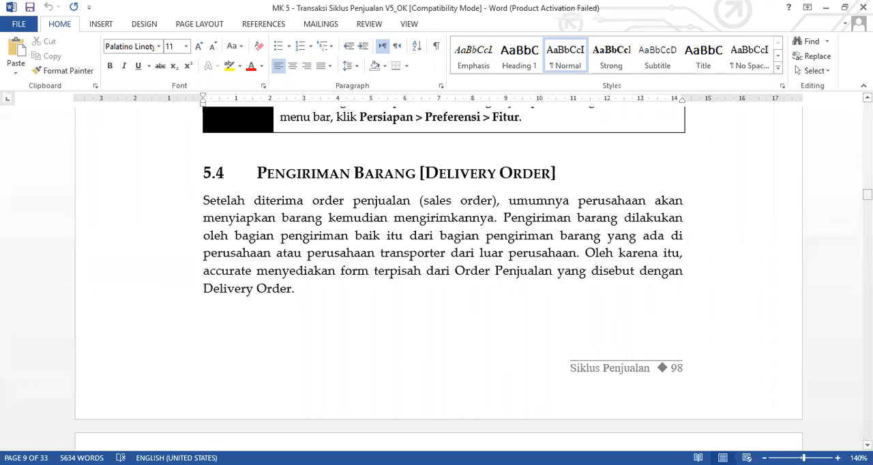
{"action": "scroll", "coordinate": [436, 272], "scroll_direction": "down", "scroll_amount": 4}
{"action": "scroll", "coordinate": [436, 273], "scroll_direction": "down", "scroll_amount": 1}
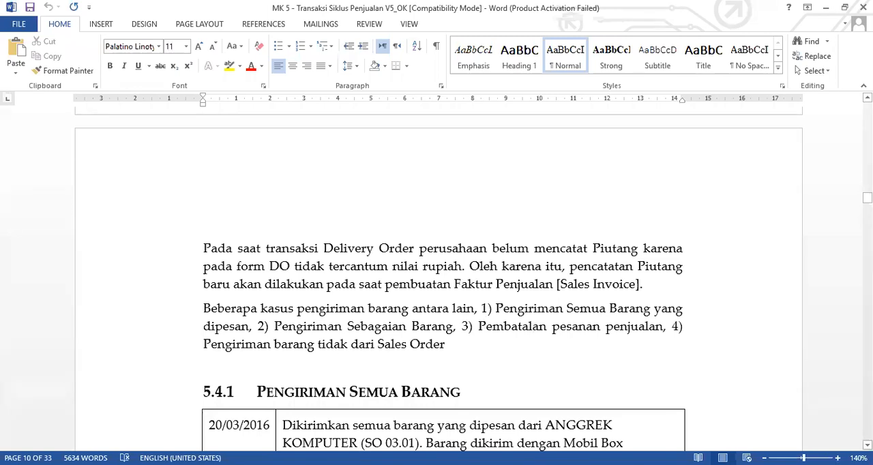
{"action": "scroll", "coordinate": [438, 279], "scroll_direction": "down", "scroll_amount": 1}
{"action": "scroll", "coordinate": [439, 279], "scroll_direction": "down", "scroll_amount": 4}
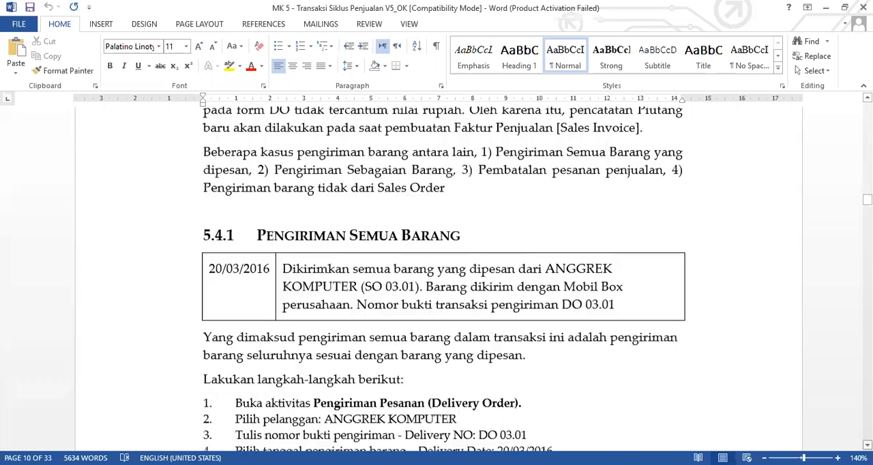
{"action": "scroll", "coordinate": [438, 280], "scroll_direction": "down", "scroll_amount": 2}
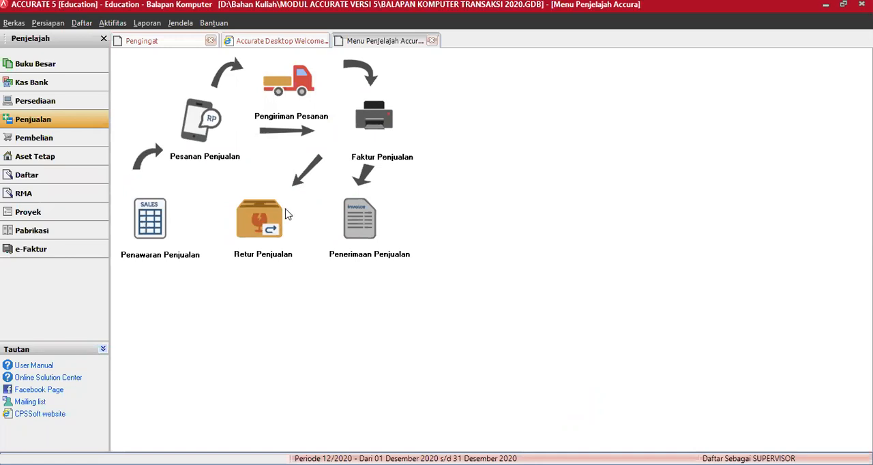
In Accurate 5, start a new delivery order for the customer Anggrek Komputer
{"action": "left_click", "coordinate": [294, 98]}
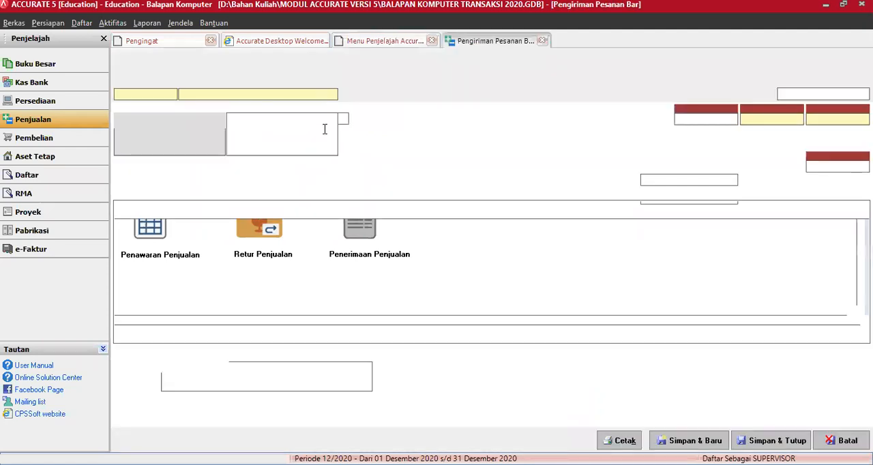
{"action": "left_click", "coordinate": [333, 94]}
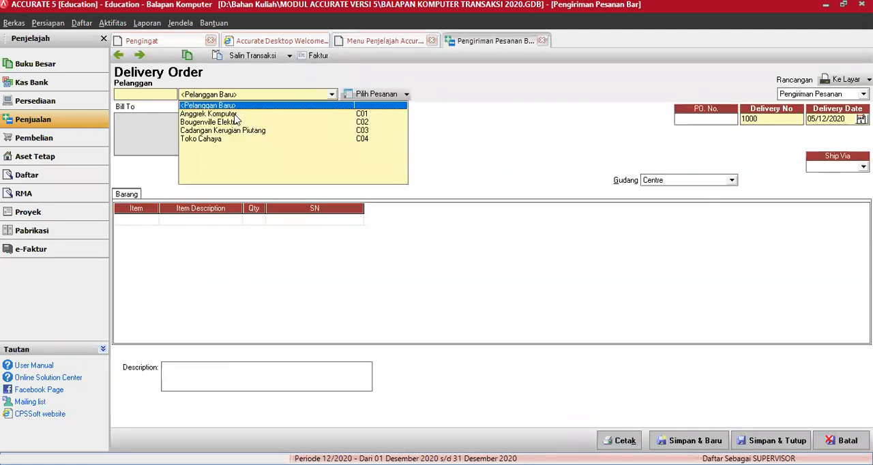
{"action": "left_click", "coordinate": [326, 110]}
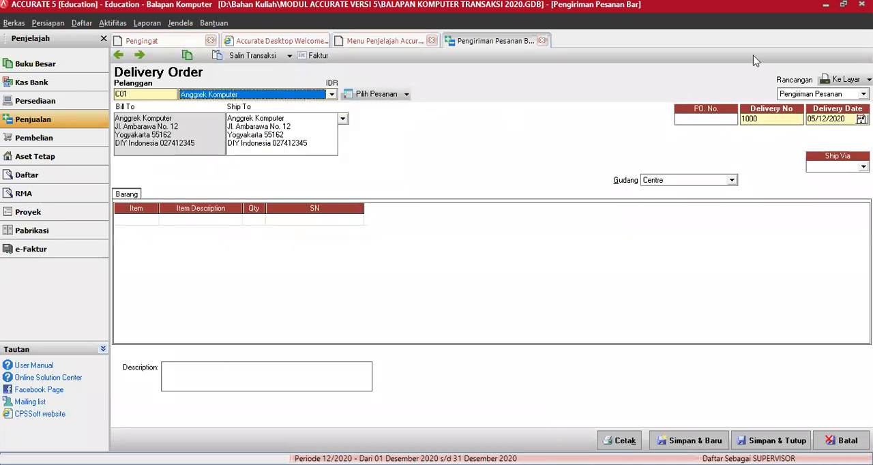
Enter the purchase order number and the delivery number on the Anggrek Komputer delivery order
{"action": "left_click", "coordinate": [690, 117]}
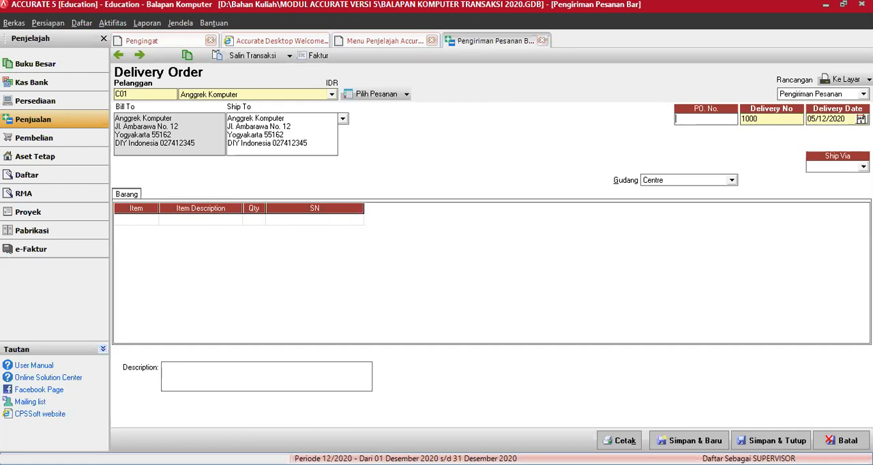
{"action": "type", "text": "ANG 01"}
{"action": "key", "text": "Tab"}
{"action": "type", "text": "DO 03.01"}
{"action": "key", "text": "Tab"}
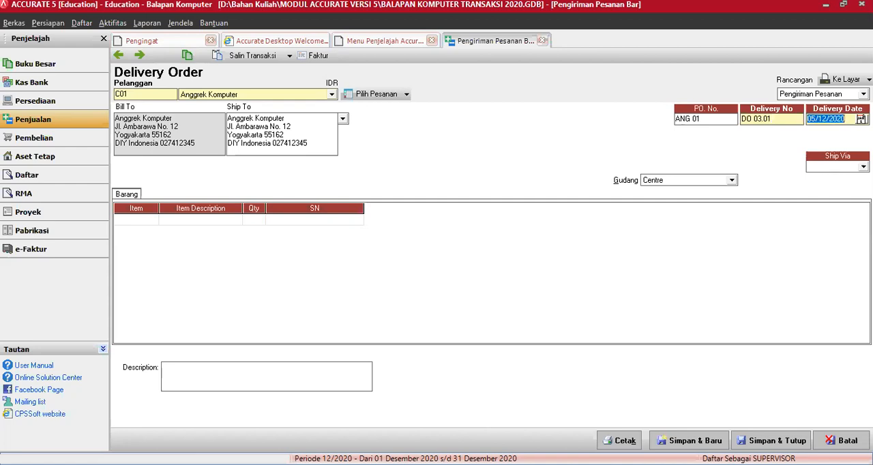
Set the delivery date to 20/03/2016 and the shipping method to the company's Mobil Box vehicle
{"action": "key", "text": "alt+Tab"}
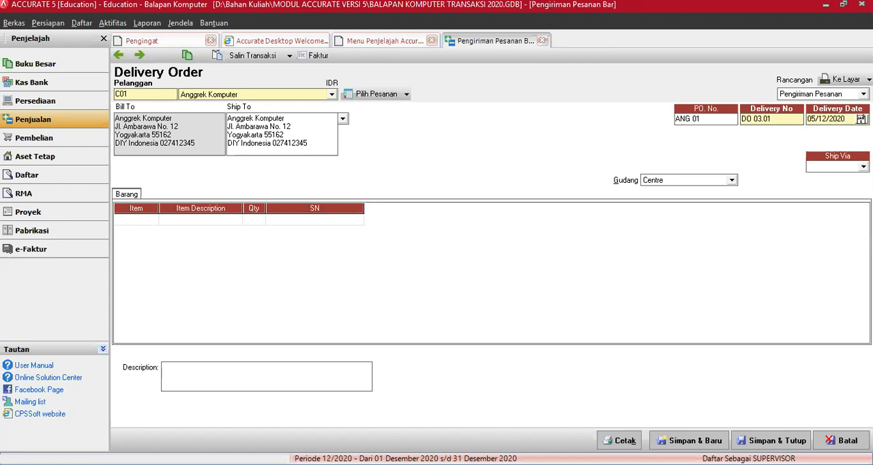
{"action": "key", "text": "alt+Tab"}
{"action": "type", "text": "20/03/16"}
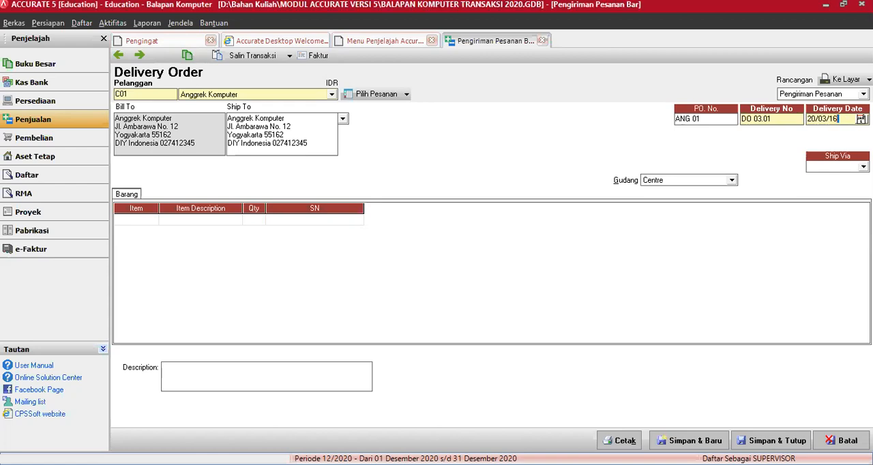
{"action": "key", "text": "Tab"}
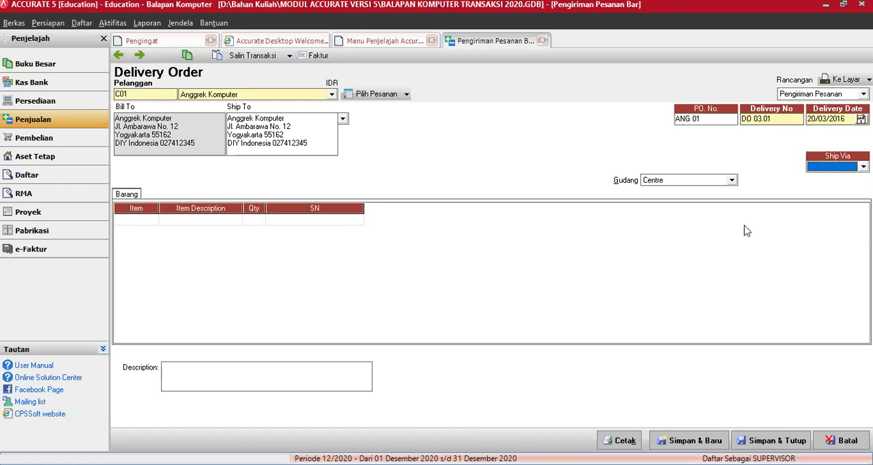
{"action": "left_click", "coordinate": [863, 167]}
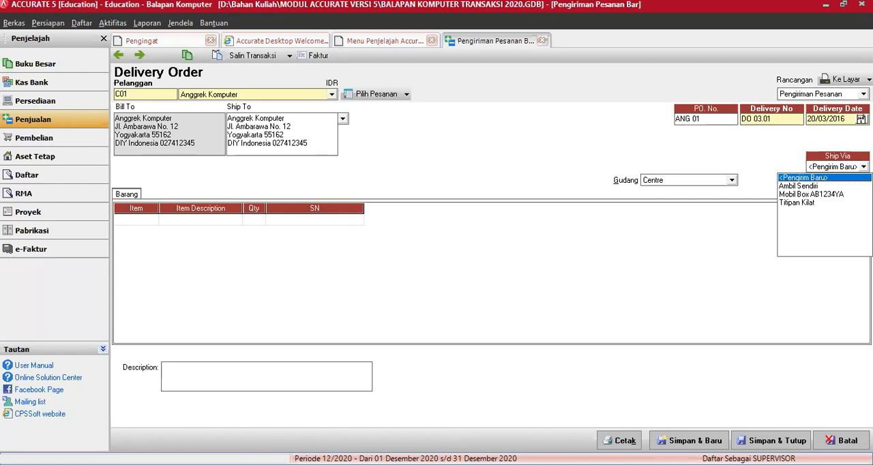
{"action": "left_click", "coordinate": [820, 195]}
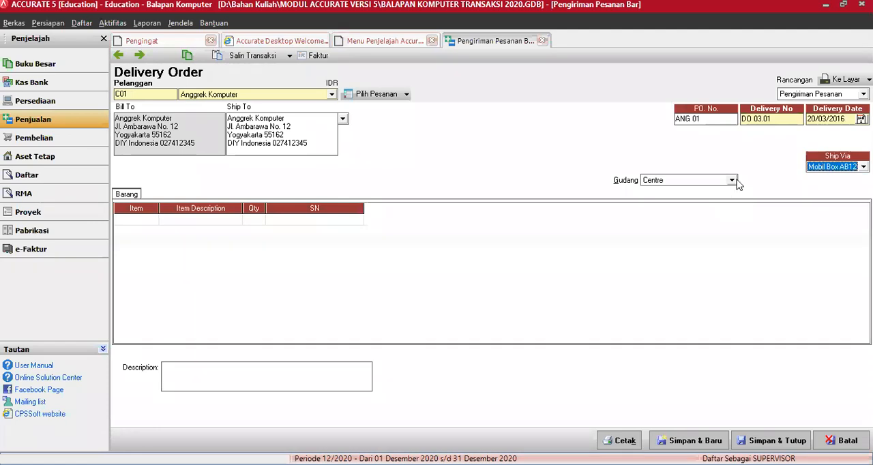
Bring Anggrek Komputer's sales order dated 18/03/2016 into the delivery order
{"action": "left_click", "coordinate": [732, 180]}
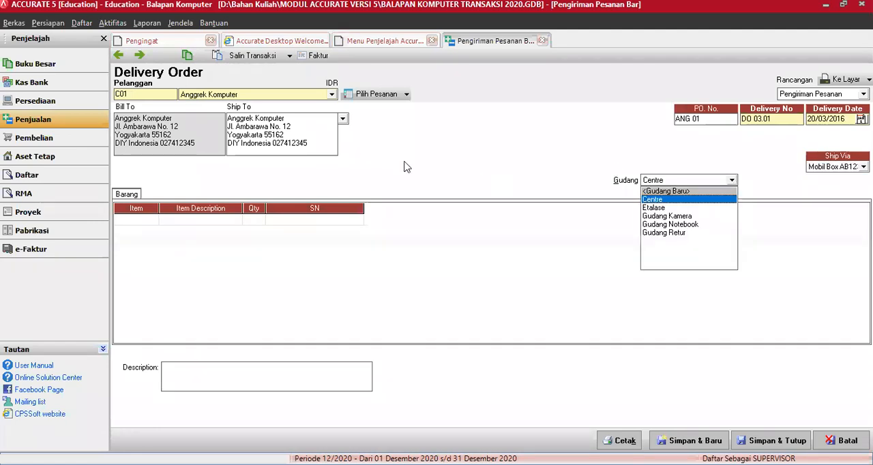
{"action": "left_click", "coordinate": [406, 94]}
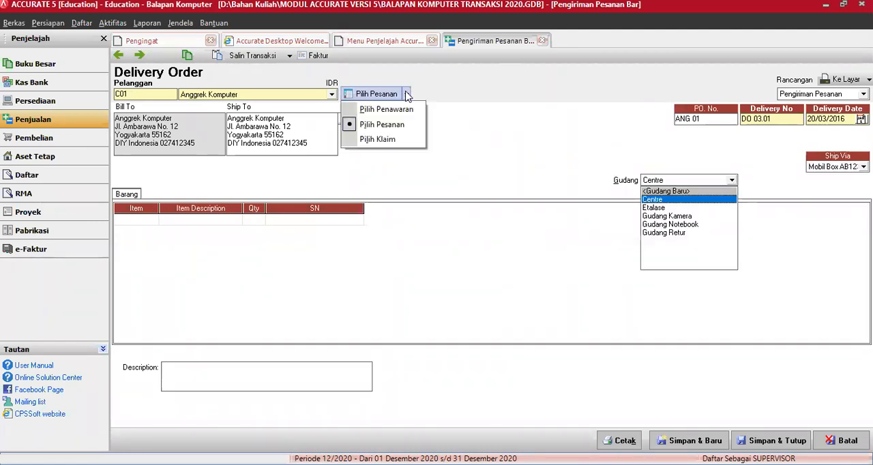
{"action": "left_click", "coordinate": [393, 129]}
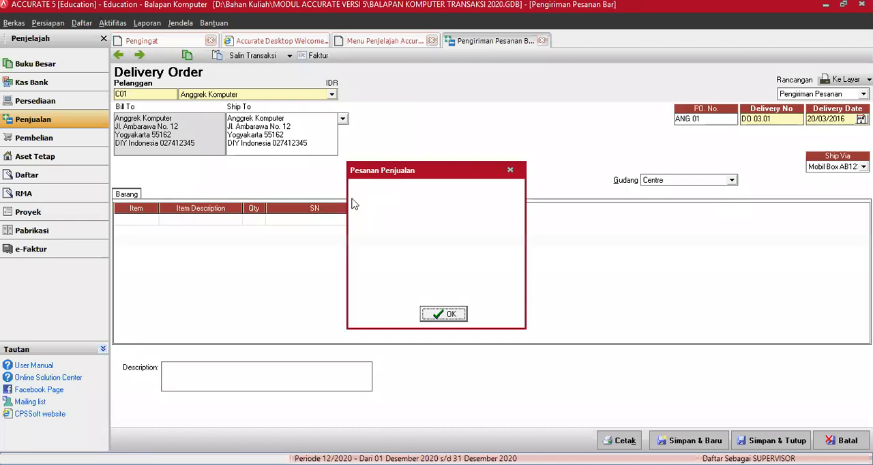
{"action": "left_click", "coordinate": [354, 198]}
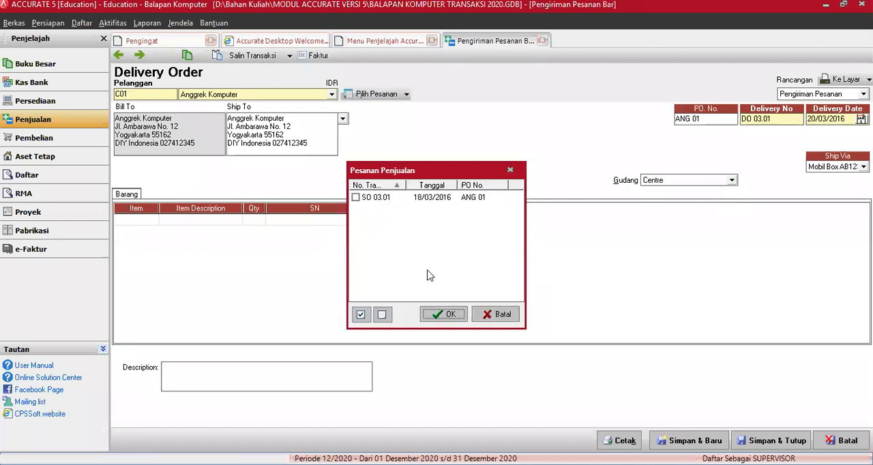
{"action": "left_click", "coordinate": [450, 315]}
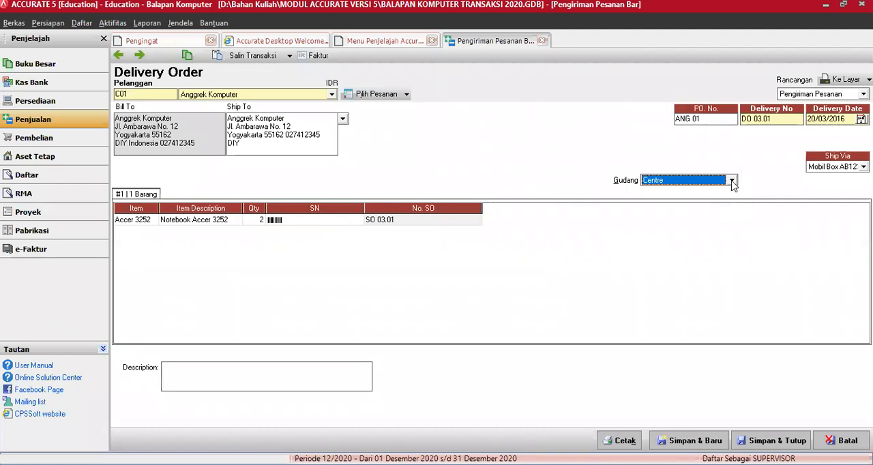
Set the warehouse to Gudang Notebook, then save and close the Anggrek Komputer delivery order
{"action": "key", "text": "Down"}
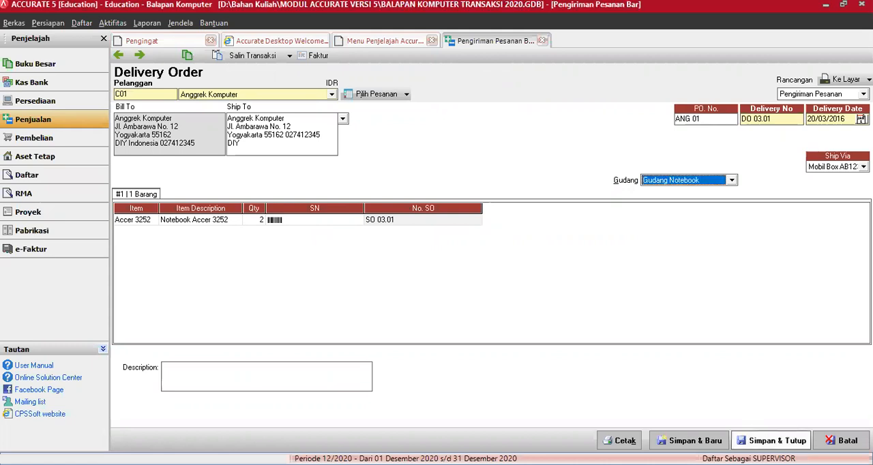
{"action": "left_click", "coordinate": [770, 441]}
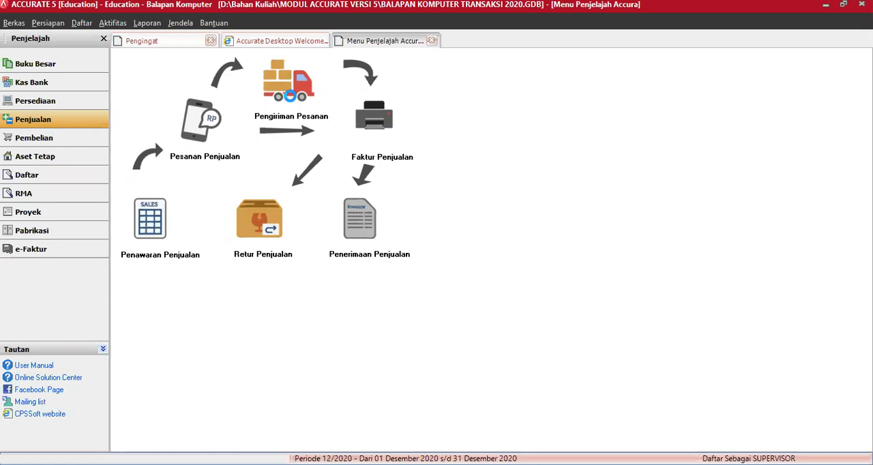
Reopen the saved Anggrek Komputer delivery order and examine its transaction journal
{"action": "left_click", "coordinate": [291, 101]}
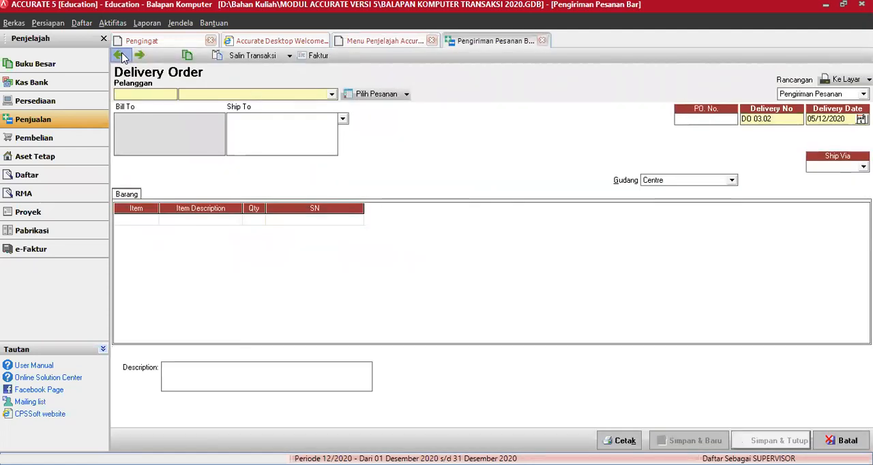
{"action": "left_click", "coordinate": [188, 56]}
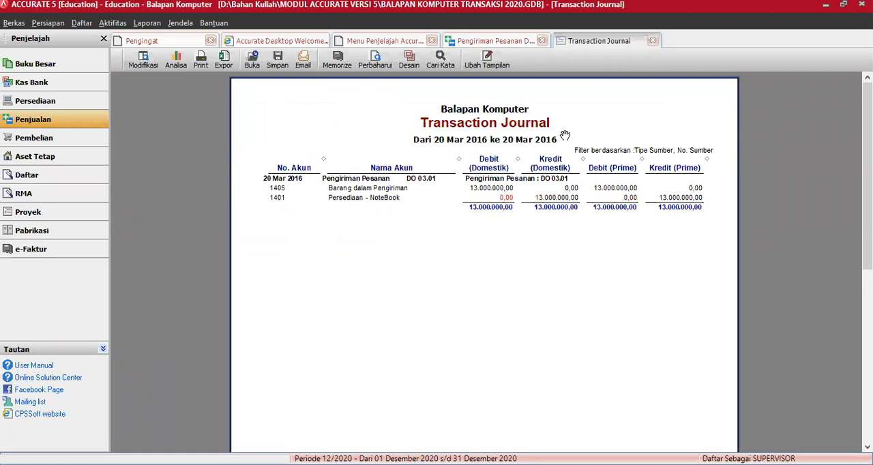
{"action": "left_click", "coordinate": [652, 41]}
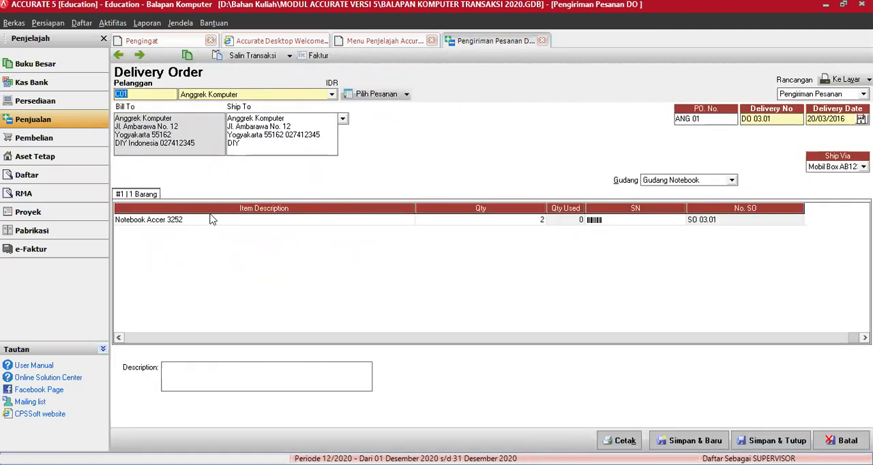
Start a new delivery order for the customer Bougenville Elektrik and enter its purchase order number
{"action": "left_click", "coordinate": [140, 56]}
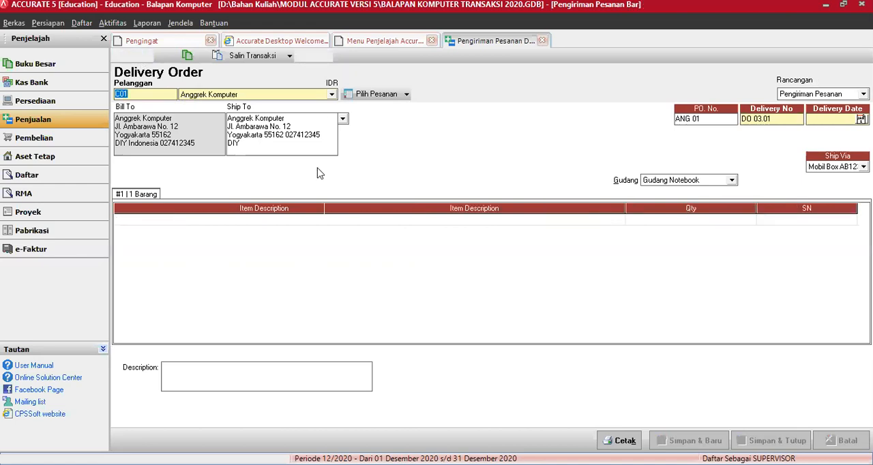
{"action": "left_click", "coordinate": [332, 94]}
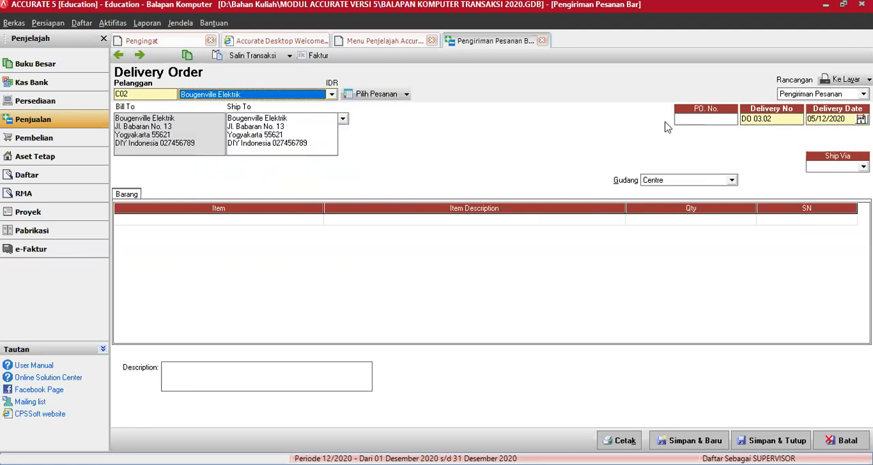
{"action": "left_click", "coordinate": [416, 464]}
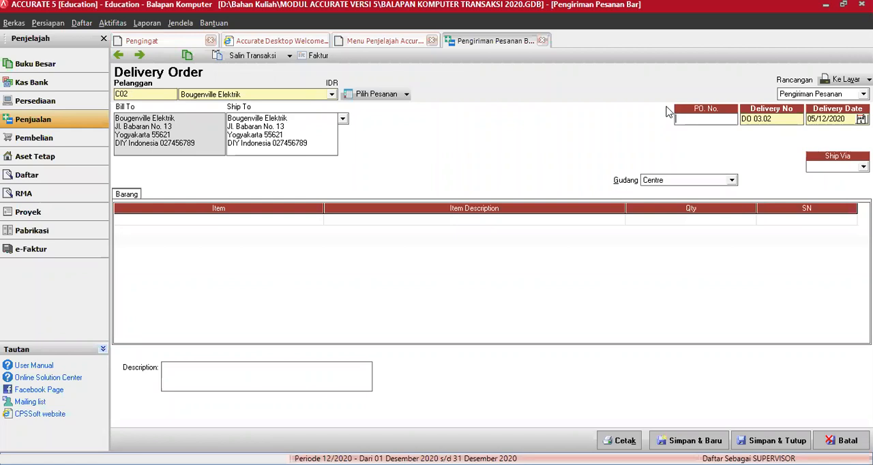
{"action": "type", "text": "BGV 01"}
{"action": "key", "text": "Tab"}
{"action": "key", "text": "Tab"}
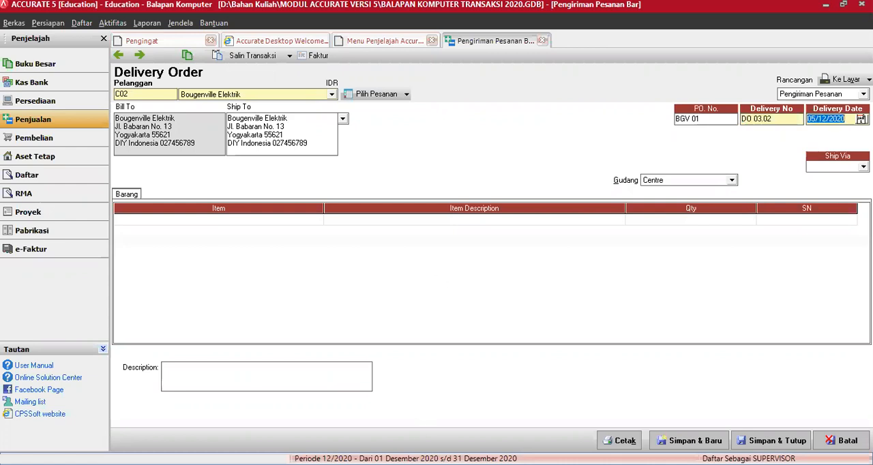
Set the Bougenville Elektrik delivery date to 20/03/2016
{"action": "key", "text": "alt+Tab"}
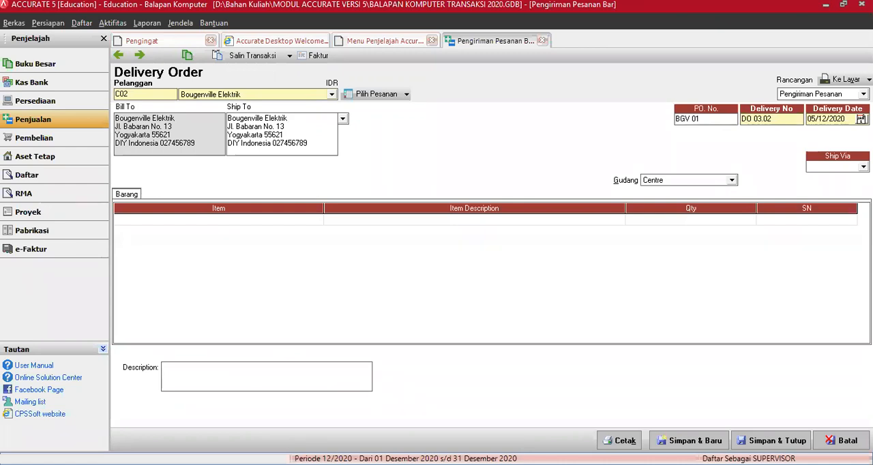
{"action": "key", "text": "alt+Tab"}
{"action": "type", "text": "20"}
{"action": "type", "text": "031"}
{"action": "type", "text": "016"}
{"action": "key", "text": "Tab"}
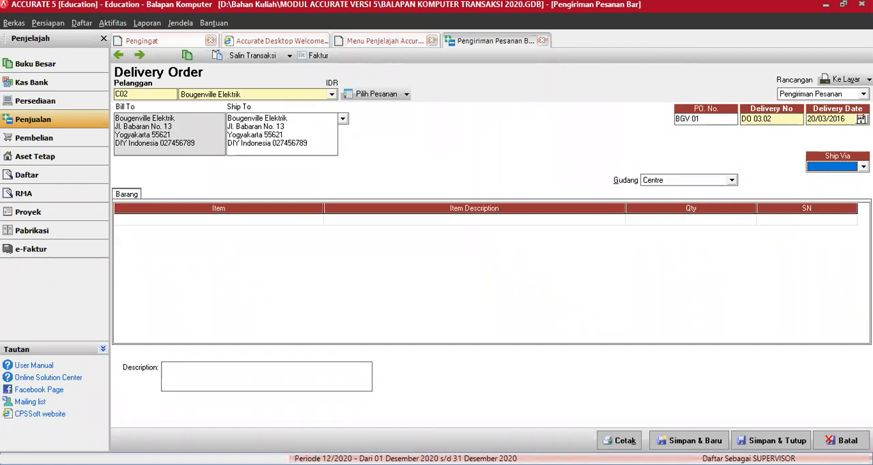
Set the Bougenville Elektrik shipping method to the Mobil Box vehicle and the warehouse to Gudang Notebook
{"action": "left_click", "coordinate": [863, 167]}
{"action": "left_click", "coordinate": [829, 195]}
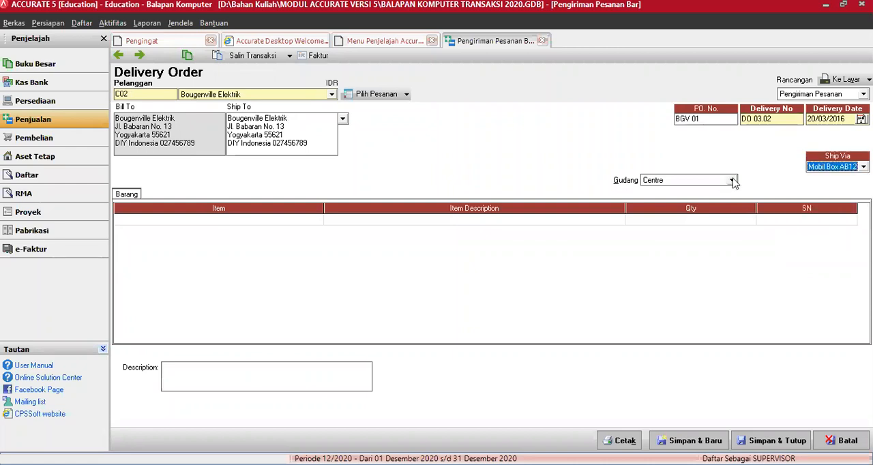
{"action": "left_click", "coordinate": [731, 180]}
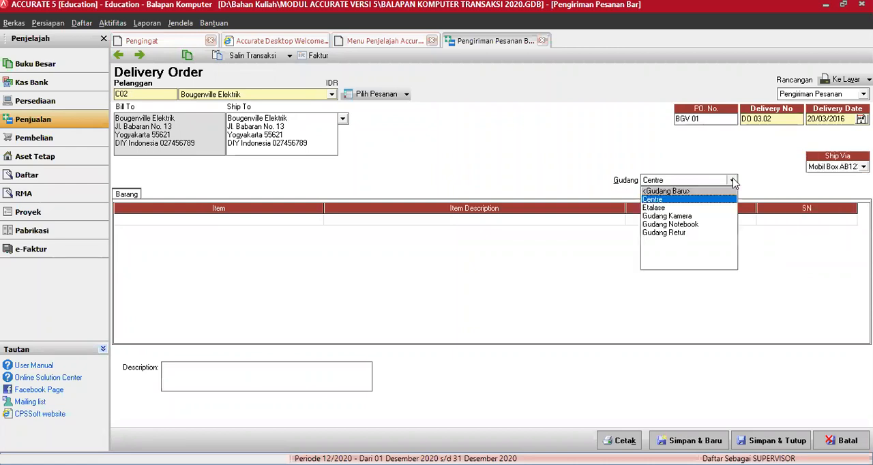
{"action": "left_click", "coordinate": [677, 225]}
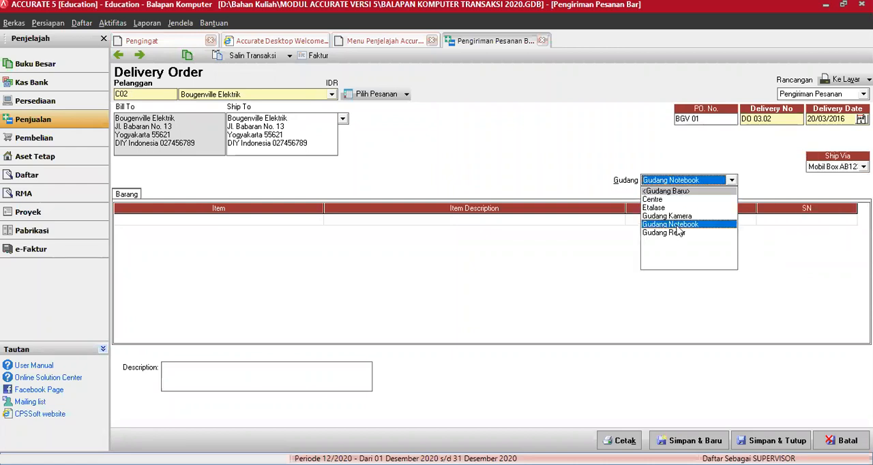
Load sales order SO 03.02 into the Bougenville Elektrik delivery order and narrow the Item and Item Description columns
{"action": "left_click", "coordinate": [385, 96]}
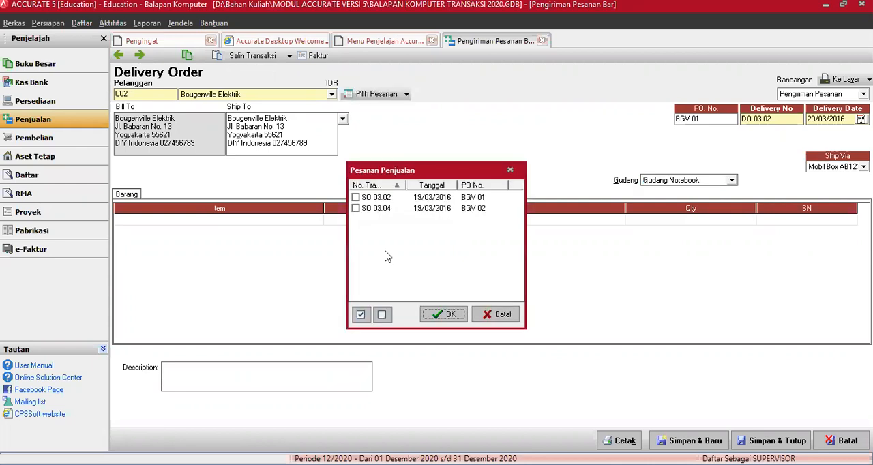
{"action": "left_click", "coordinate": [355, 197]}
{"action": "left_click", "coordinate": [447, 316]}
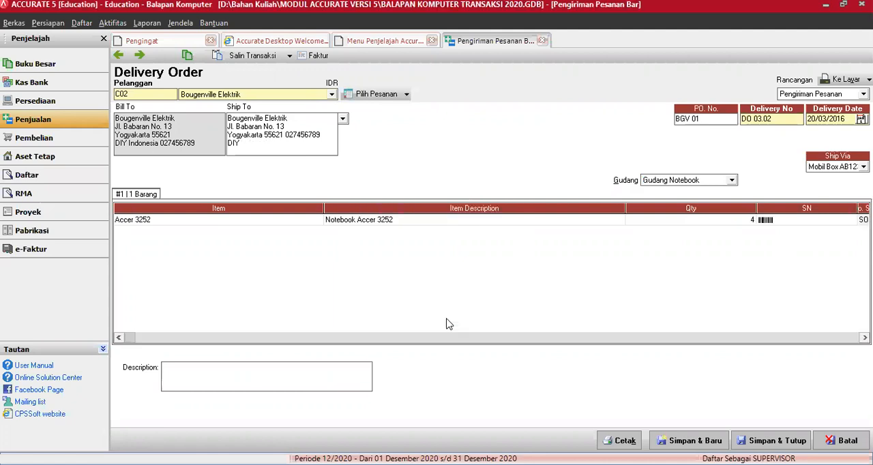
{"action": "left_click", "coordinate": [317, 218]}
{"action": "left_click_drag", "start_coordinate": [227, 198], "coordinate": [228, 200]}
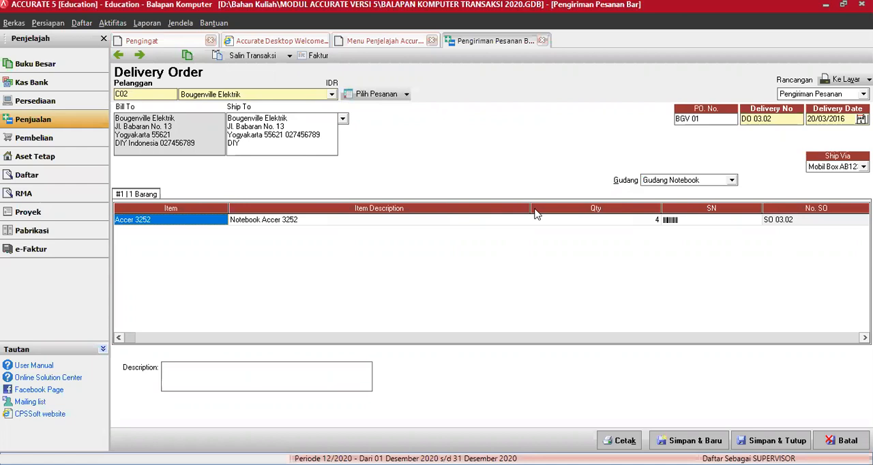
{"action": "left_click_drag", "start_coordinate": [405, 218], "coordinate": [405, 220]}
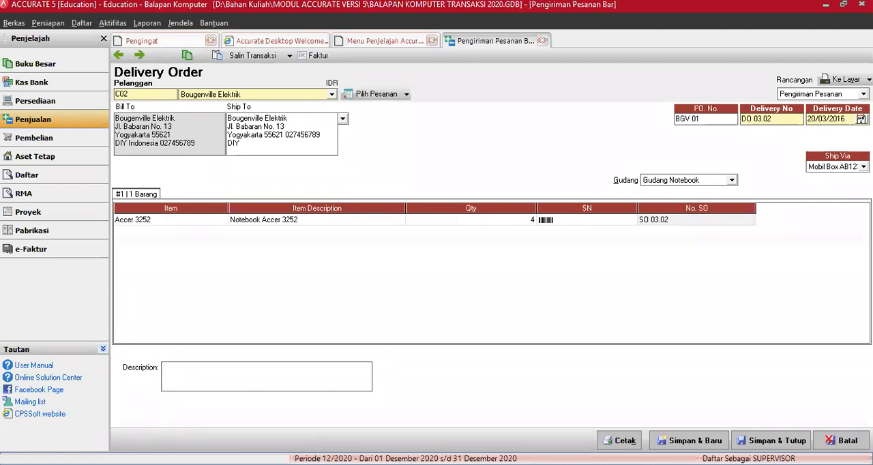
Set the Accer 3252 delivery quantity to 3, and save the delivery order with a new blank one started
{"action": "left_click", "coordinate": [481, 223]}
{"action": "left_click", "coordinate": [480, 222]}
{"action": "key", "text": "BackSpace"}
{"action": "type", "text": "3"}
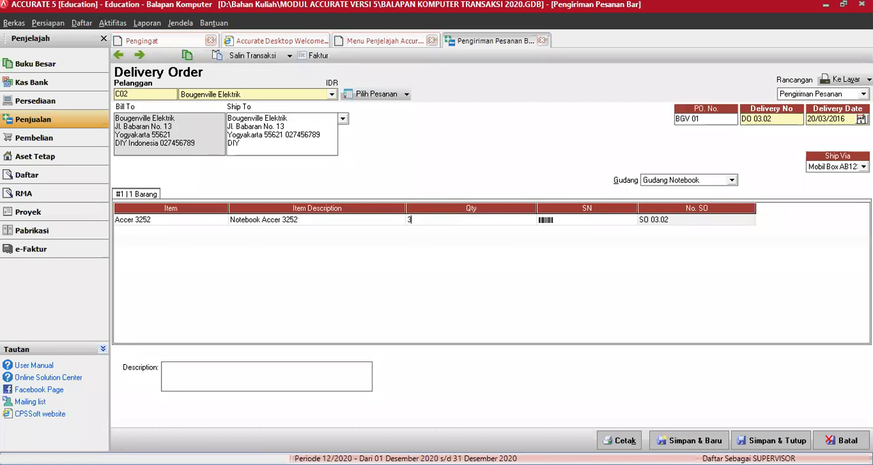
{"action": "key", "text": "Return"}
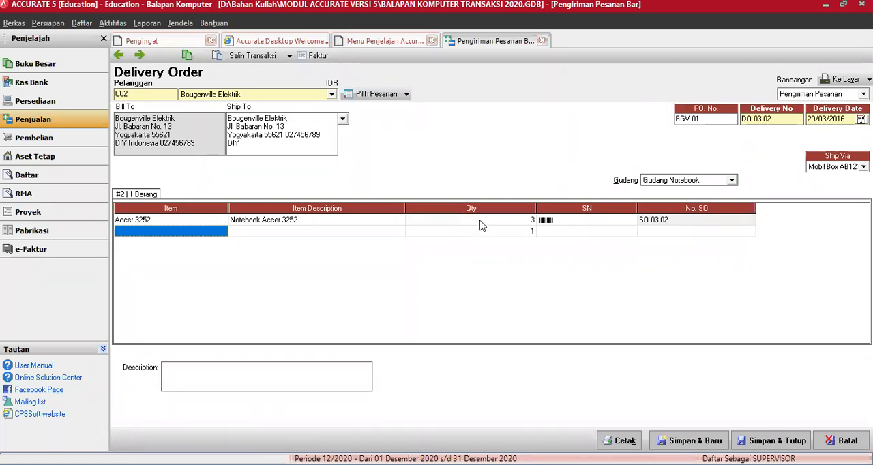
{"action": "key", "text": "Tab"}
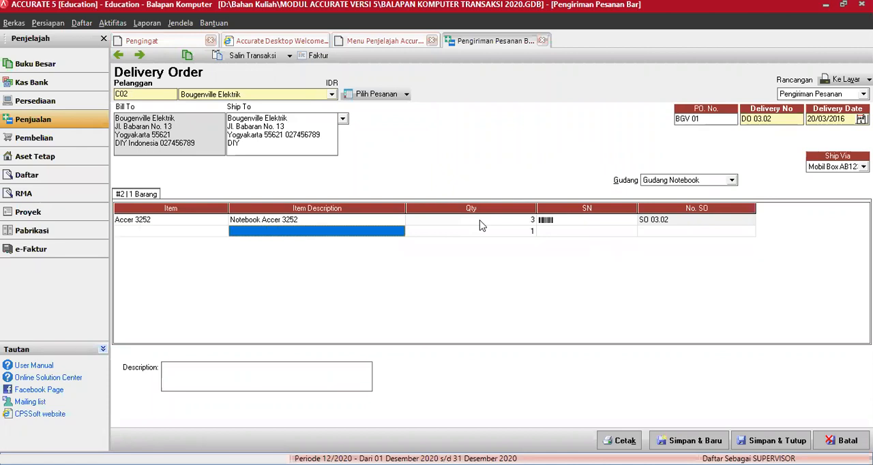
{"action": "key", "text": "Tab"}
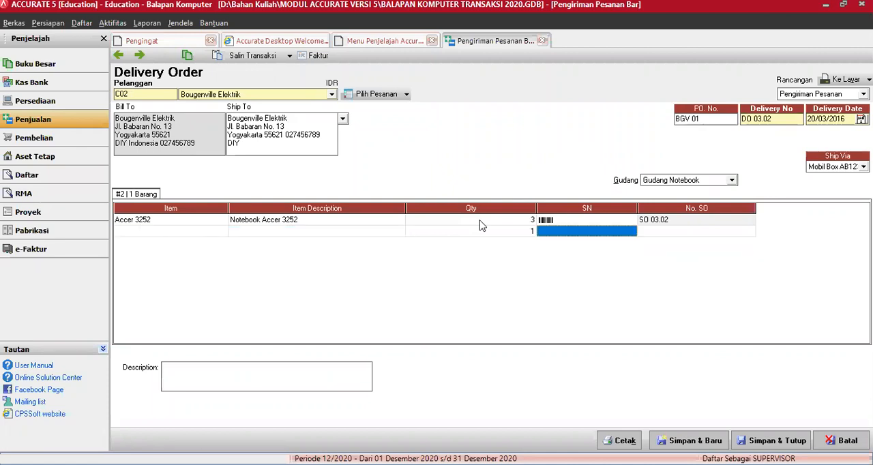
{"action": "key", "text": "Tab"}
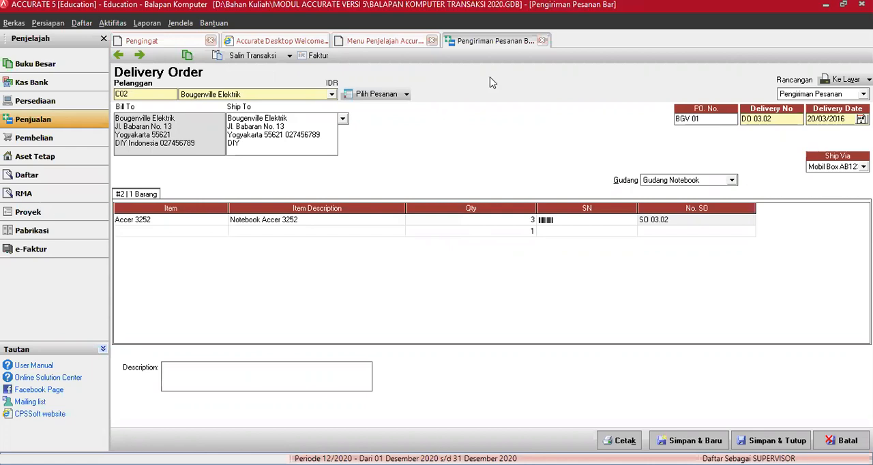
{"action": "left_click", "coordinate": [388, 221]}
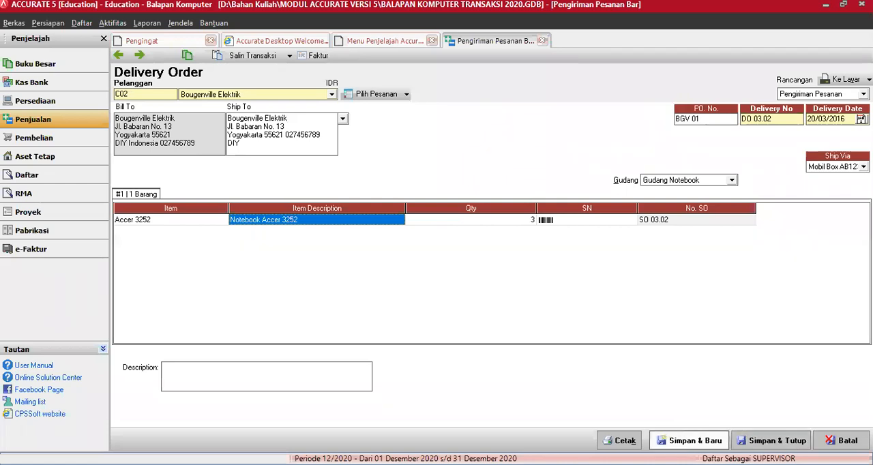
{"action": "left_click", "coordinate": [689, 440]}
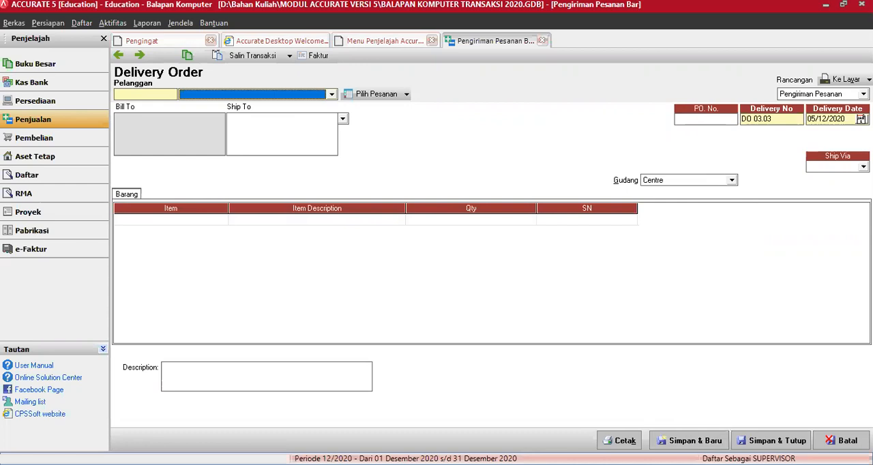
Close the blank delivery order and list the sales orders with the date filter turned off
{"action": "key", "text": "alt+Tab"}
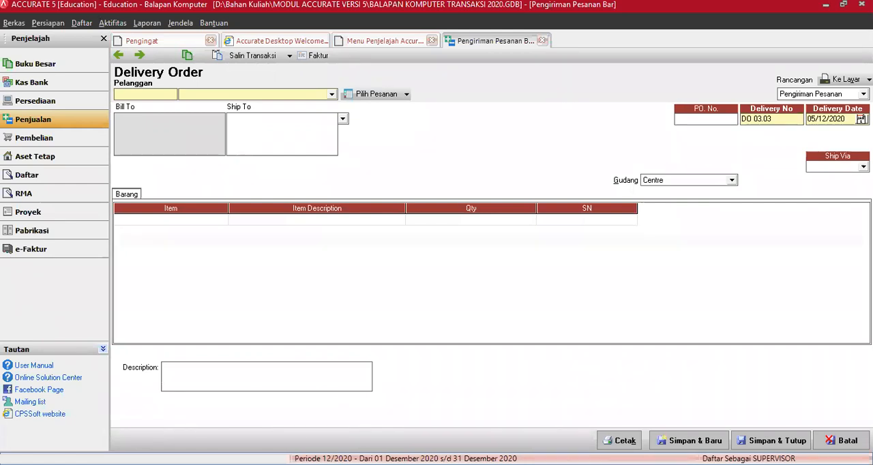
{"action": "left_click", "coordinate": [542, 42]}
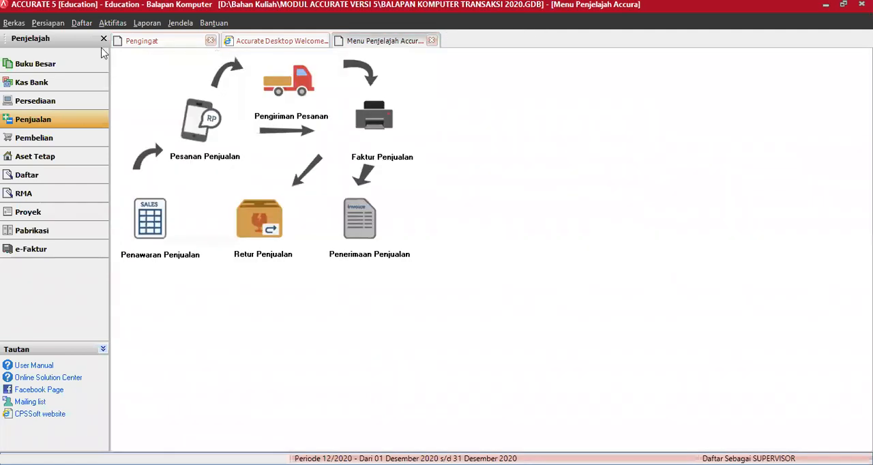
{"action": "left_click", "coordinate": [82, 23]}
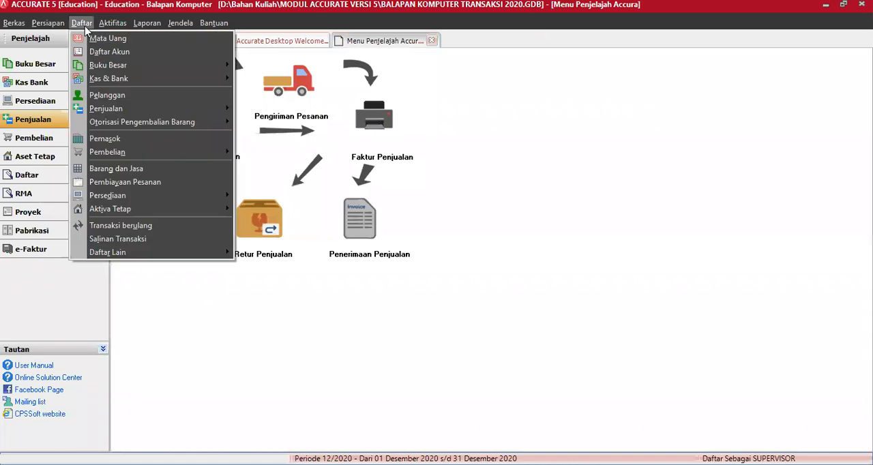
{"action": "mouse_move", "coordinate": [112, 110]}
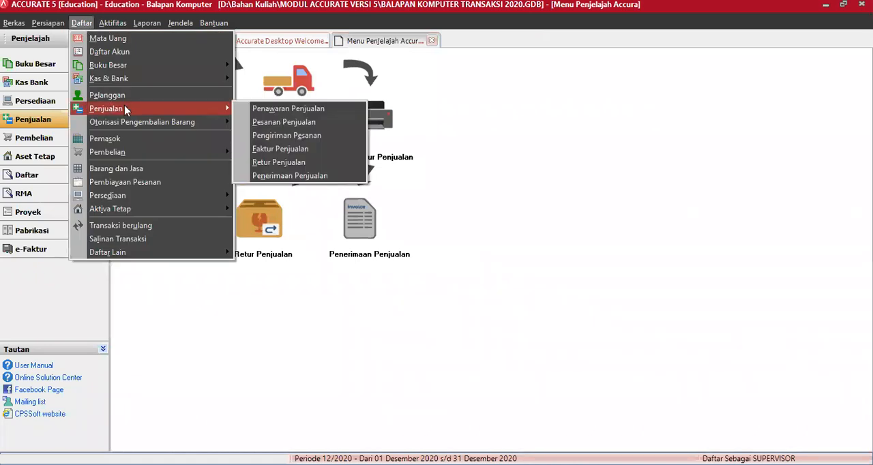
{"action": "left_click", "coordinate": [271, 127]}
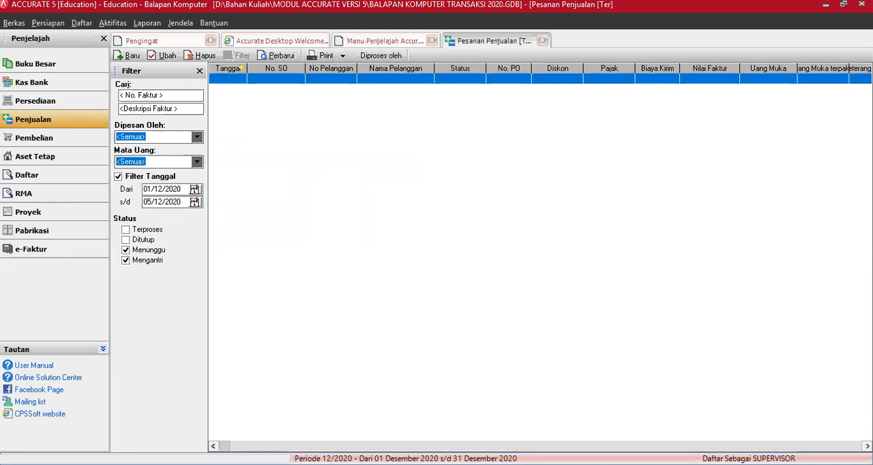
{"action": "left_click", "coordinate": [133, 179]}
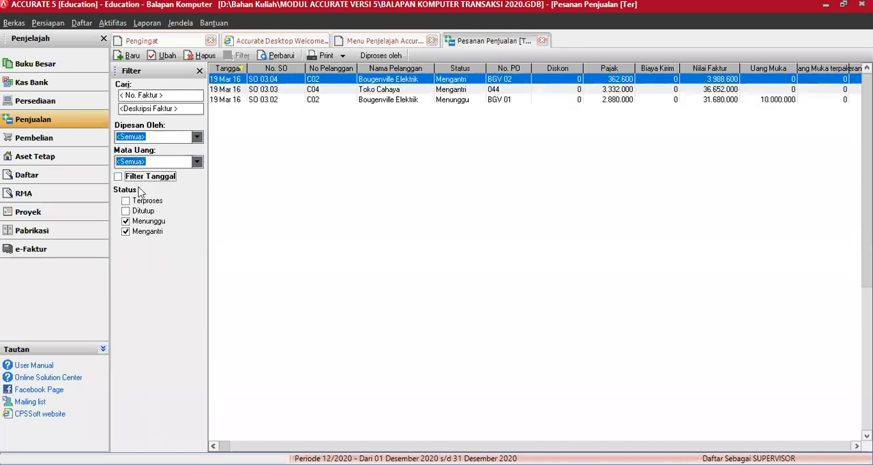
Try the sales order date filter from 01/03/2016 to 20/03/2016, and turn it off again
{"action": "left_click", "coordinate": [121, 178]}
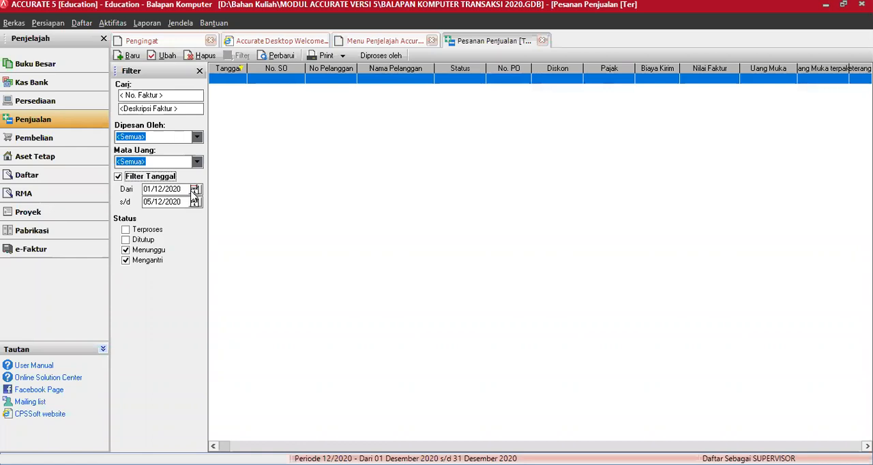
{"action": "left_click_drag", "start_coordinate": [183, 189], "coordinate": [116, 195]}
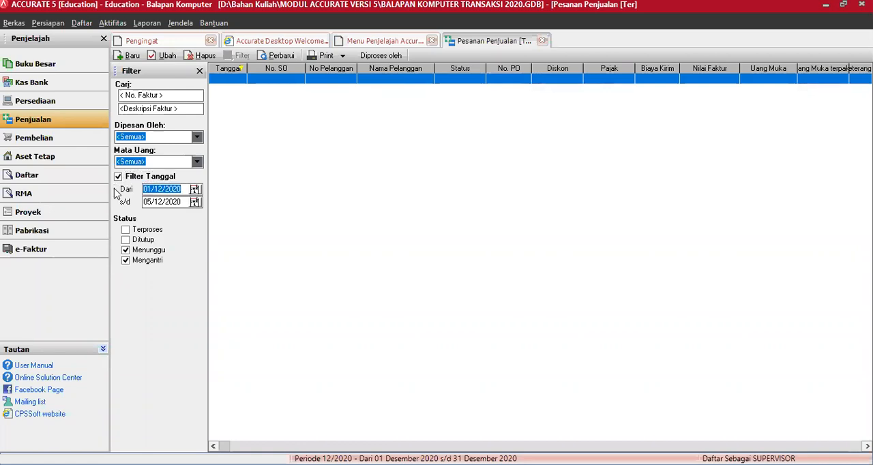
{"action": "type", "text": "01/03/16"}
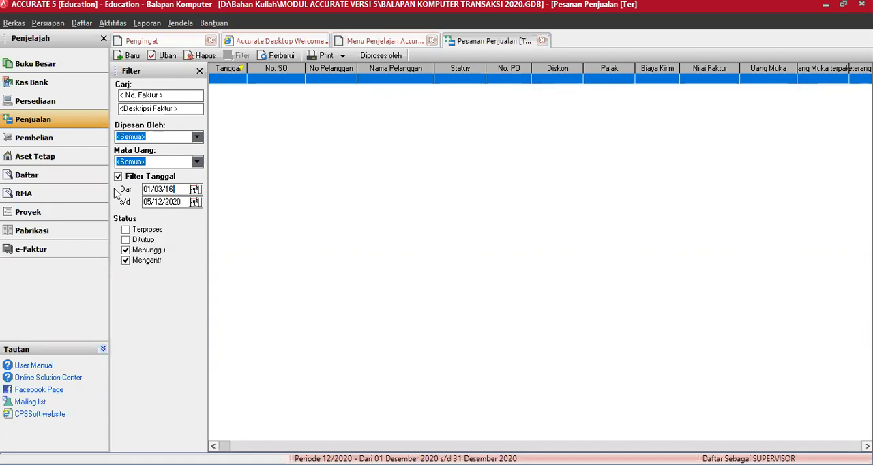
{"action": "key", "text": "Tab"}
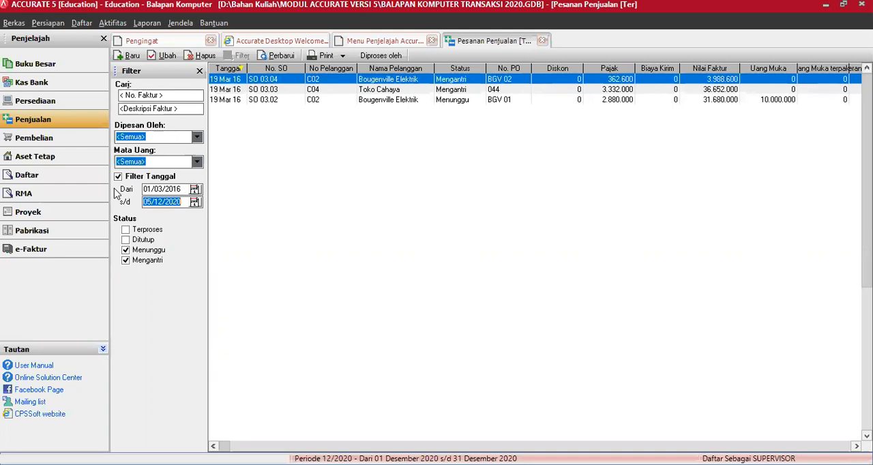
{"action": "type", "text": "20/03/2016"}
{"action": "key", "text": "Tab"}
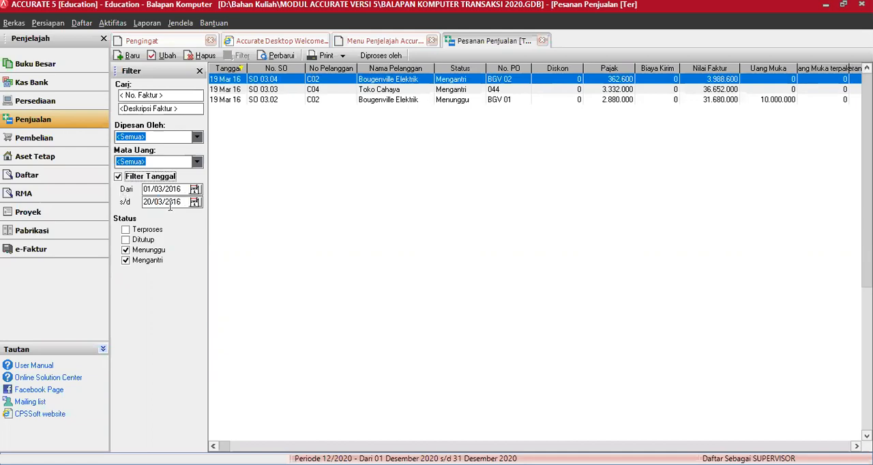
{"action": "left_click", "coordinate": [118, 178]}
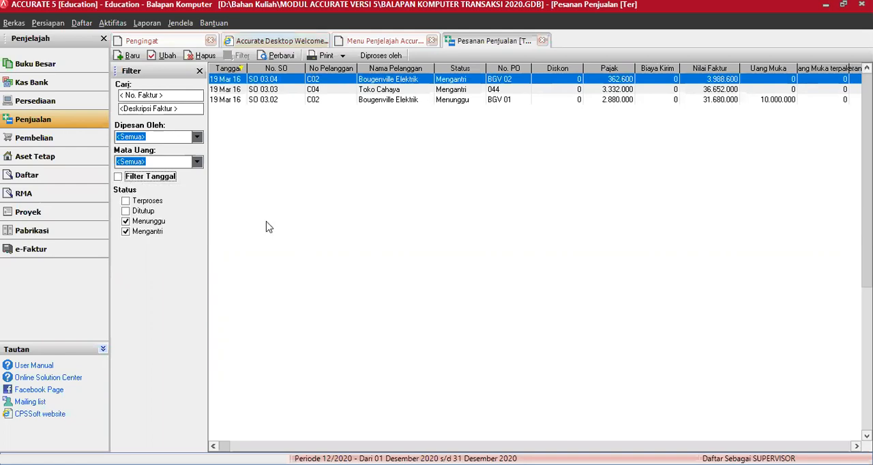
Compare the sales order list with and without the Terproses and Ditutup statuses, leaving both excluded
{"action": "left_click", "coordinate": [125, 211]}
{"action": "left_click", "coordinate": [125, 201]}
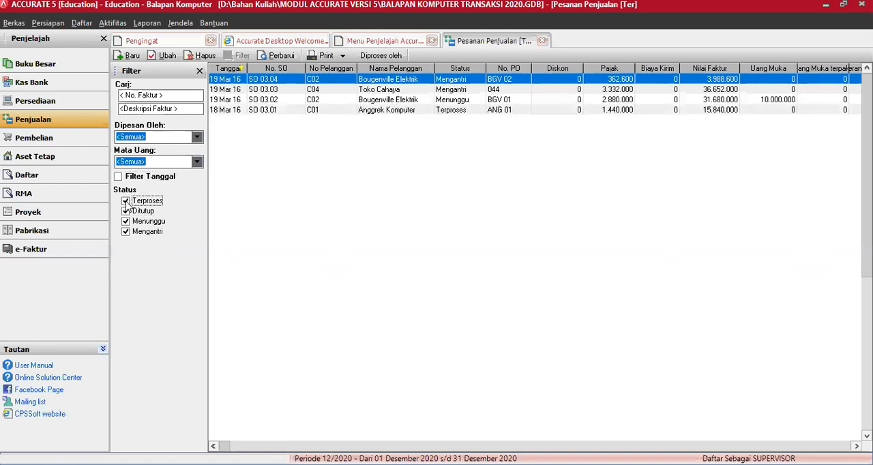
{"action": "left_click", "coordinate": [125, 201]}
{"action": "left_click", "coordinate": [125, 211]}
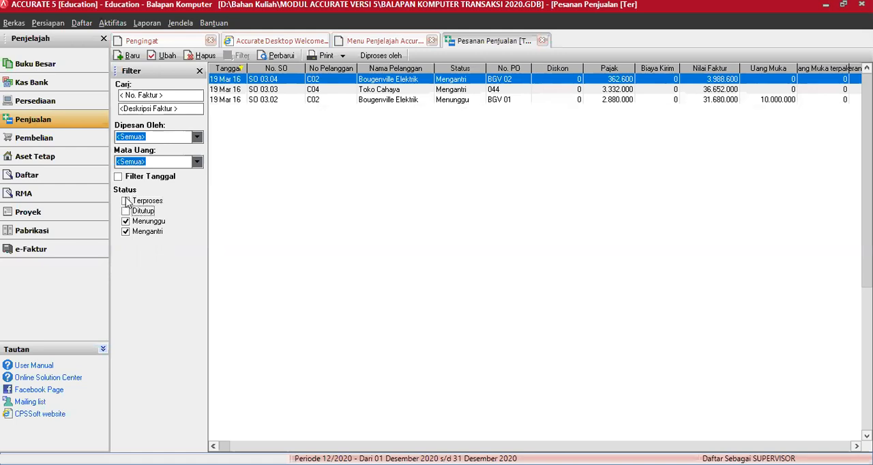
{"action": "left_click", "coordinate": [126, 202]}
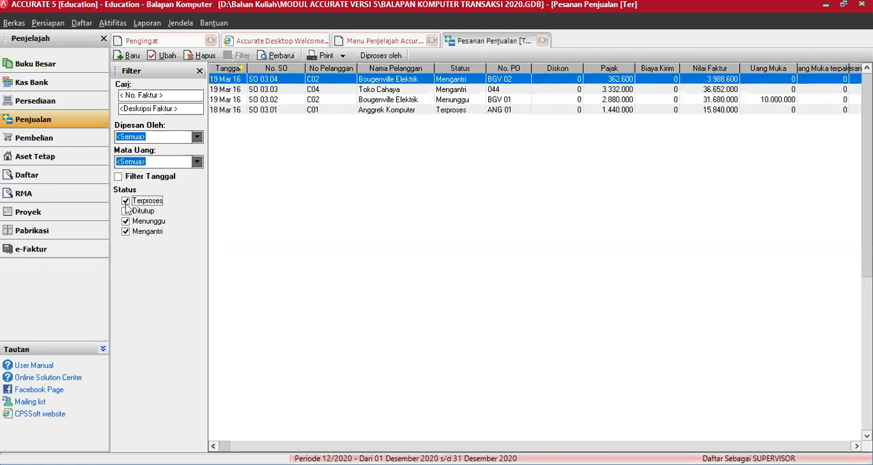
{"action": "key", "text": "space"}
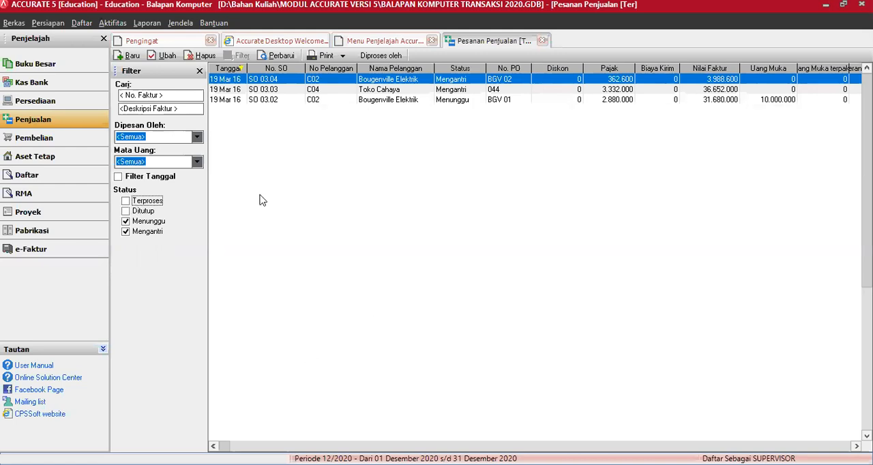
Mark the Accer 3252 line of sales order SO 03.02 as closed, accept the change, and save and close the order
{"action": "double_click", "coordinate": [272, 100]}
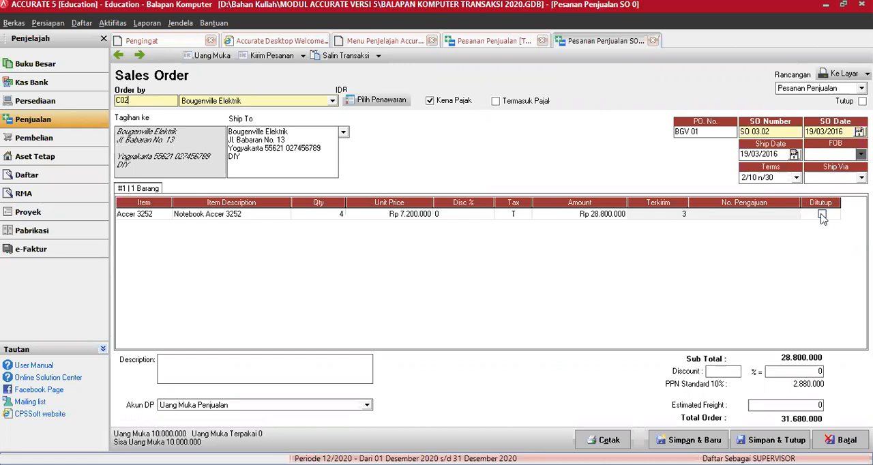
{"action": "left_click", "coordinate": [821, 214]}
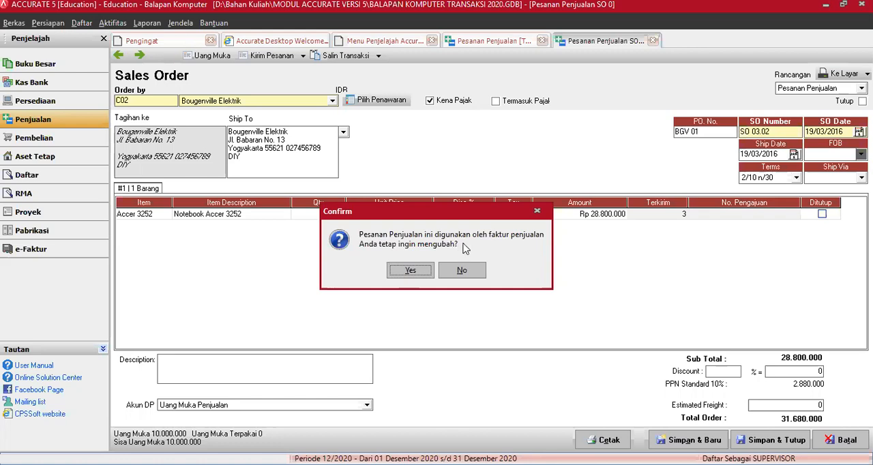
{"action": "left_click", "coordinate": [410, 272]}
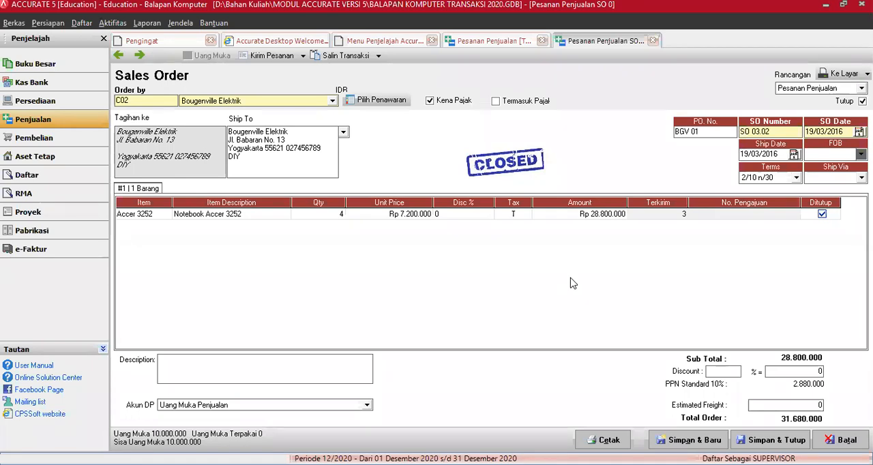
{"action": "left_click", "coordinate": [761, 440]}
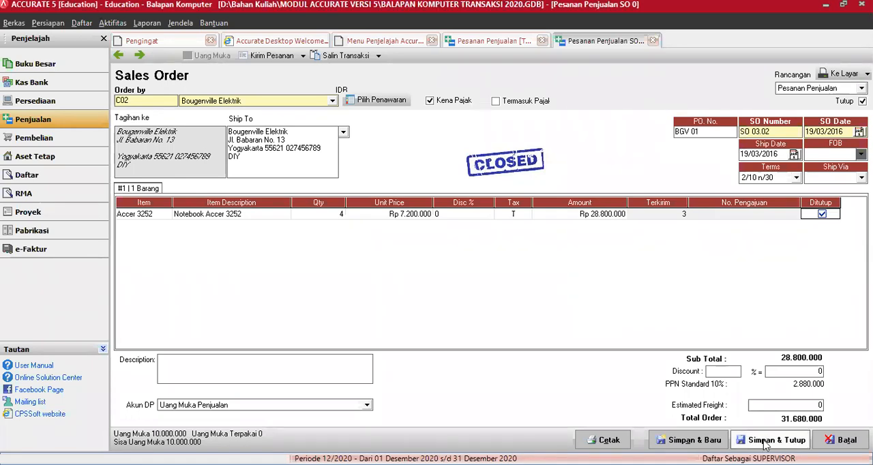
{"action": "left_click", "coordinate": [764, 441]}
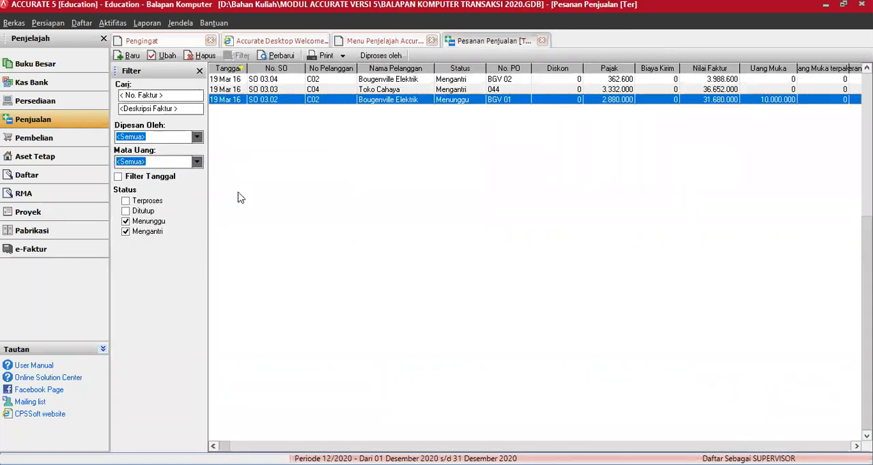
Refresh the sales order list and check it with the Terproses and Ditutup statuses included in turn
{"action": "left_click", "coordinate": [278, 57]}
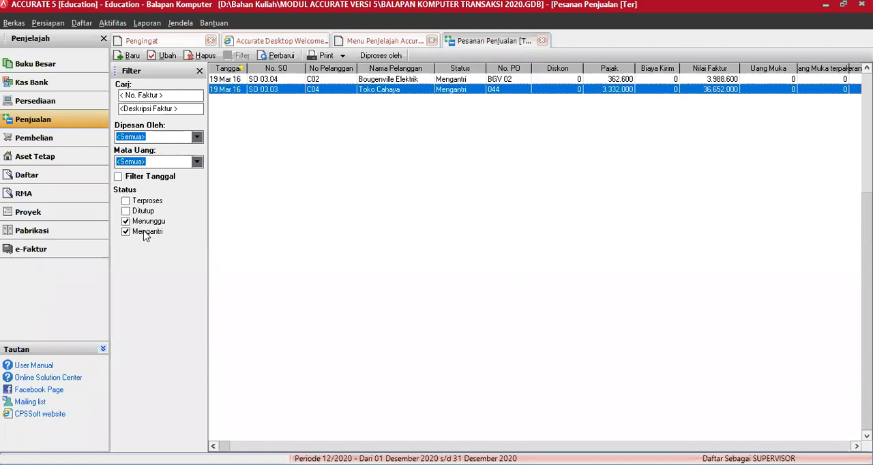
{"action": "left_click", "coordinate": [125, 201]}
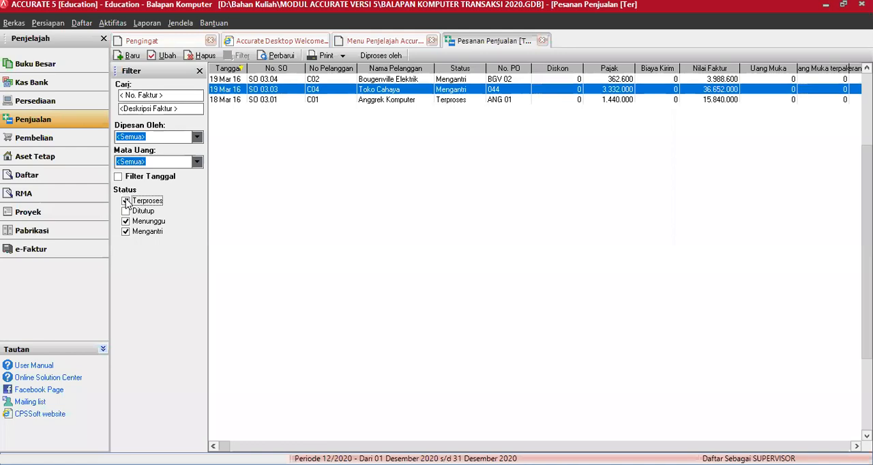
{"action": "left_click", "coordinate": [125, 201]}
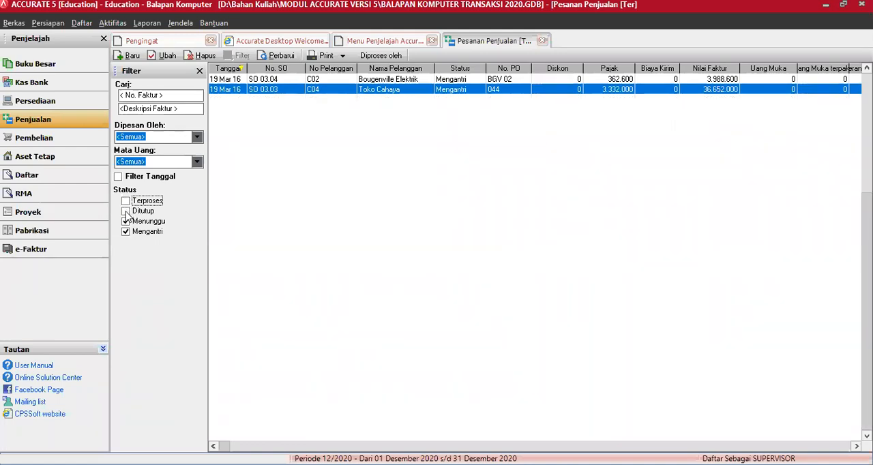
{"action": "left_click", "coordinate": [126, 211]}
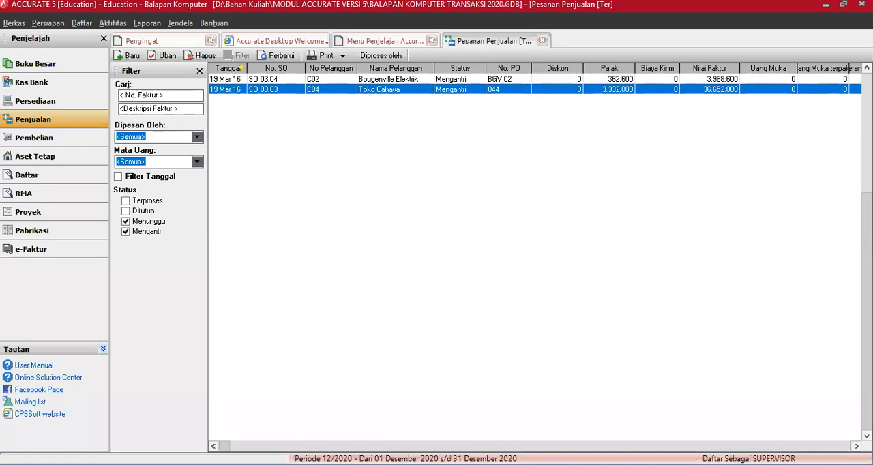
Close the sales order list, start a new delivery order, and open a new customer record from its customer field
{"action": "left_click", "coordinate": [542, 41]}
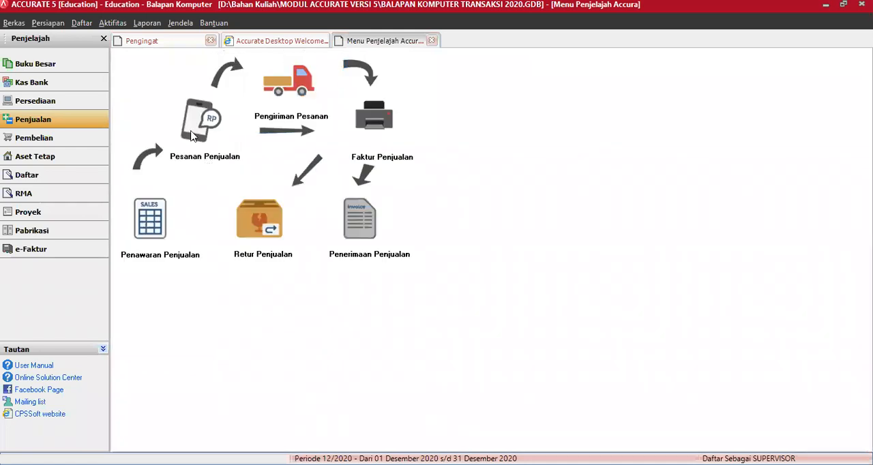
{"action": "left_click", "coordinate": [300, 95]}
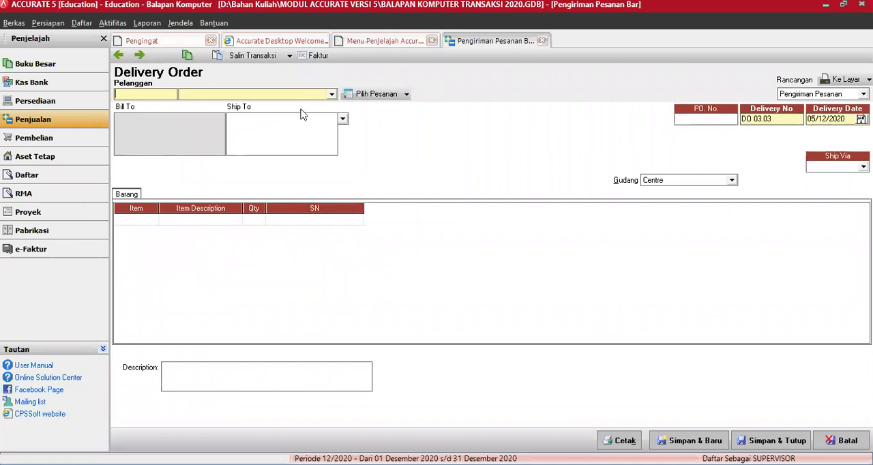
{"action": "left_click", "coordinate": [331, 95]}
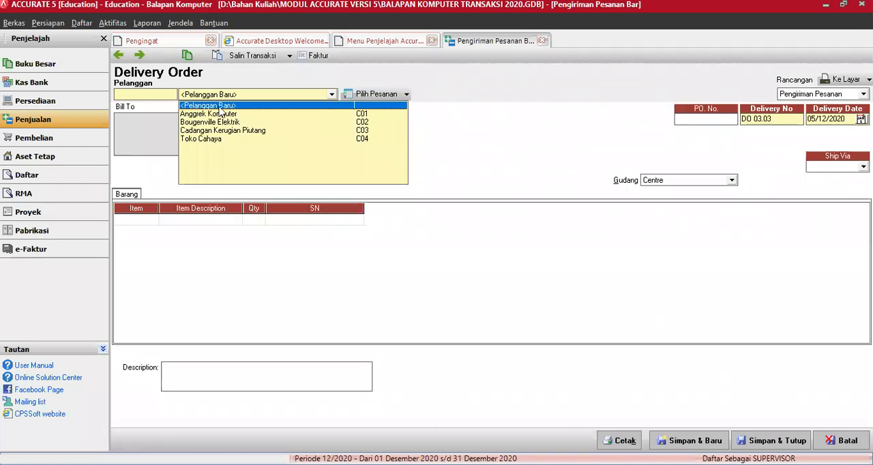
{"action": "scroll", "coordinate": [221, 109], "scroll_direction": "down", "scroll_amount": 1}
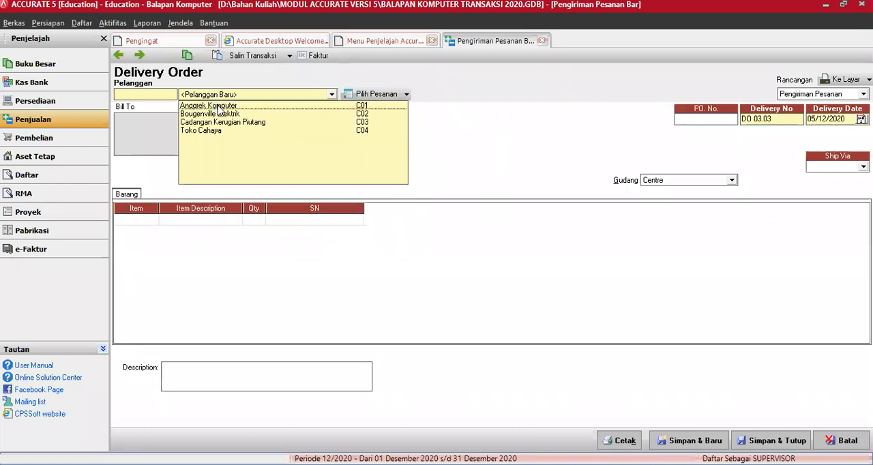
{"action": "left_click", "coordinate": [218, 106]}
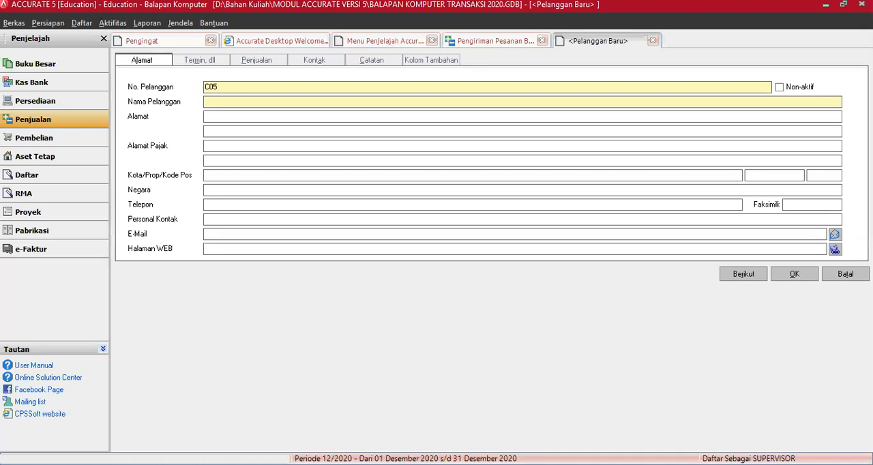
Name the new customer Delima Komputer
{"action": "type", "text": "De"}
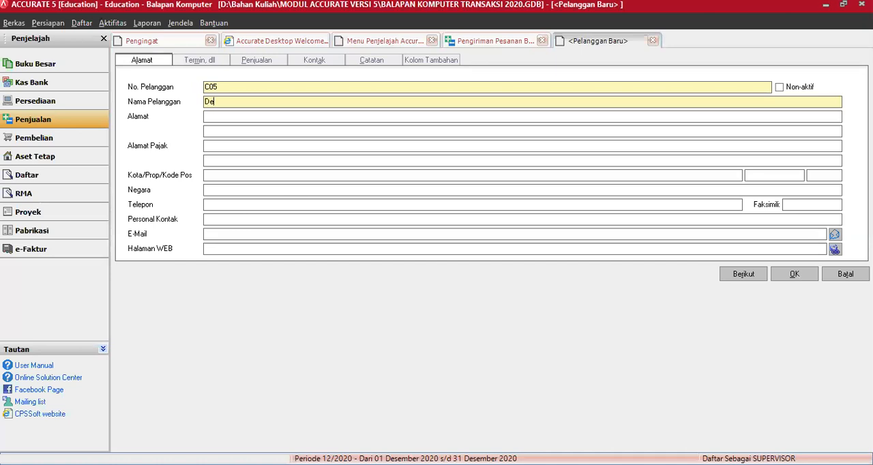
{"action": "type", "text": "lima Komputer"}
{"action": "key", "text": "Tab"}
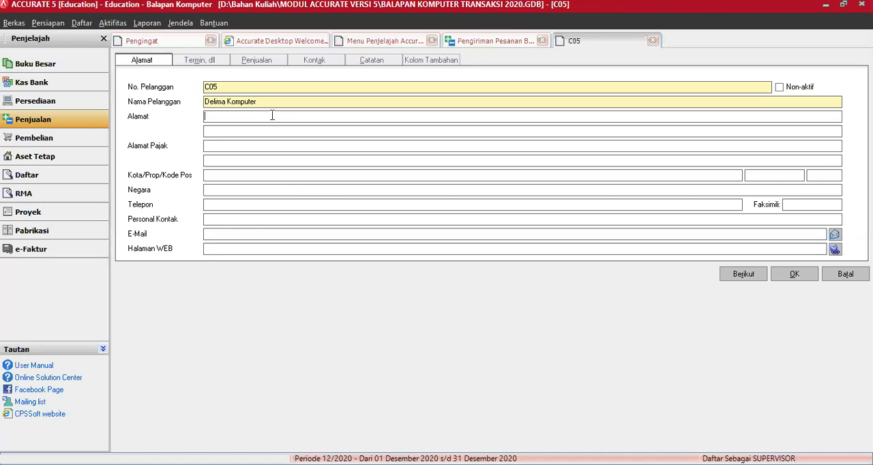
Fill in both address lines of the new customer with the street address and district
{"action": "type", "text": "Jl. Dermaga Baru"}
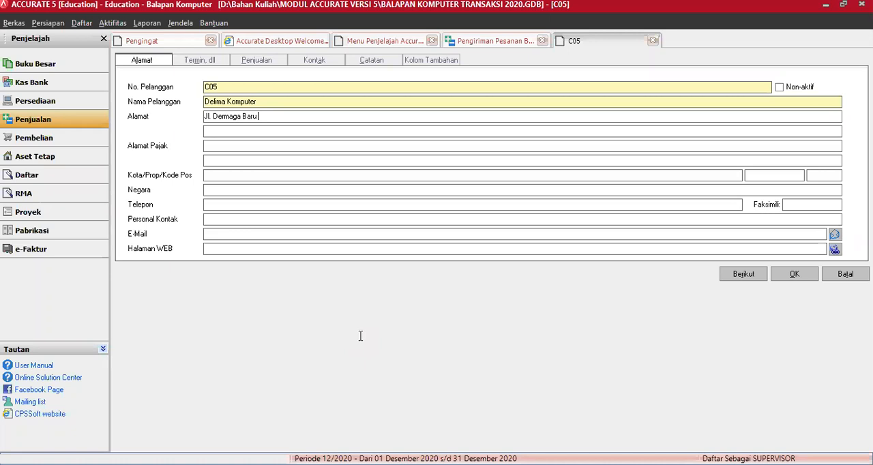
{"action": "type", "text": "No. 4"}
{"action": "key", "text": "Tab"}
{"action": "type", "text": "Wonosari"}
Fill in the new customer's city, country and province
{"action": "left_click", "coordinate": [242, 177]}
{"action": "type", "text": "Gunung Kidul"}
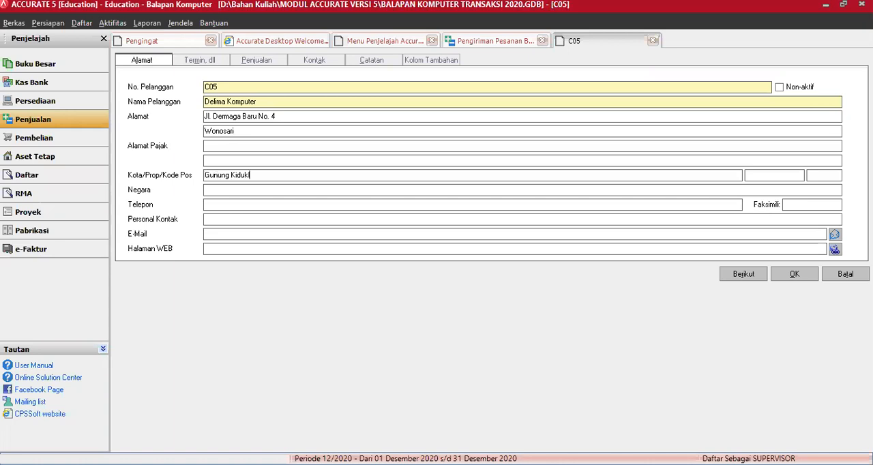
{"action": "key", "text": "BackSpace"}
{"action": "type", "text": "l"}
{"action": "key", "text": "Tab"}
{"action": "type", "text": "Indonesia"}
{"action": "key", "text": "Tab"}
{"action": "left_click", "coordinate": [764, 175]}
{"action": "type", "text": "DIY"}
Enter the new customer's telephone number
{"action": "left_click", "coordinate": [344, 204]}
{"action": "type", "text": "0274"}
{"action": "type", "text": "23456"}
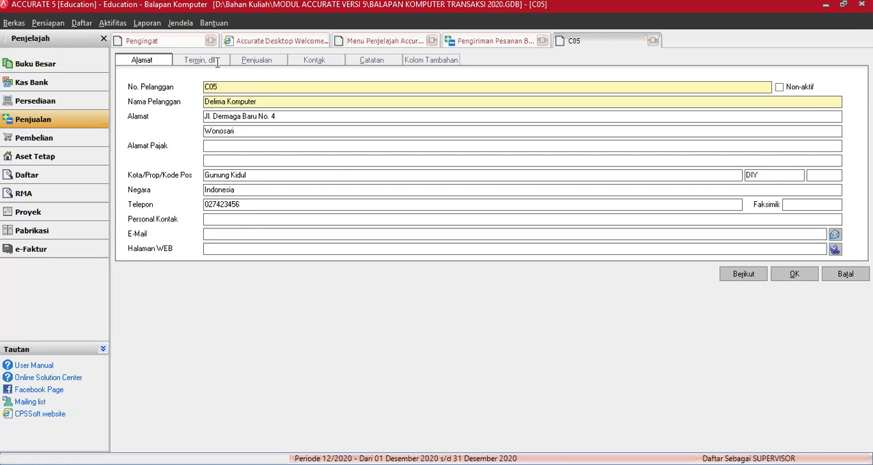
Set the customer's payment terms to 2/10 n/30 and Pajak 1 to PPN Standard 10%, and save the customer
{"action": "left_click", "coordinate": [238, 91]}
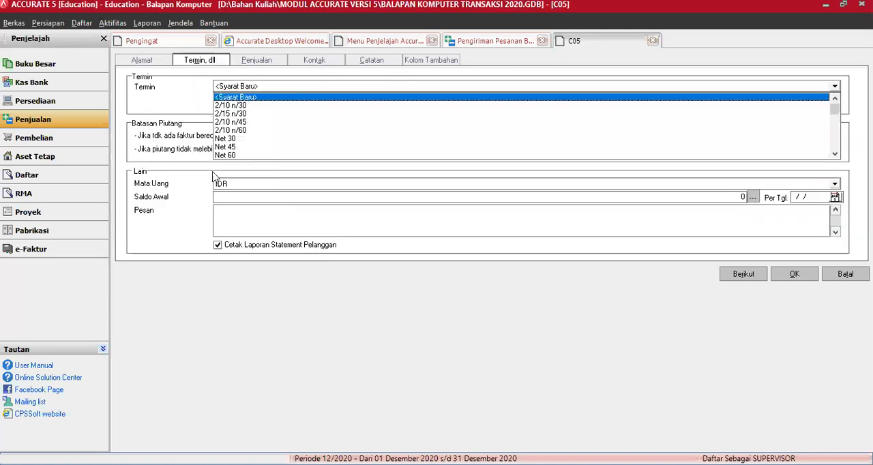
{"action": "left_click", "coordinate": [231, 105]}
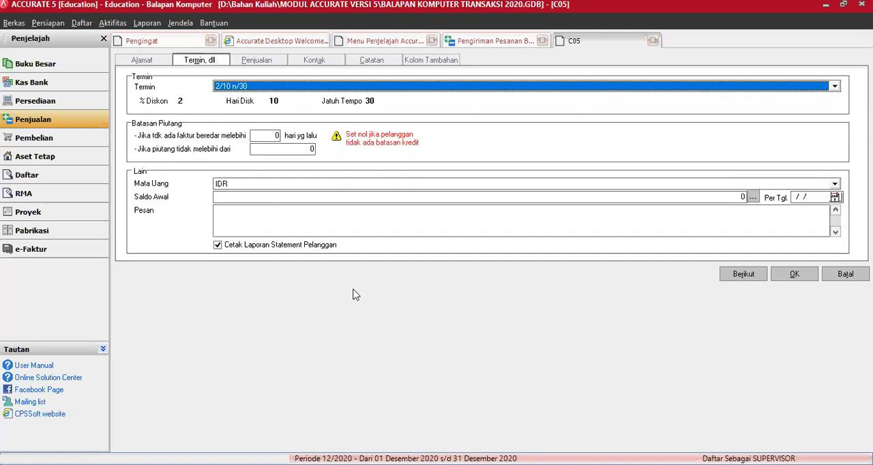
{"action": "left_click", "coordinate": [255, 61]}
{"action": "left_click", "coordinate": [253, 100]}
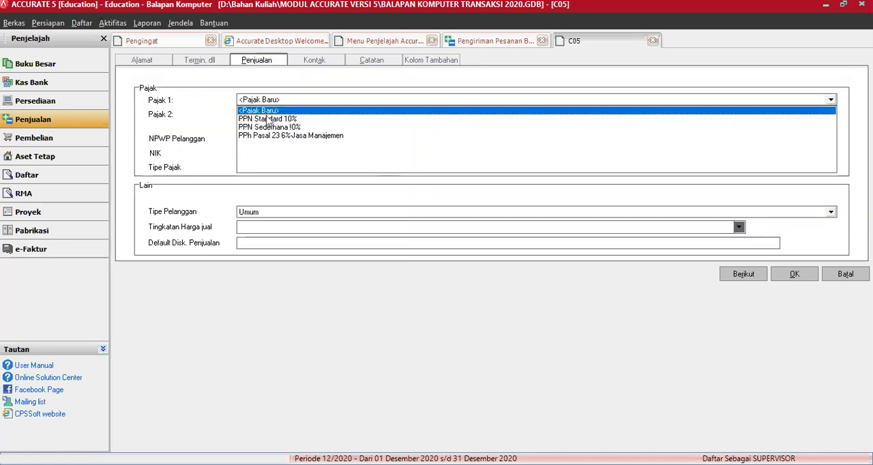
{"action": "left_click", "coordinate": [293, 120]}
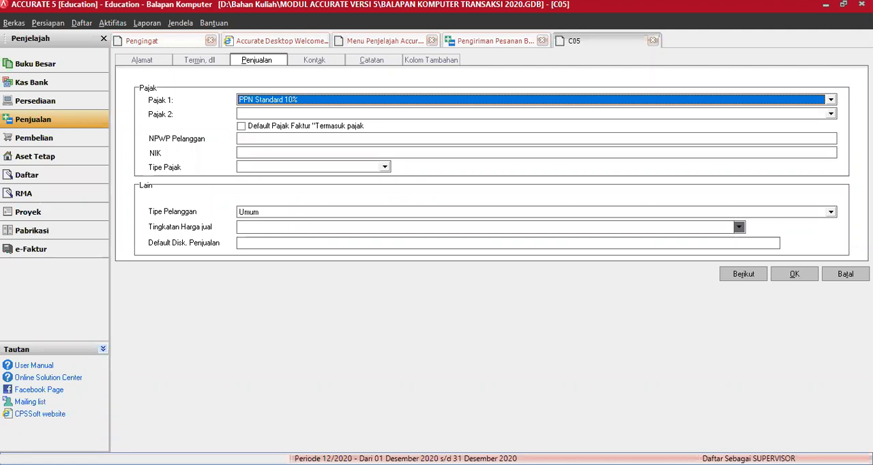
{"action": "left_click", "coordinate": [791, 274]}
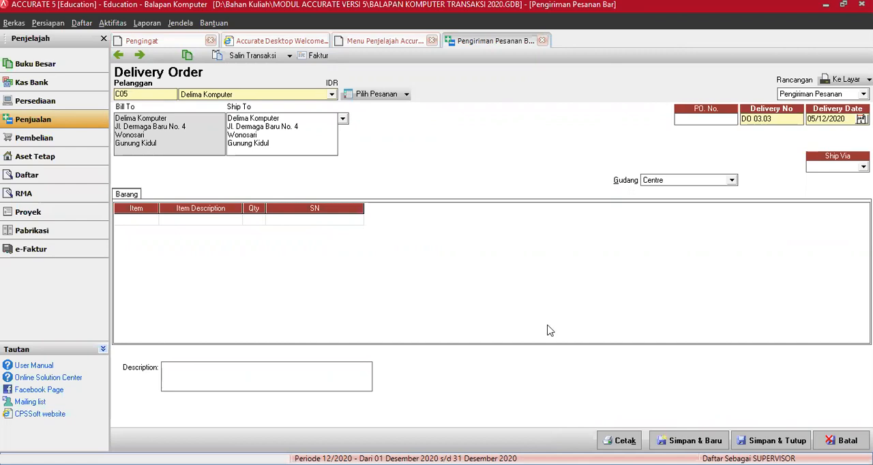
Set the delivery date of the Delima Komputer delivery order to 20/03/2016
{"action": "left_click_drag", "start_coordinate": [228, 119], "coordinate": [234, 119]}
{"action": "key", "text": "Tab"}
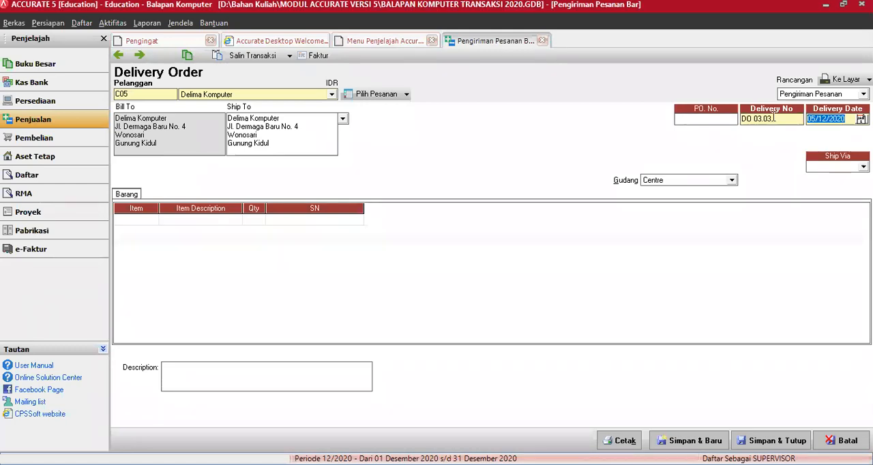
{"action": "type", "text": "20/03/2016"}
{"action": "key", "text": "Tab"}
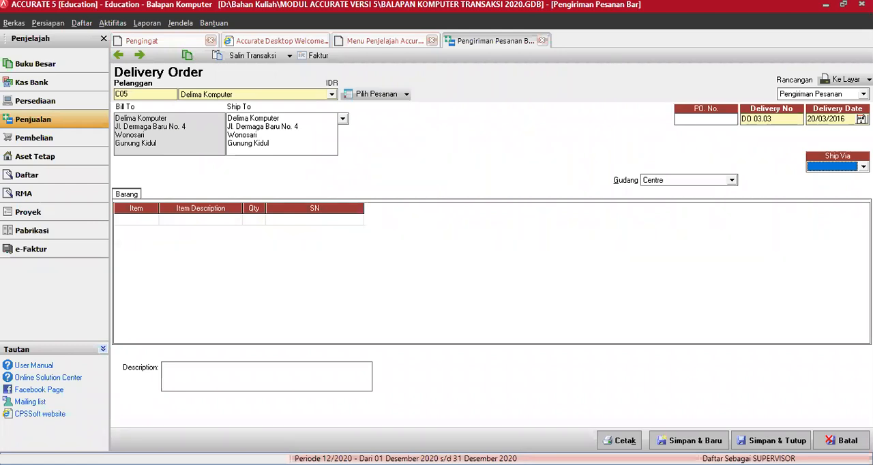
Set the delivery order's shipping method to Ambil Sendiri and its warehouse to Gudang Notebook
{"action": "key", "text": "Down"}
{"action": "left_click", "coordinate": [812, 187]}
{"action": "left_click", "coordinate": [731, 180]}
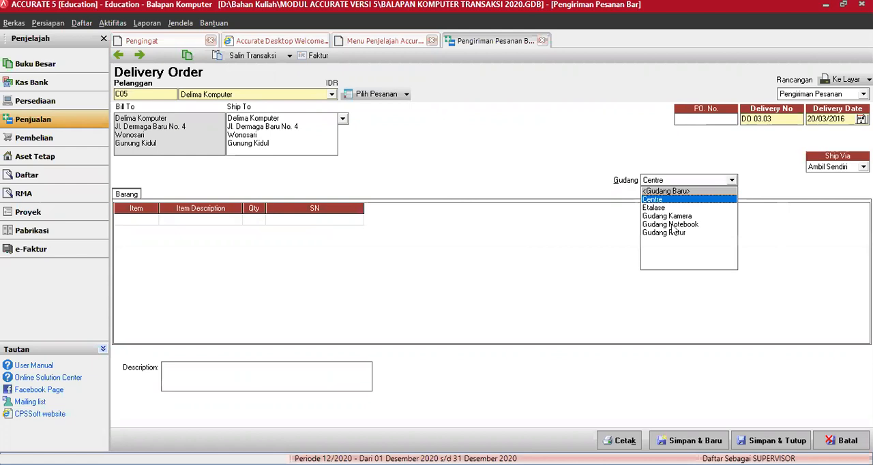
{"action": "left_click", "coordinate": [671, 225]}
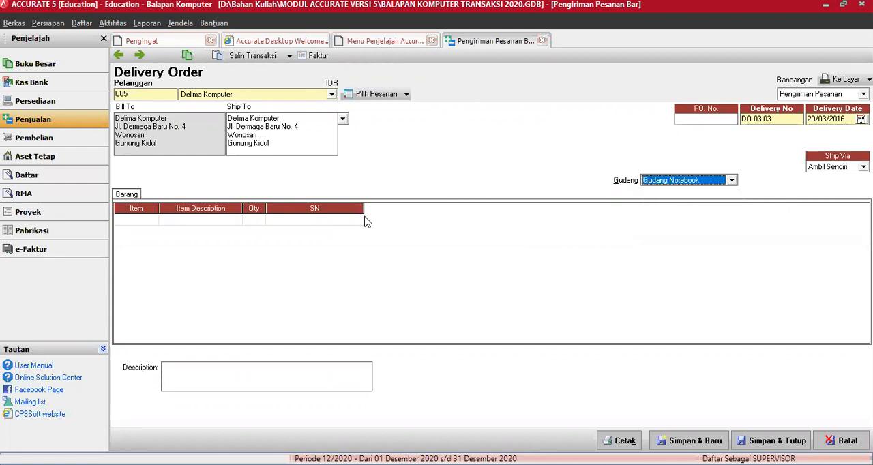
Add the item Accer 2252 to the delivery order with a quantity of 2
{"action": "left_click", "coordinate": [149, 219]}
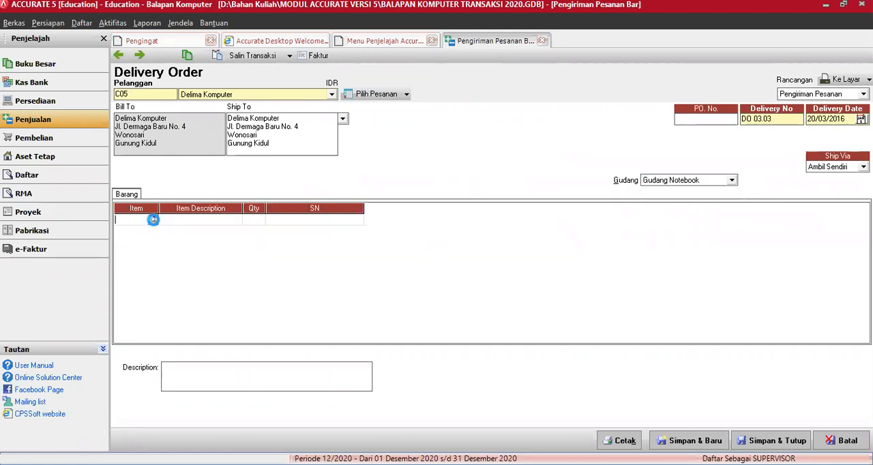
{"action": "left_click", "coordinate": [152, 221]}
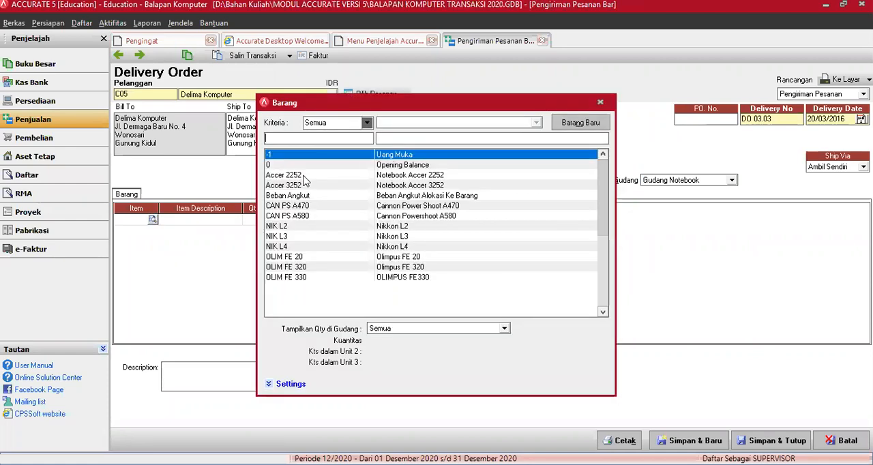
{"action": "left_click", "coordinate": [304, 178]}
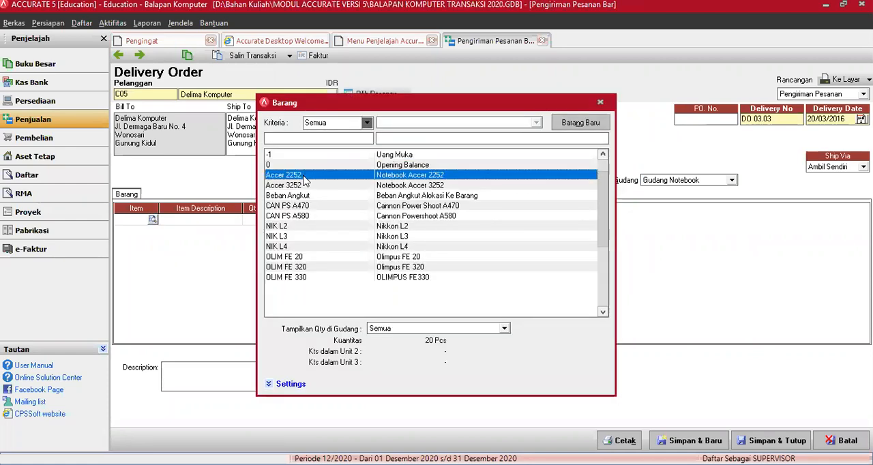
{"action": "double_click", "coordinate": [304, 179]}
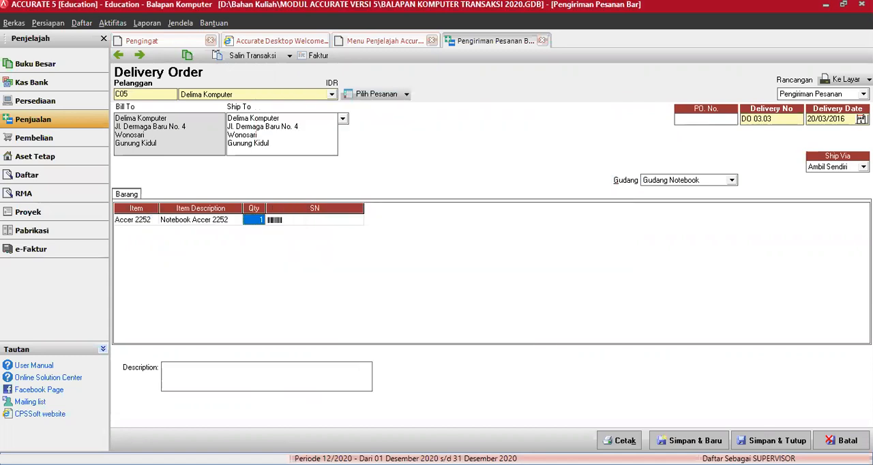
{"action": "left_click", "coordinate": [275, 221]}
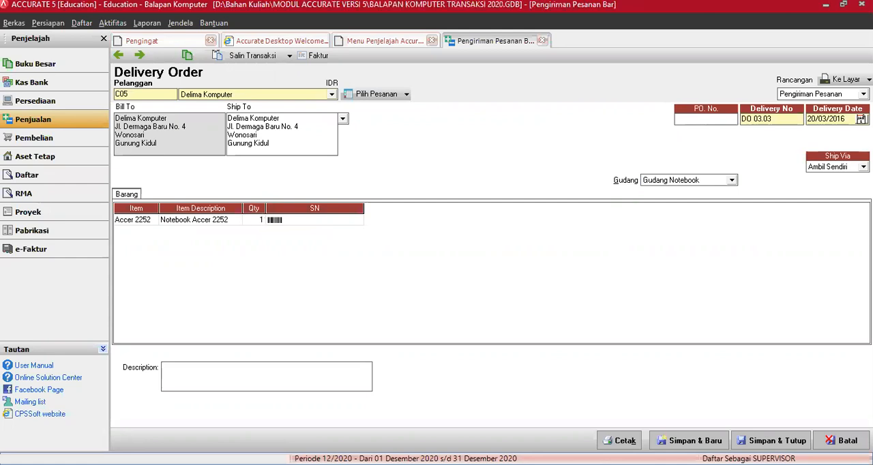
{"action": "type", "text": "2"}
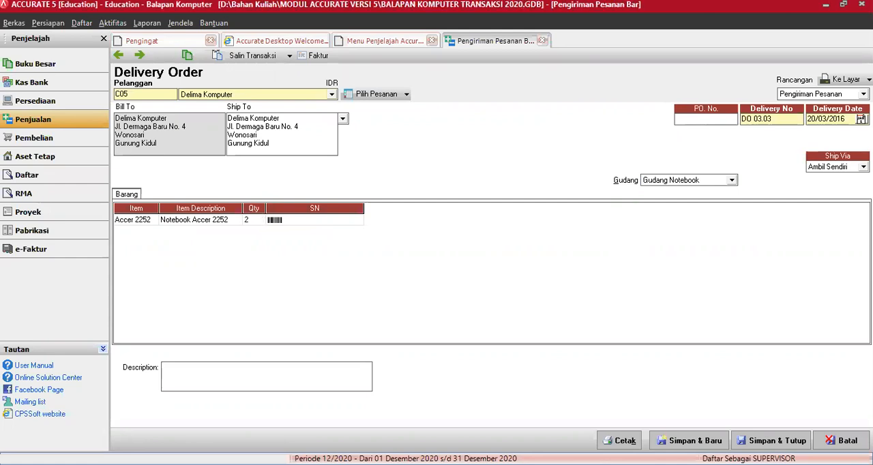
{"action": "key", "text": "Return"}
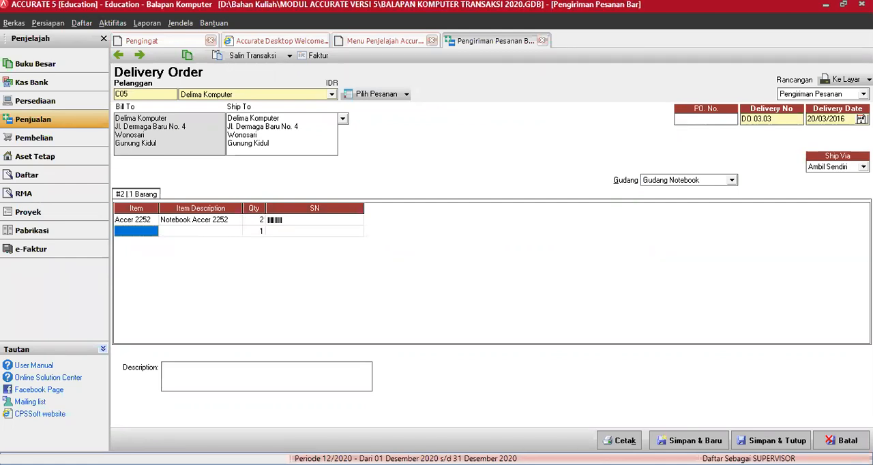
Describe the delivery order as "Pesan Via Telephon", and save and close it
{"action": "left_click", "coordinate": [216, 375]}
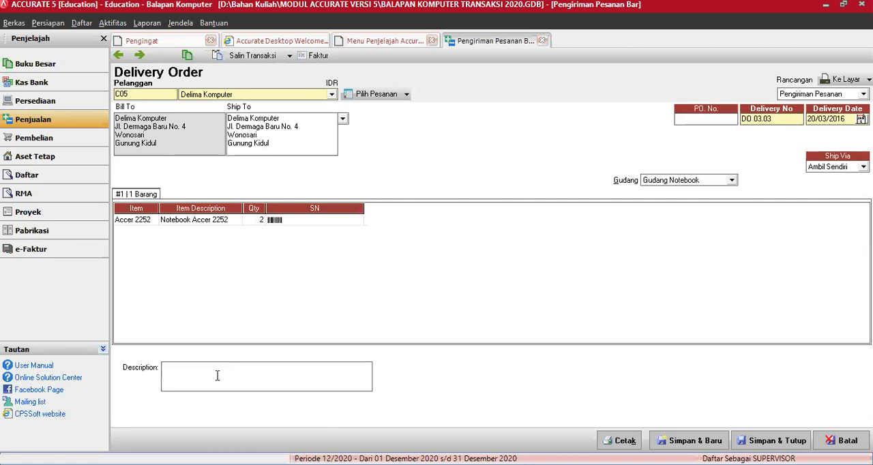
{"action": "type", "text": "Pesan Via Telephon"}
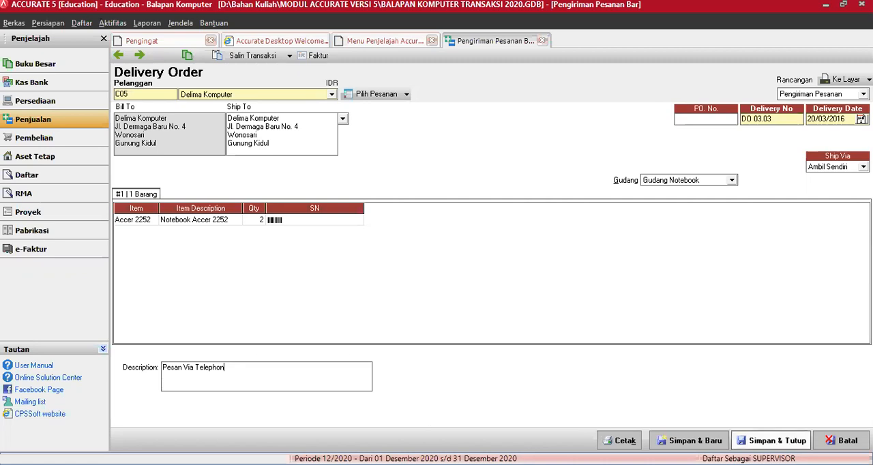
{"action": "left_click", "coordinate": [771, 441]}
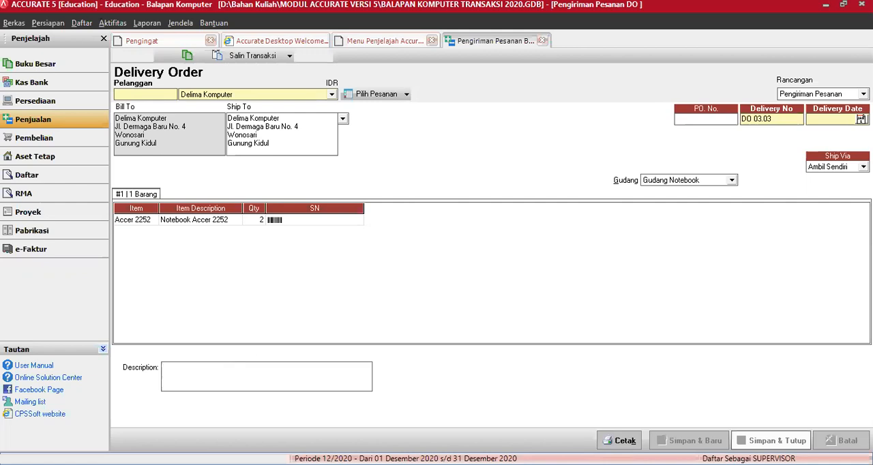
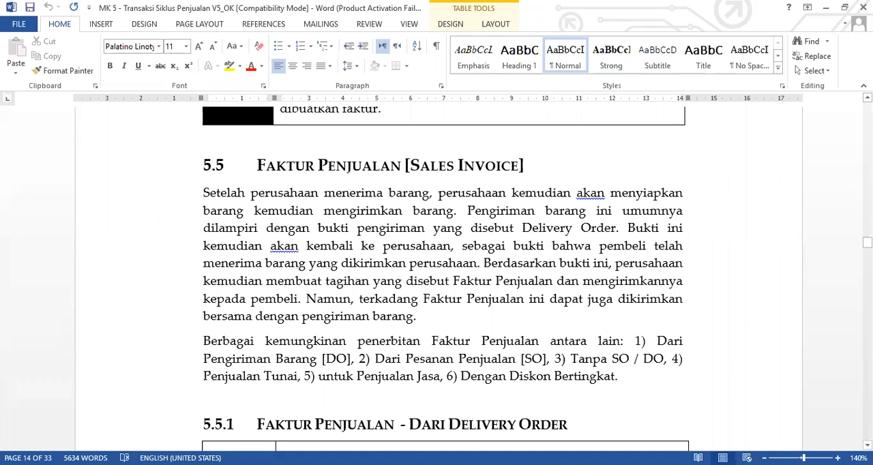
Read section 5.5.1 of the module document on issuing a sales invoice from a delivery order
{"action": "scroll", "coordinate": [443, 279], "scroll_direction": "down", "scroll_amount": 1}
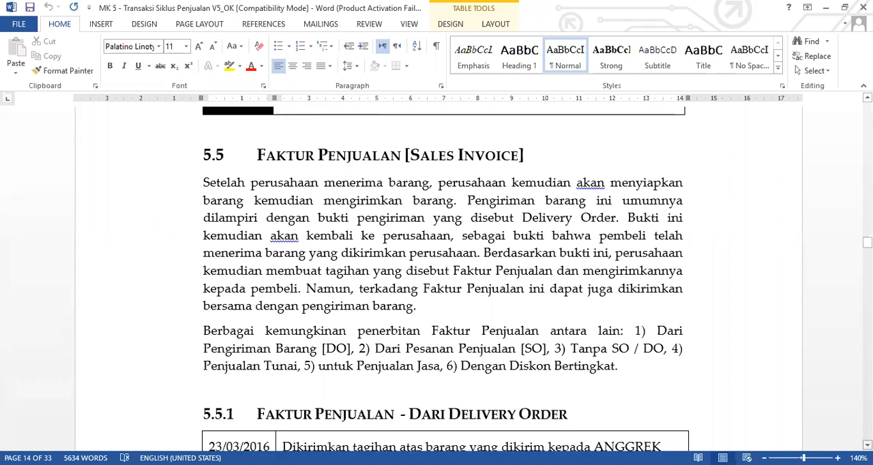
{"action": "scroll", "coordinate": [443, 279], "scroll_direction": "down", "scroll_amount": 3}
{"action": "scroll", "coordinate": [444, 279], "scroll_direction": "down", "scroll_amount": 3}
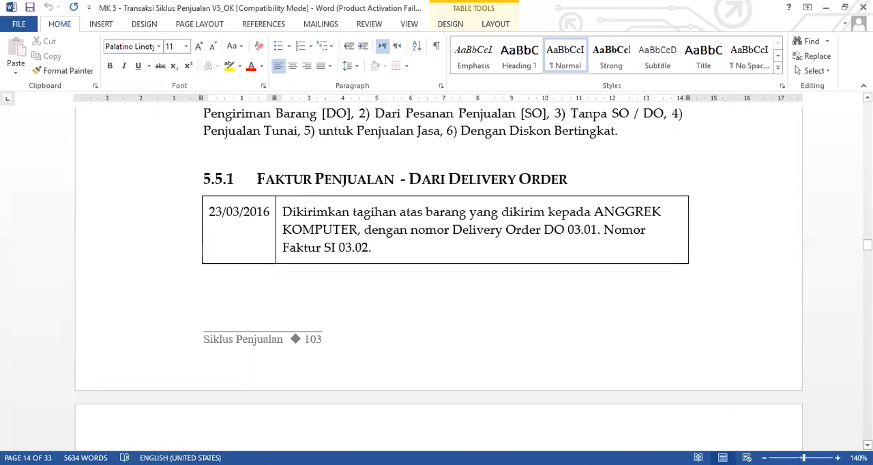
{"action": "scroll", "coordinate": [443, 280], "scroll_direction": "down", "scroll_amount": 1}
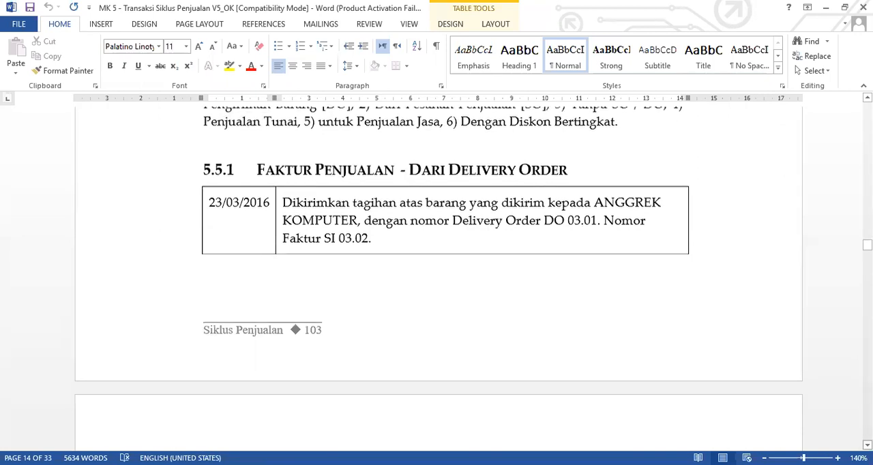
{"action": "scroll", "coordinate": [443, 280], "scroll_direction": "down", "scroll_amount": 2}
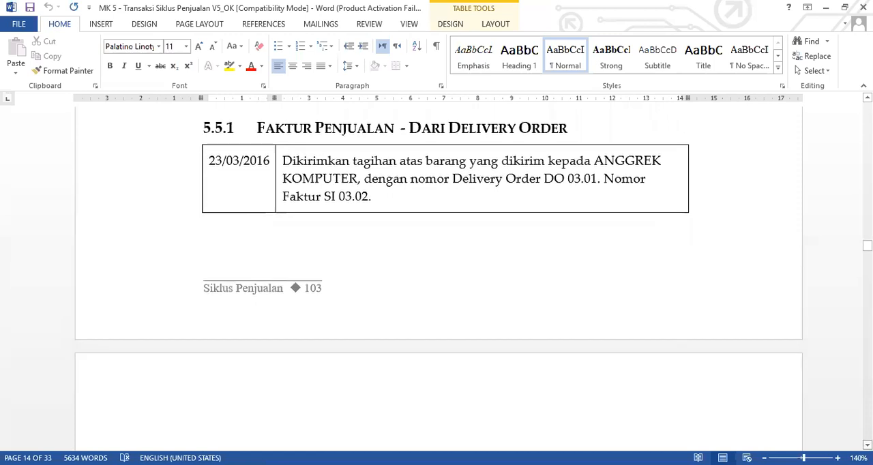
{"action": "scroll", "coordinate": [438, 273], "scroll_direction": "down", "scroll_amount": 4}
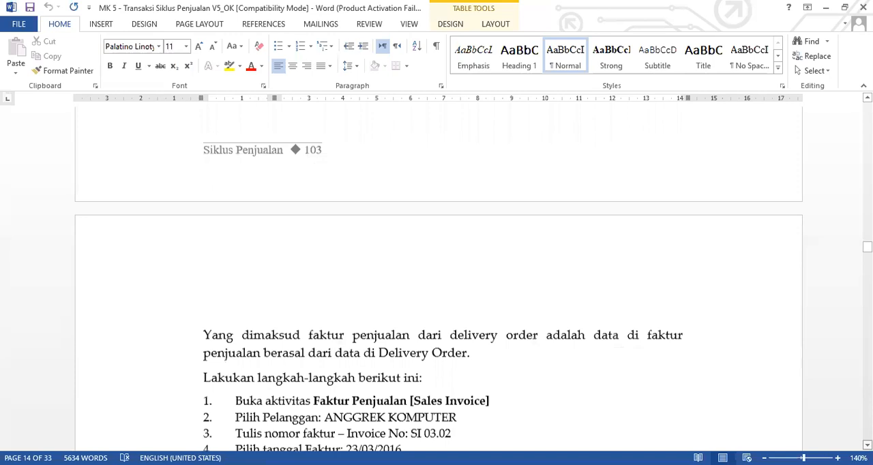
{"action": "scroll", "coordinate": [438, 273], "scroll_direction": "down", "scroll_amount": 7}
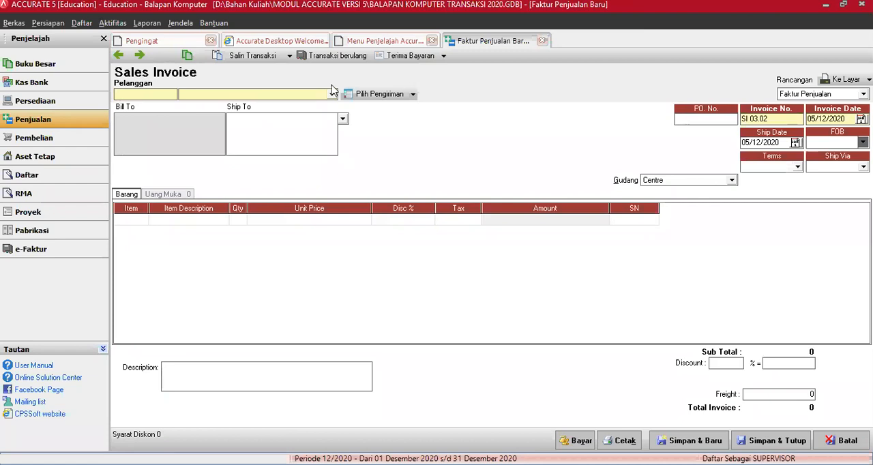
In Accurate 5, set the new sales invoice's customer to Anggrek Komputer and enter the customer's PO number
{"action": "left_click", "coordinate": [229, 95]}
{"action": "left_click", "coordinate": [227, 111]}
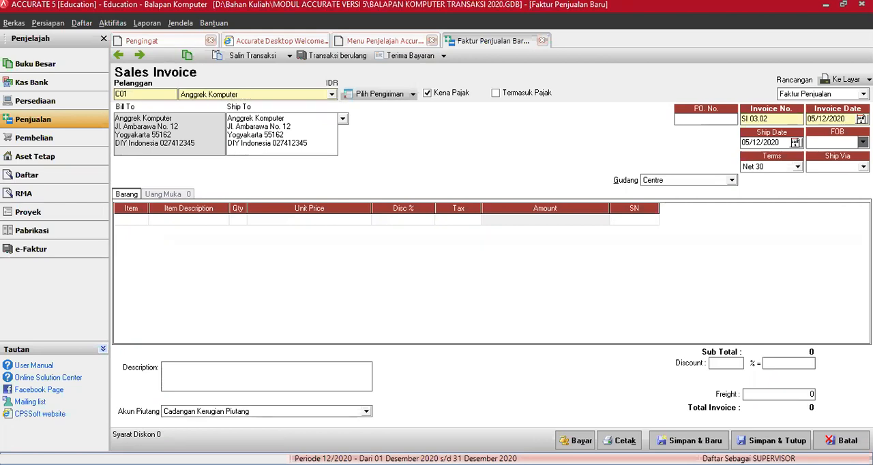
{"action": "left_click", "coordinate": [689, 121]}
{"action": "type", "text": "ANG"}
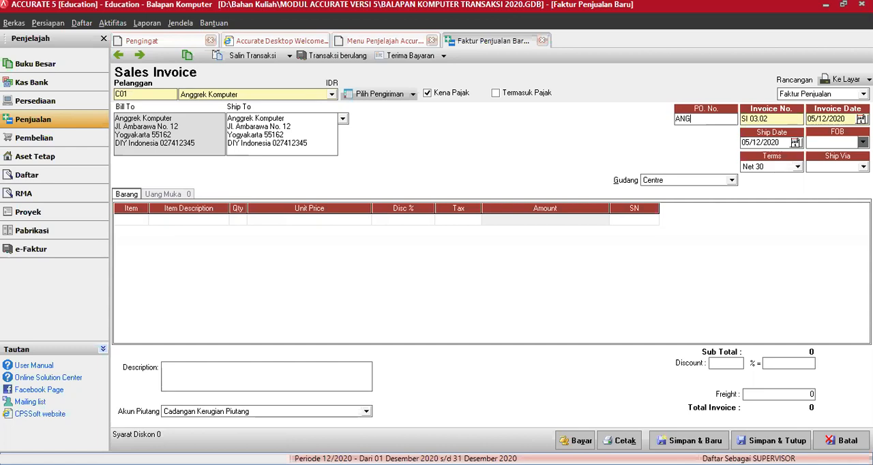
{"action": "type", "text": " 01"}
{"action": "key", "text": "Tab"}
Set both the invoice date and the ship date of the Anggrek Komputer invoice to 20/03/2016
{"action": "key", "text": "Tab"}
{"action": "type", "text": "20032016"}
{"action": "key", "text": "Tab"}
{"action": "type", "text": "200316"}
{"action": "key", "text": "Tab"}
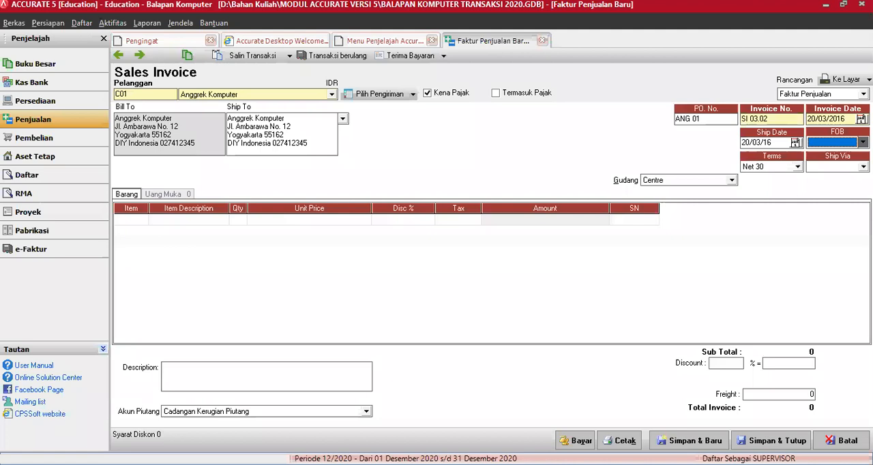
{"action": "key", "text": "Tab"}
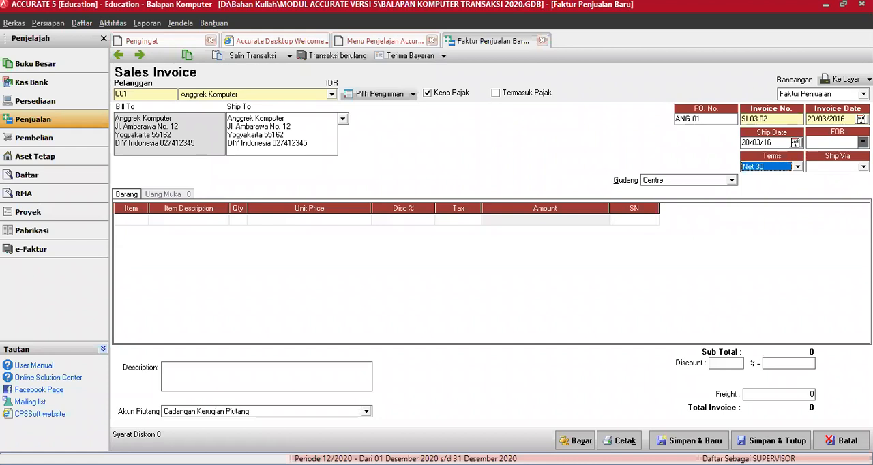
Set the Anggrek Komputer invoice's shipping method to the Mobil Box vehicle and its warehouse to Gudang Notebook
{"action": "left_click", "coordinate": [863, 167]}
{"action": "left_click", "coordinate": [822, 194]}
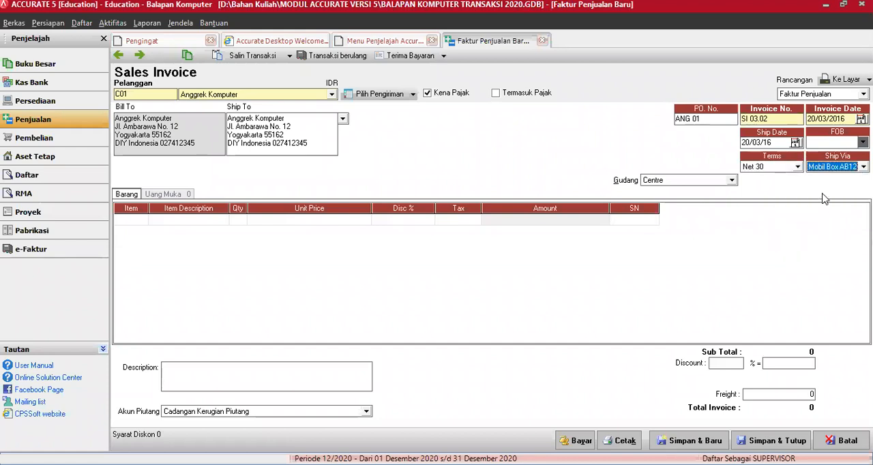
{"action": "left_click", "coordinate": [732, 181]}
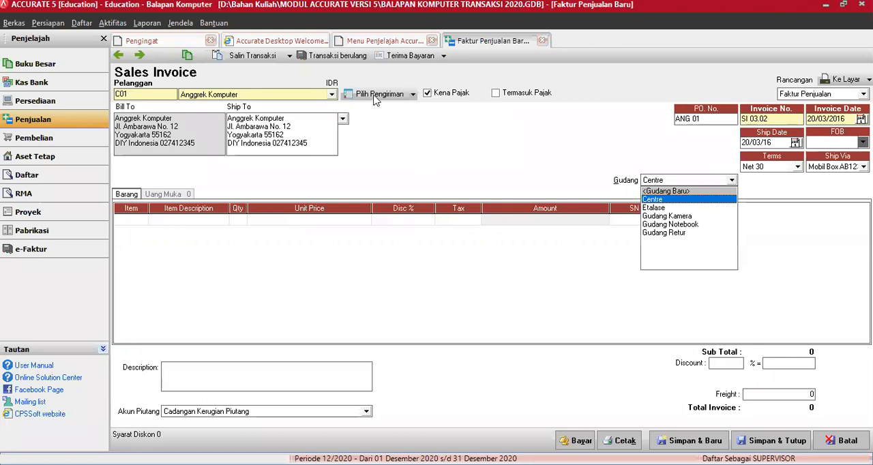
{"action": "key", "text": "Down"}
{"action": "key", "text": "Down"}
{"action": "key", "text": "Down"}
{"action": "key", "text": "Return"}
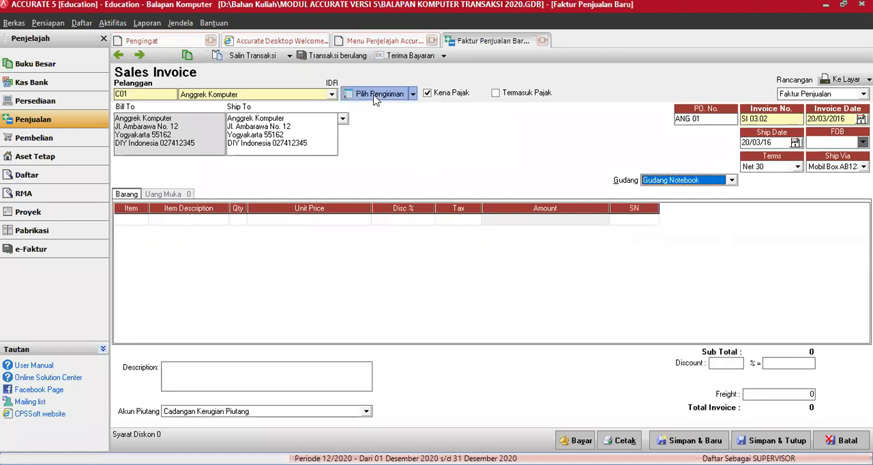
Fill the invoice from Anggrek Komputer's delivery order dated 20/03/2016, and save it while starting a new invoice
{"action": "left_click", "coordinate": [373, 95]}
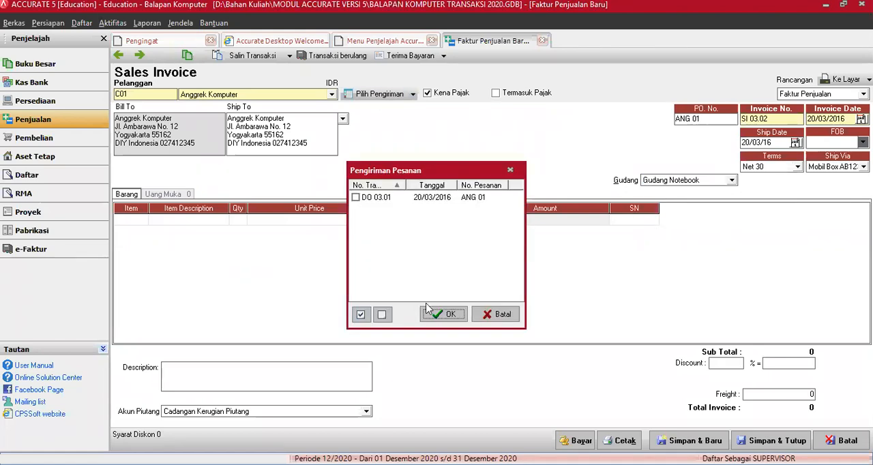
{"action": "left_click", "coordinate": [356, 197]}
{"action": "left_click", "coordinate": [447, 317]}
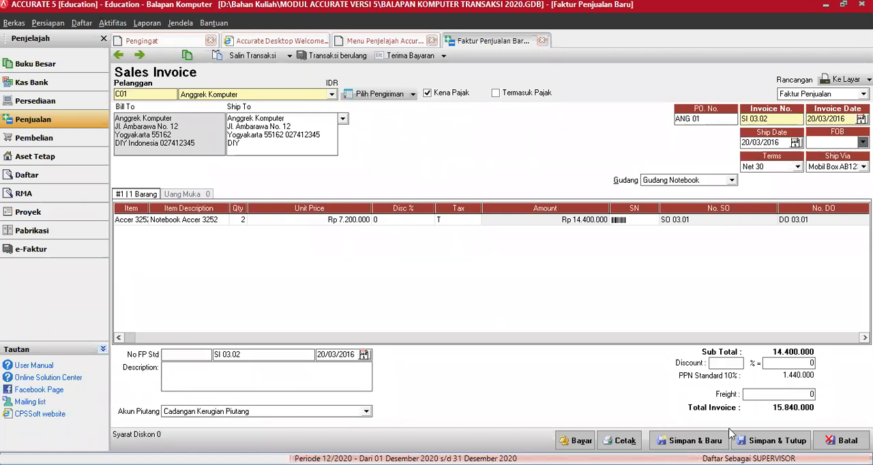
{"action": "left_click", "coordinate": [689, 440]}
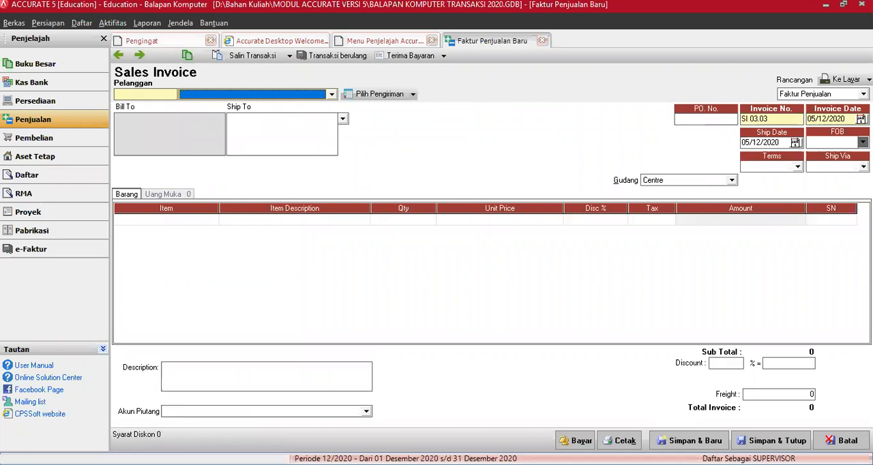
Set the new sales invoice's customer to Toko Cahaya and enter the customer's PO number
{"action": "left_click", "coordinate": [332, 94]}
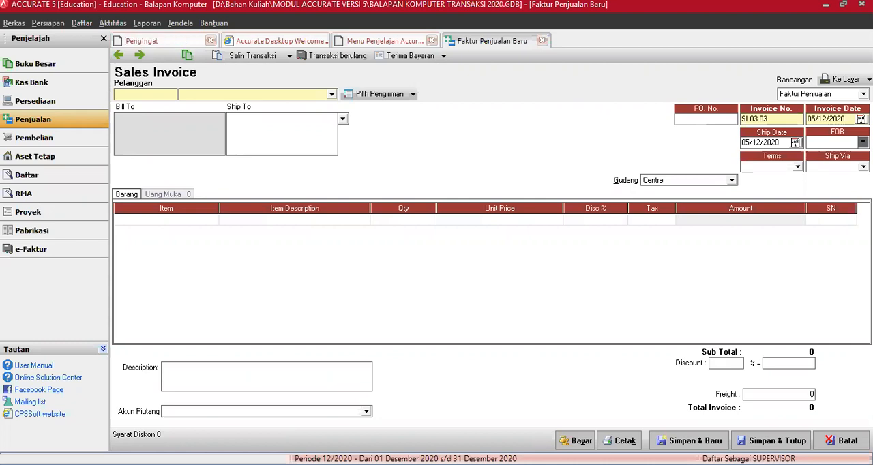
{"action": "left_click", "coordinate": [332, 94]}
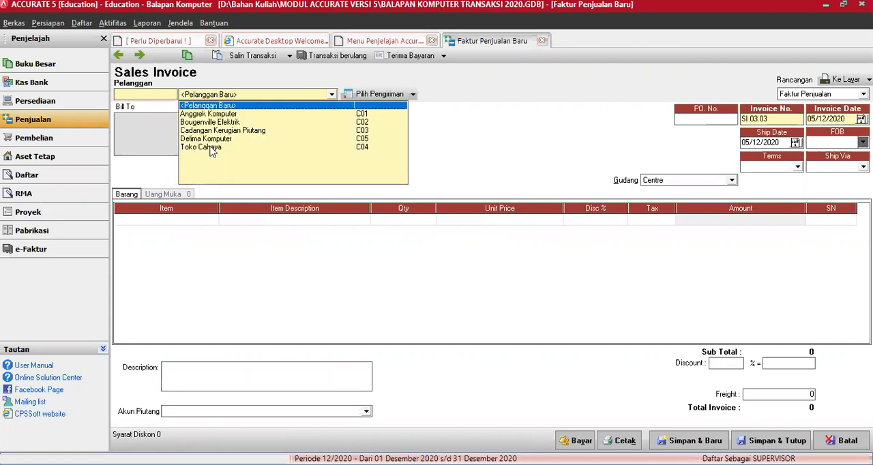
{"action": "left_click", "coordinate": [205, 148]}
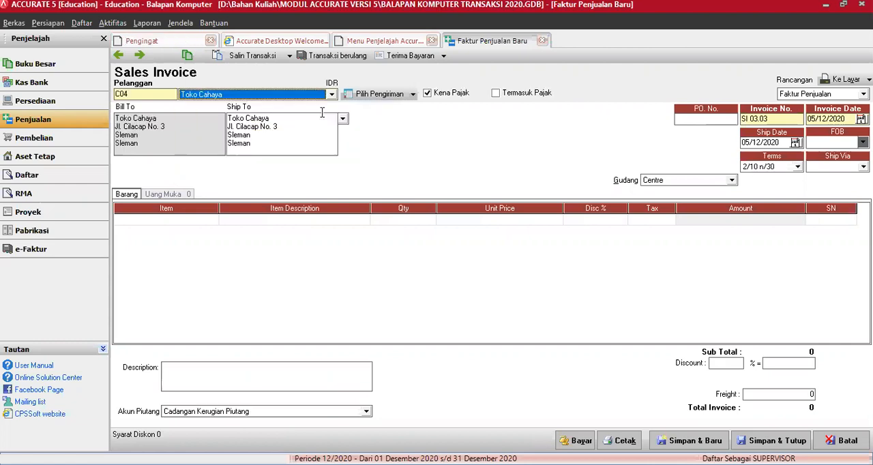
{"action": "left_click", "coordinate": [700, 119]}
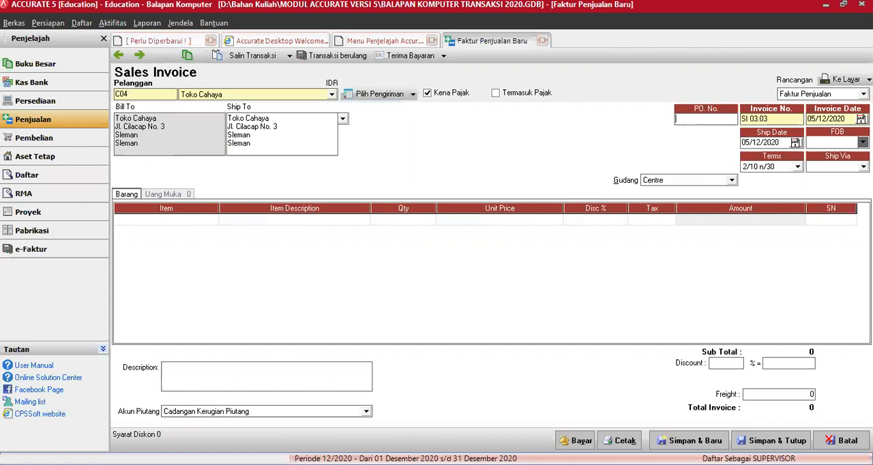
{"action": "type", "text": "CHY1"}
{"action": "key", "text": "Tab"}
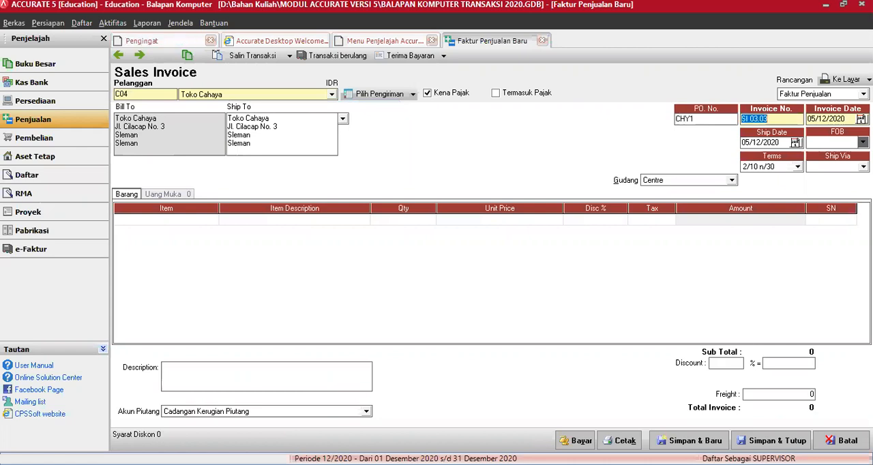
Set both the invoice date and the ship date of the Toko Cahaya invoice to 23/03/2016
{"action": "key", "text": "Tab"}
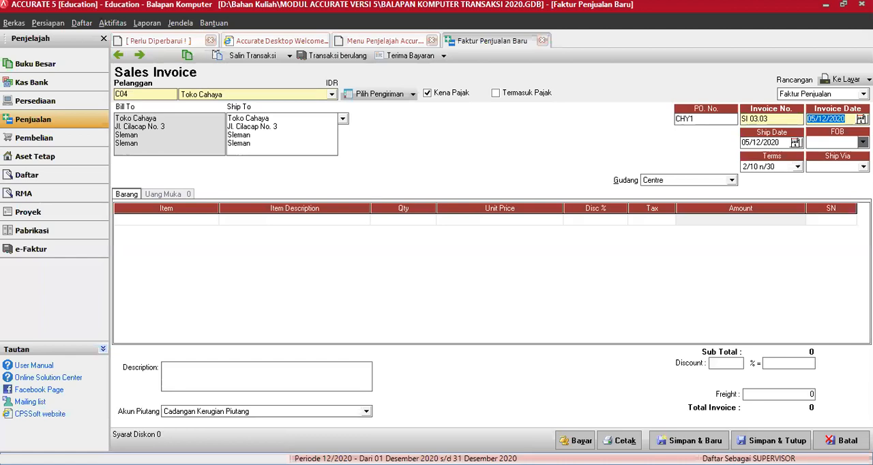
{"action": "type", "text": "23/03/2016"}
{"action": "key", "text": "Tab"}
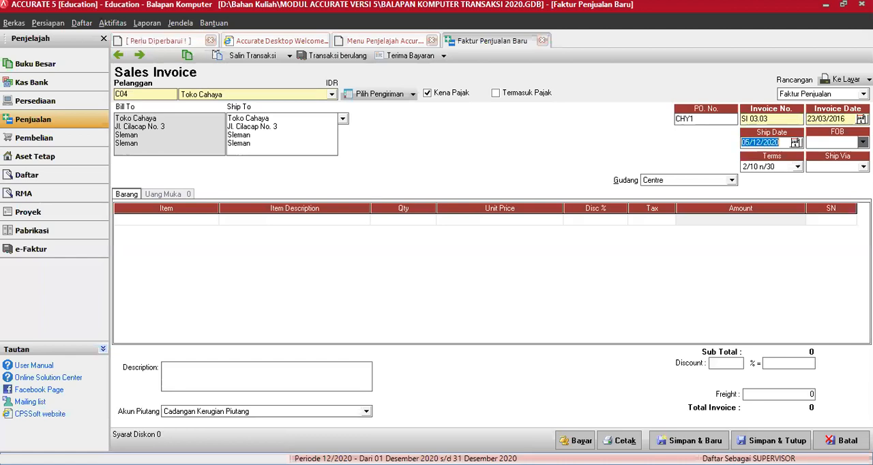
{"action": "type", "text": "23/03/16"}
{"action": "key", "text": "Tab"}
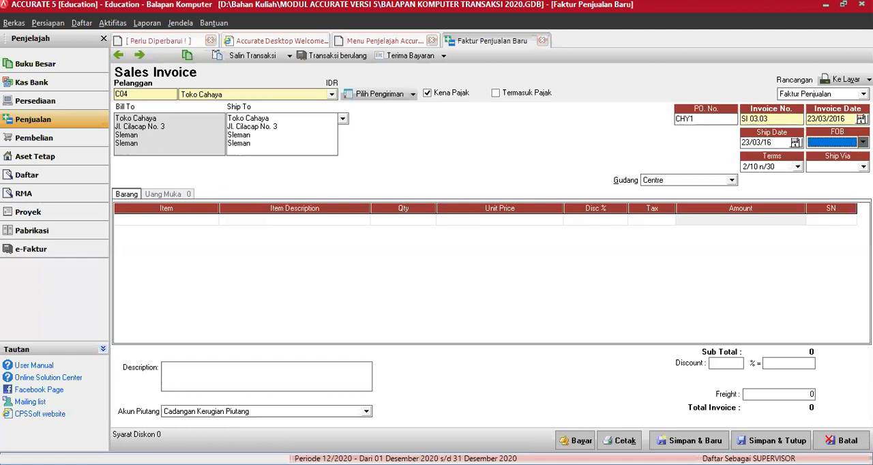
{"action": "key", "text": "alt+Tab"}
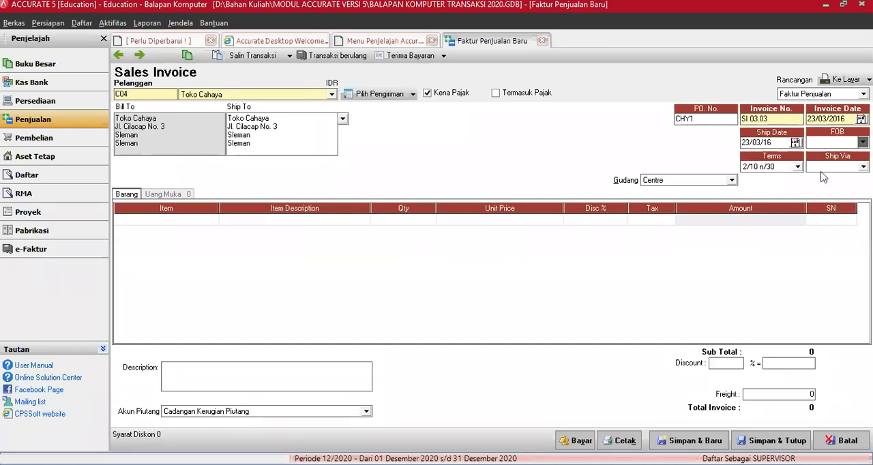
{"action": "left_click", "coordinate": [534, 205]}
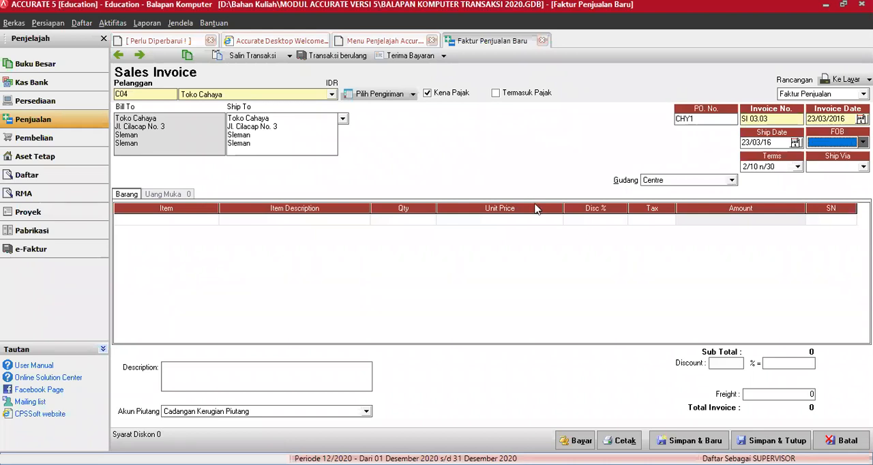
{"action": "left_click", "coordinate": [380, 96]}
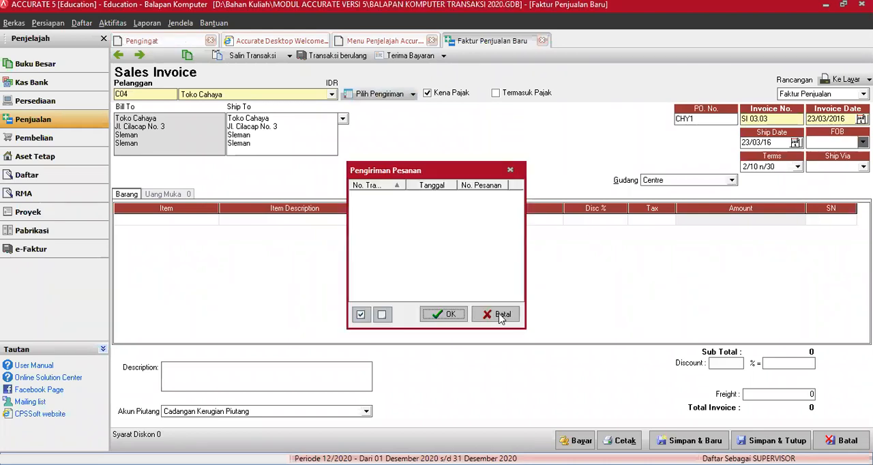
Fill the Toko Cahaya invoice from the customer's sales order dated 19/03/2016 instead of from a delivery
{"action": "left_click", "coordinate": [412, 94]}
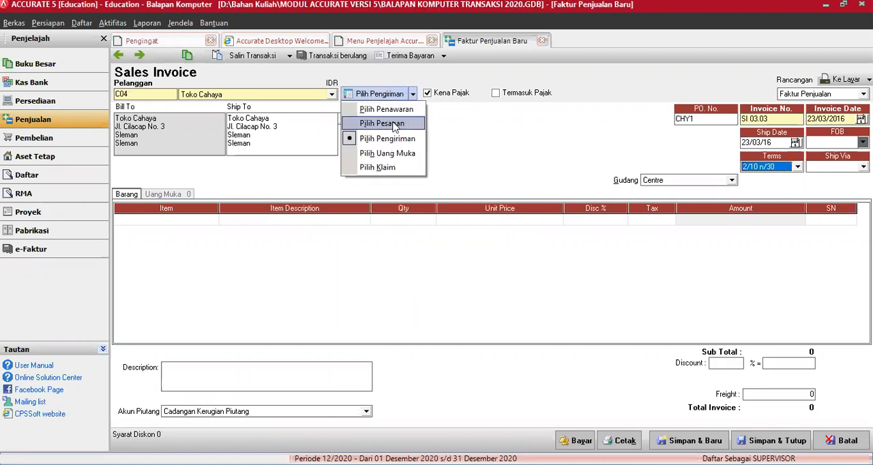
{"action": "left_click", "coordinate": [394, 124]}
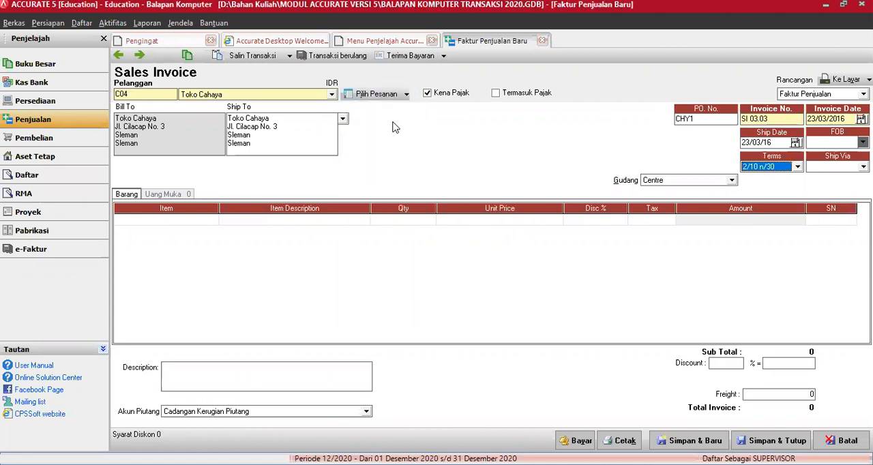
{"action": "left_click", "coordinate": [355, 197]}
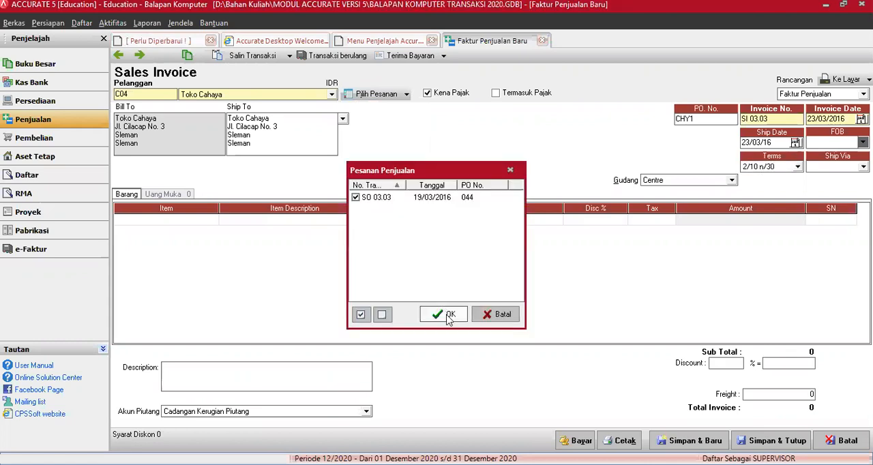
{"action": "left_click", "coordinate": [448, 319]}
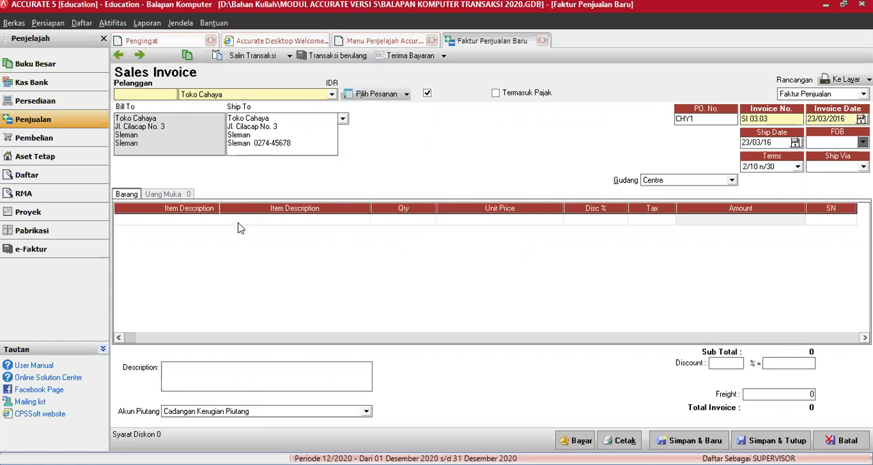
Set the Toko Cahaya invoice's warehouse to Gudang Notebook, and save and close the invoice
{"action": "left_click", "coordinate": [732, 181]}
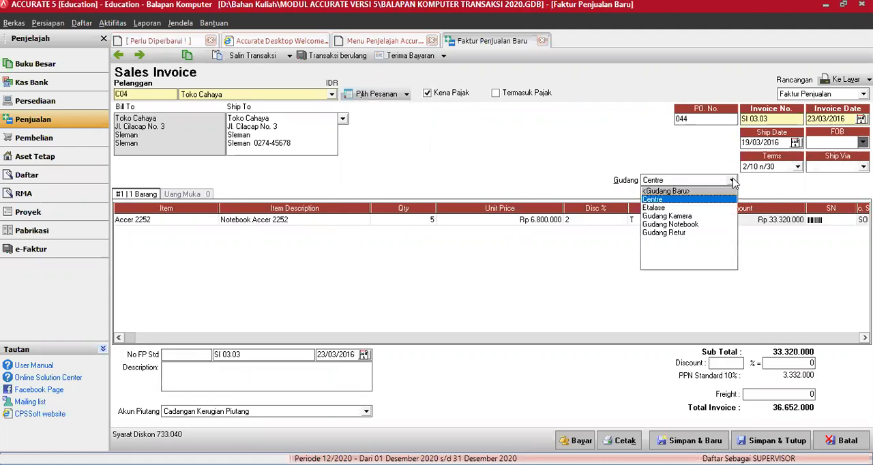
{"action": "left_click", "coordinate": [690, 224]}
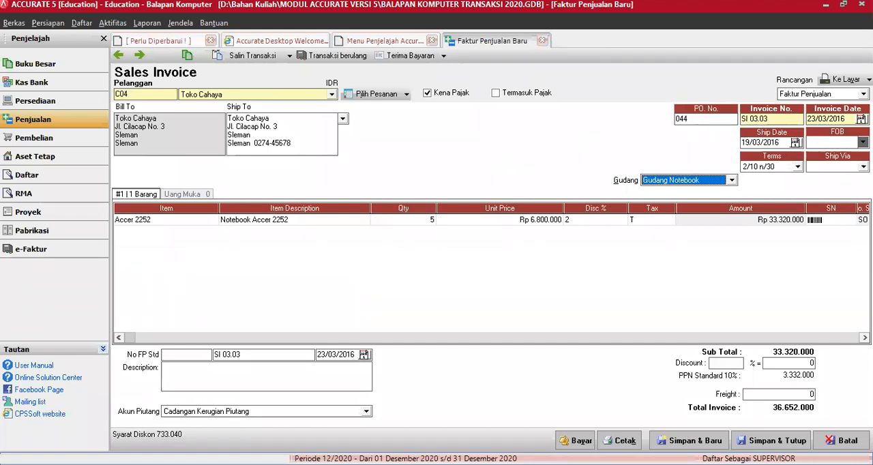
{"action": "left_click", "coordinate": [429, 441]}
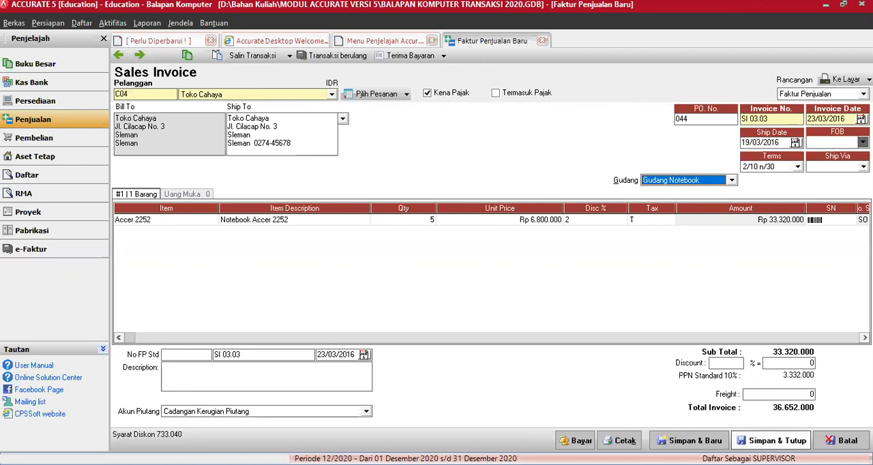
{"action": "left_click", "coordinate": [771, 440]}
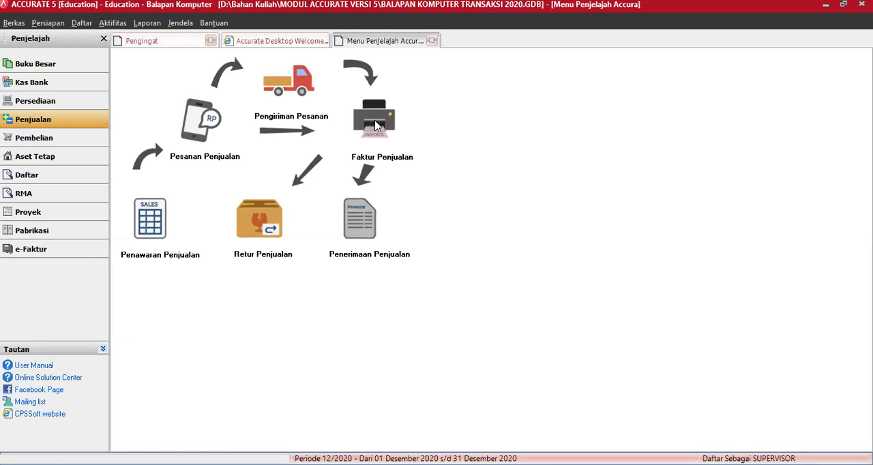
Start a new sales invoice and, from its customer field, create a new customer named CV Elektro Nusantara
{"action": "left_click", "coordinate": [374, 124]}
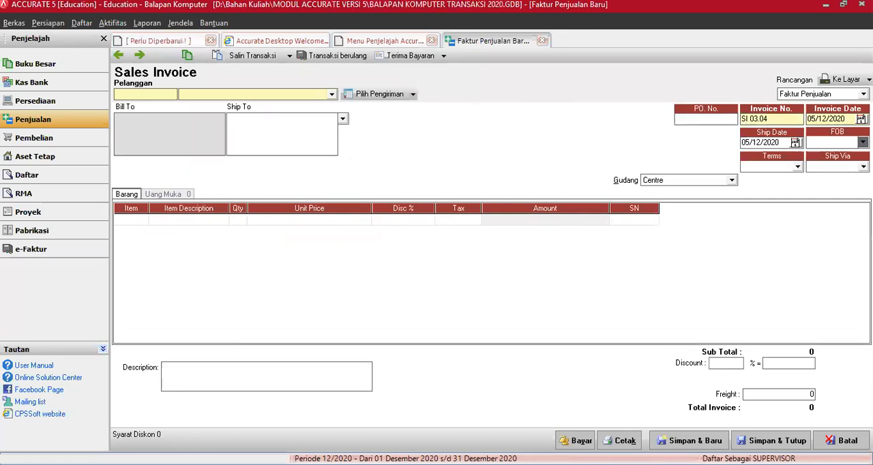
{"action": "left_click", "coordinate": [331, 95]}
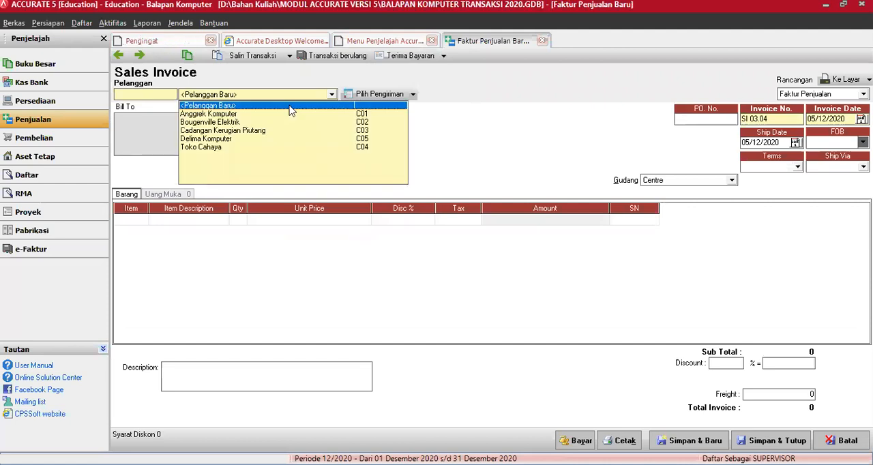
{"action": "left_click", "coordinate": [289, 106]}
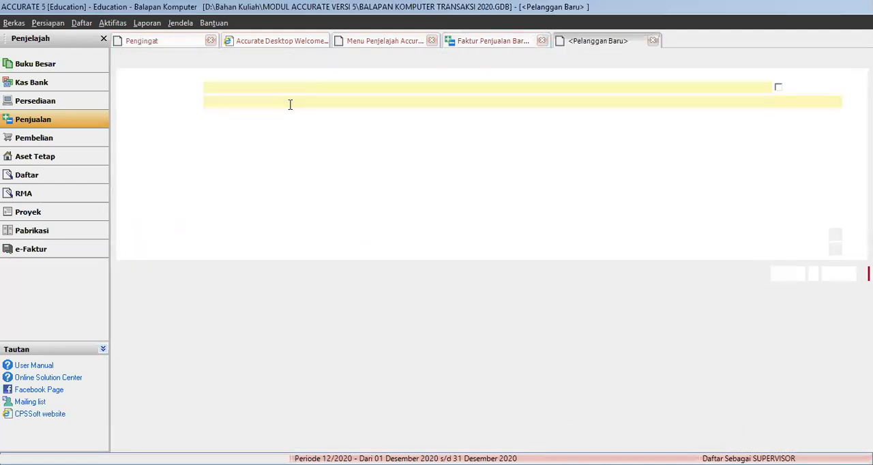
{"action": "type", "text": "CV "}
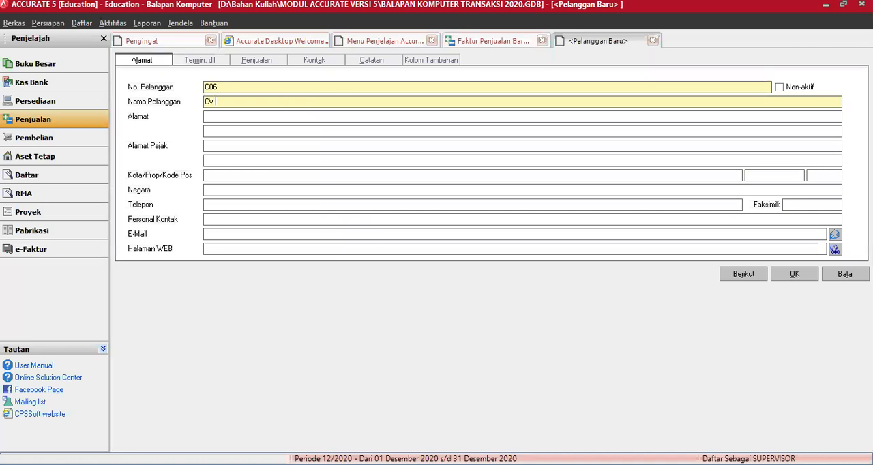
{"action": "type", "text": "Elektro Nusantara"}
{"action": "key", "text": "Tab"}
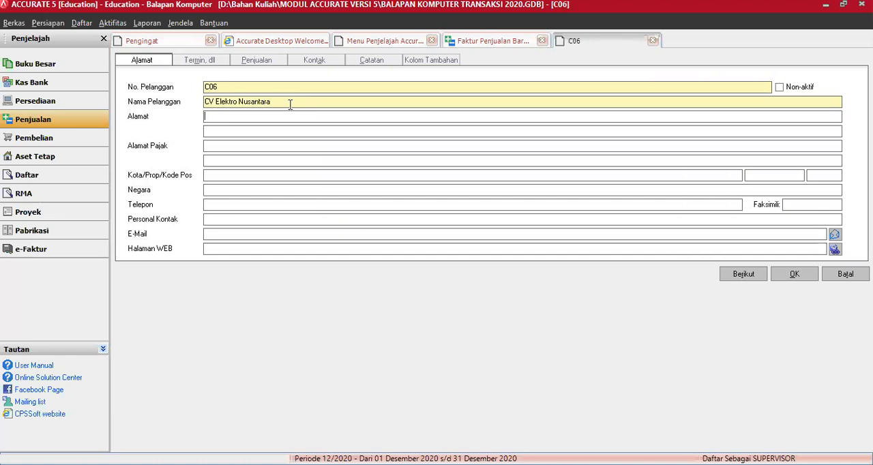
Enter CV Elektro Nusantara's postal address across the two address lines of the customer record
{"action": "type", "text": "Jl. Malioboro No. 5"}
{"action": "key", "text": "Tab"}
{"action": "type", "text": "Kota Yogya"}
Fill in the new customer's city and province, and set the country to Indonesia
{"action": "left_click", "coordinate": [242, 175]}
{"action": "type", "text": "Yog"}
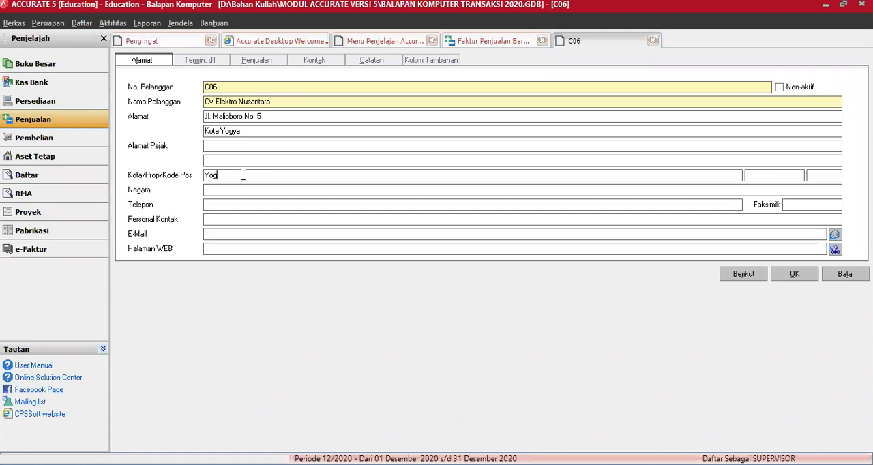
{"action": "type", "text": "yakarta"}
{"action": "key", "text": "Tab"}
{"action": "type", "text": "DIY"}
{"action": "left_click", "coordinate": [216, 192]}
{"action": "type", "text": "Indonesia"}
{"action": "key", "text": "Tab"}
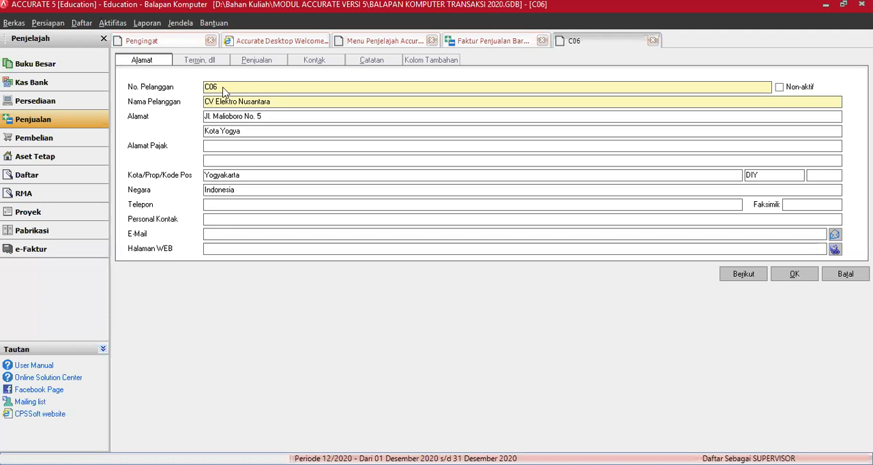
Set the new customer's payment terms to 2/10 n/30
{"action": "key", "text": "alt+m"}
{"action": "key", "text": "Down"}
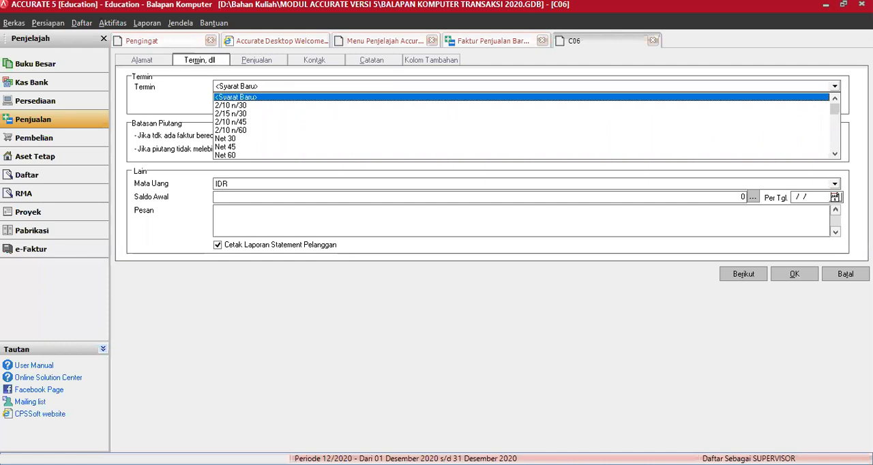
{"action": "left_click", "coordinate": [270, 101]}
{"action": "key", "text": "Down"}
{"action": "key", "text": "Down"}
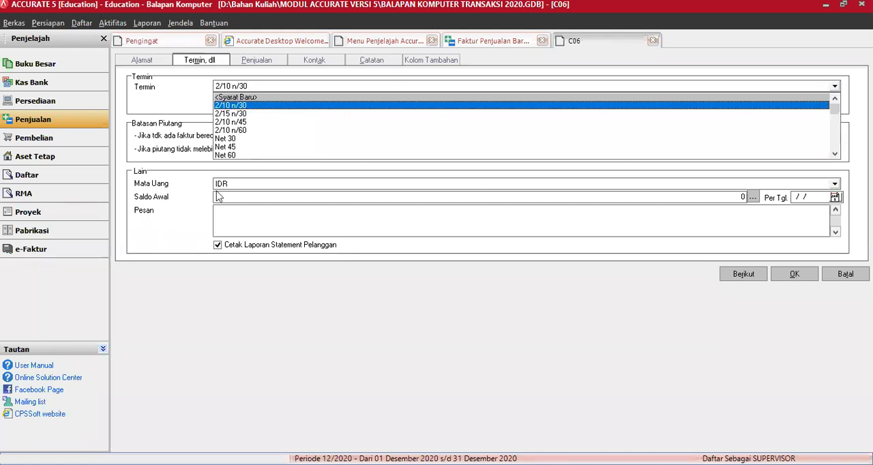
{"action": "key", "text": "Return"}
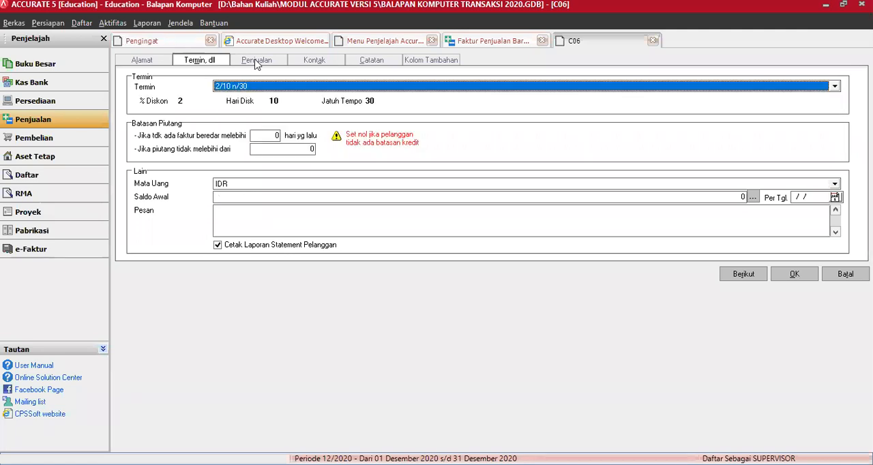
Assign PPN Standard 10% as the customer's first tax and Eceran as the customer type, and save the customer
{"action": "left_click", "coordinate": [256, 61]}
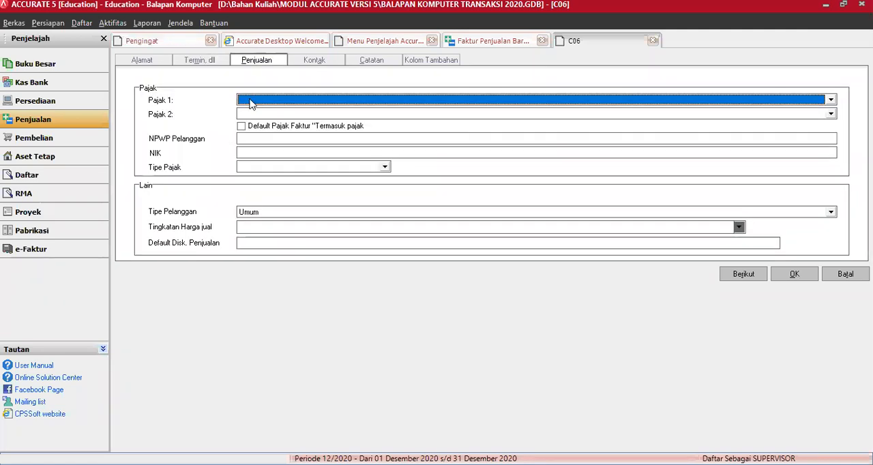
{"action": "key", "text": "Down"}
{"action": "key", "text": "Down"}
{"action": "key", "text": "Return"}
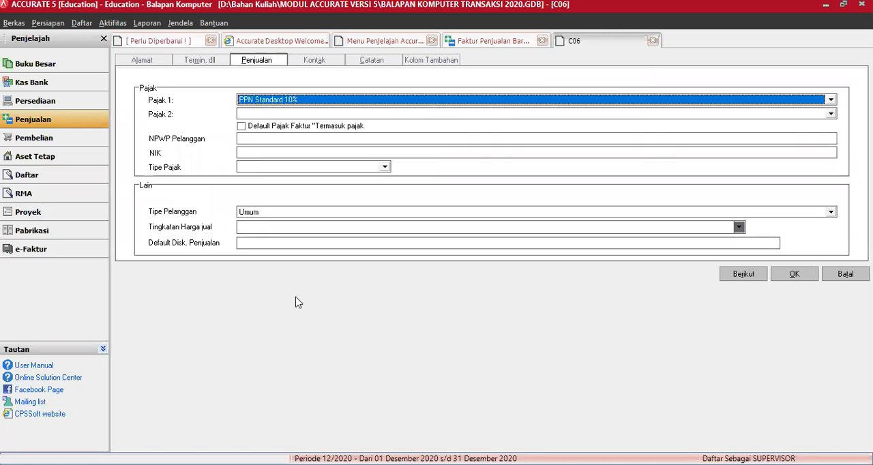
{"action": "left_click", "coordinate": [258, 212]}
{"action": "key", "text": "Down"}
{"action": "key", "text": "Return"}
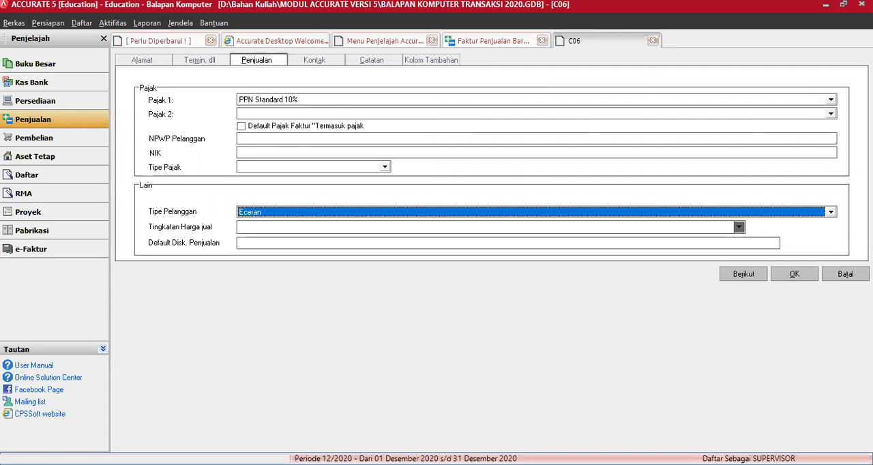
{"action": "left_click", "coordinate": [792, 274]}
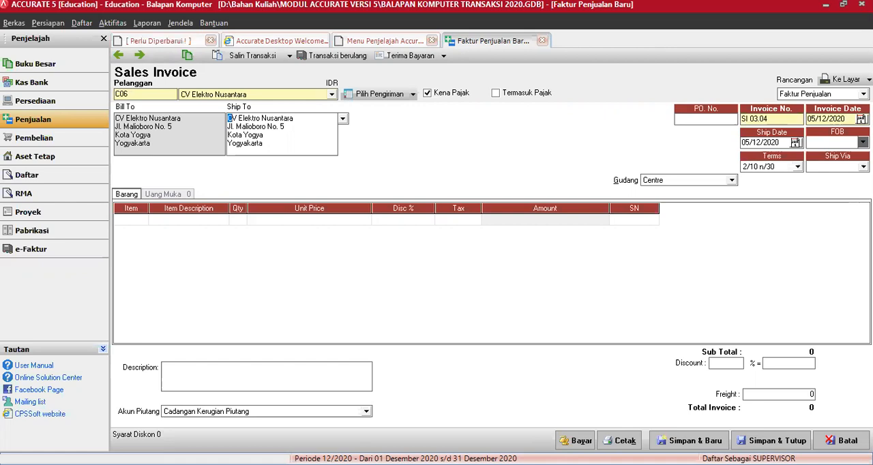
Set the invoice's date and ship date to 24/03/2016 and its shipping method to Ambil Sendiri
{"action": "left_click", "coordinate": [780, 118]}
{"action": "key", "text": "Tab"}
{"action": "type", "text": "24/03/16"}
{"action": "key", "text": "Tab"}
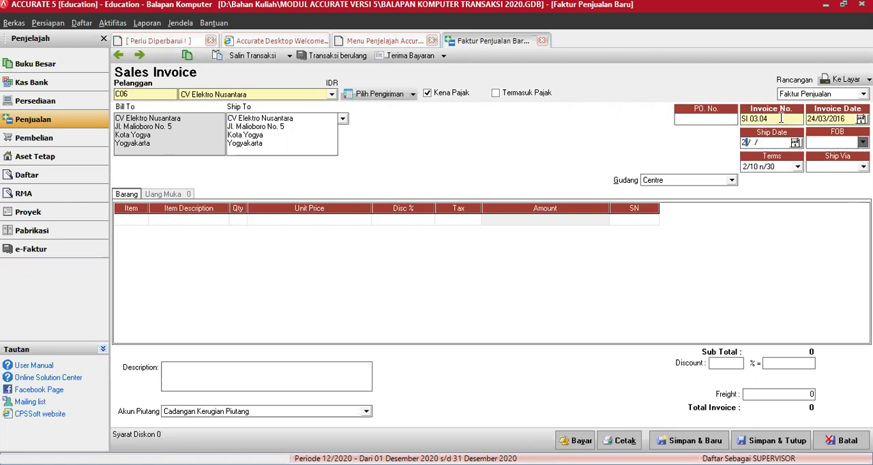
{"action": "key", "text": "Tab"}
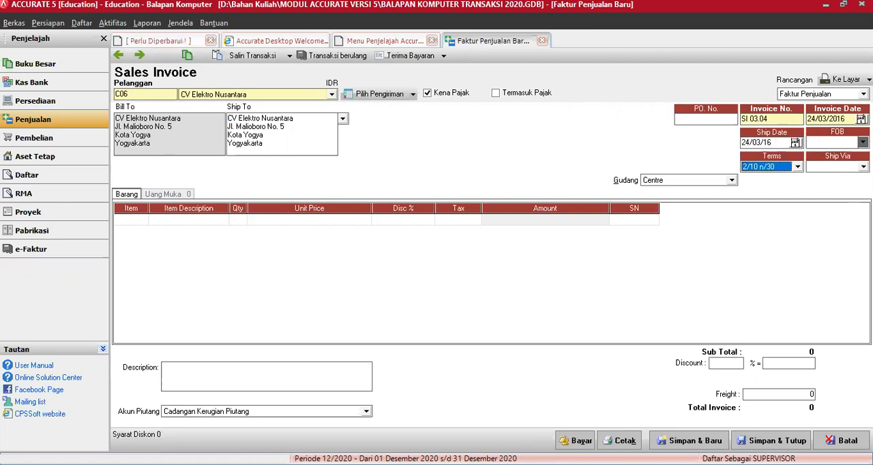
{"action": "left_click", "coordinate": [863, 166]}
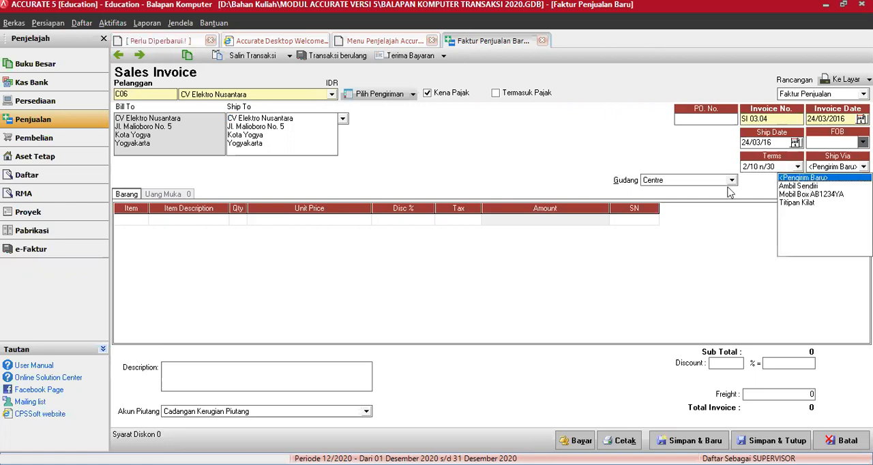
{"action": "left_click", "coordinate": [812, 185]}
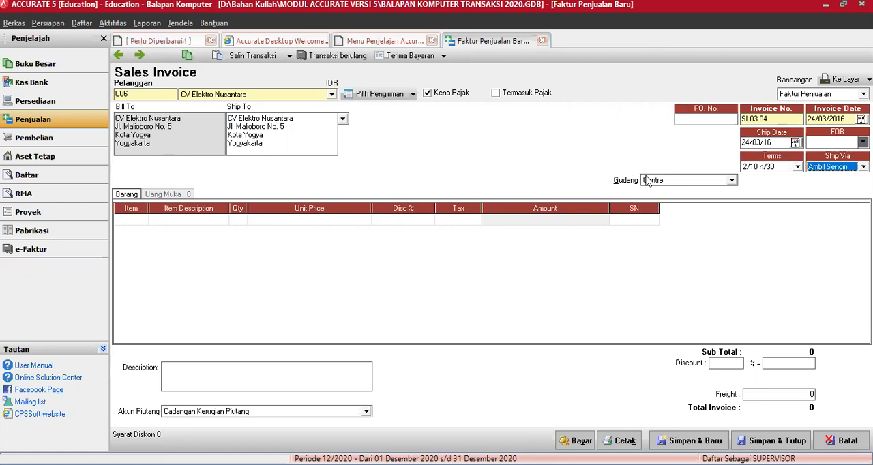
Add the item Accer 2252 (Notebook Accer 2252) to the first line of the CV Elektro Nusantara invoice
{"action": "left_click", "coordinate": [144, 220]}
{"action": "left_click", "coordinate": [143, 218]}
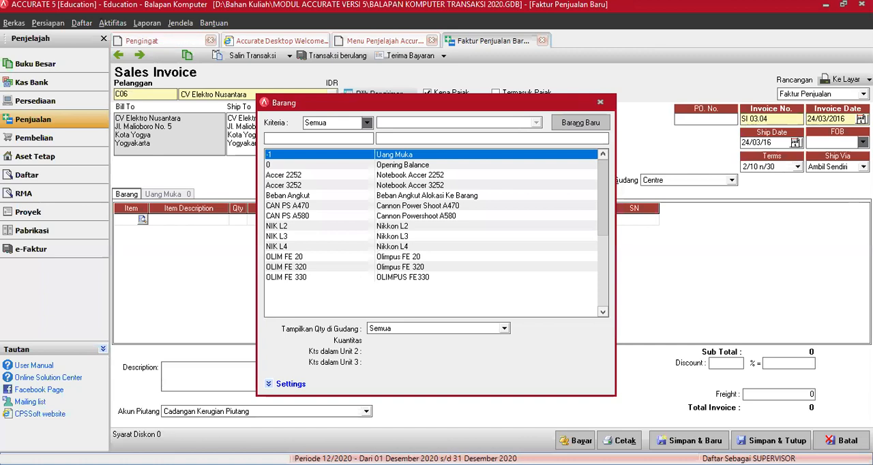
{"action": "left_click", "coordinate": [300, 176]}
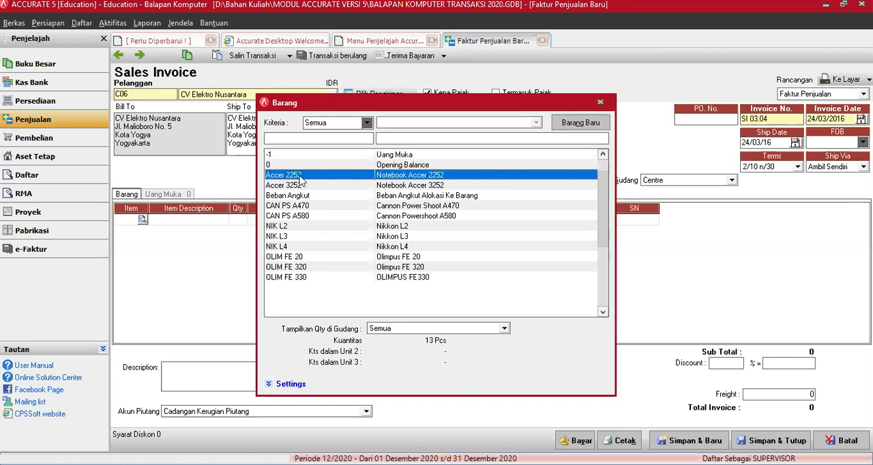
{"action": "double_click", "coordinate": [300, 176]}
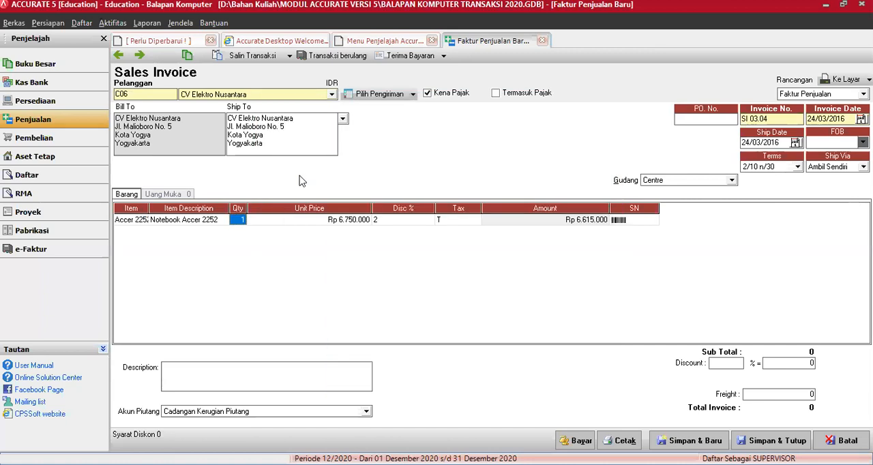
Set the Accer 2252 line's unit price to Rp 6.900.000 and discount to 2%, and try to commit it from the Centre warehouse
{"action": "key", "text": "Tab"}
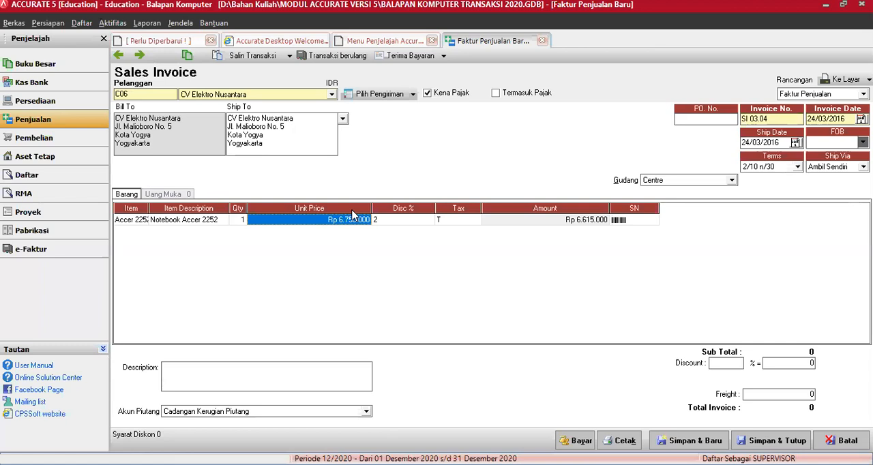
{"action": "type", "text": "6.900.000"}
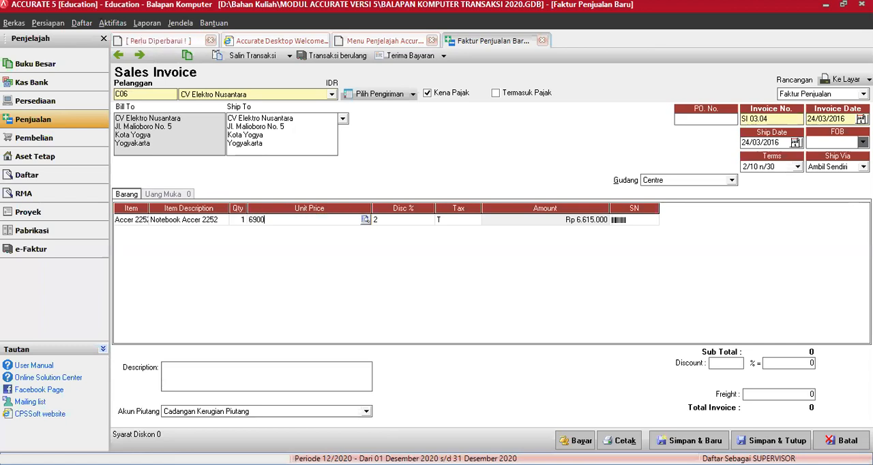
{"action": "key", "text": "Tab"}
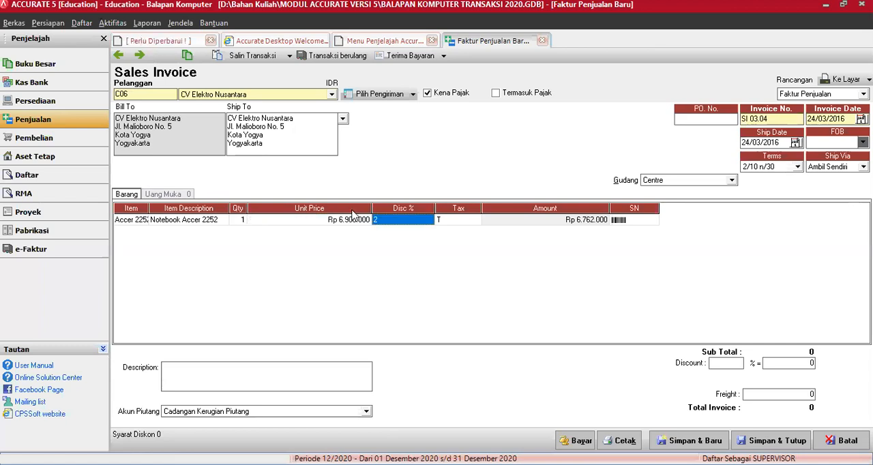
{"action": "type", "text": "2"}
{"action": "key", "text": "Tab"}
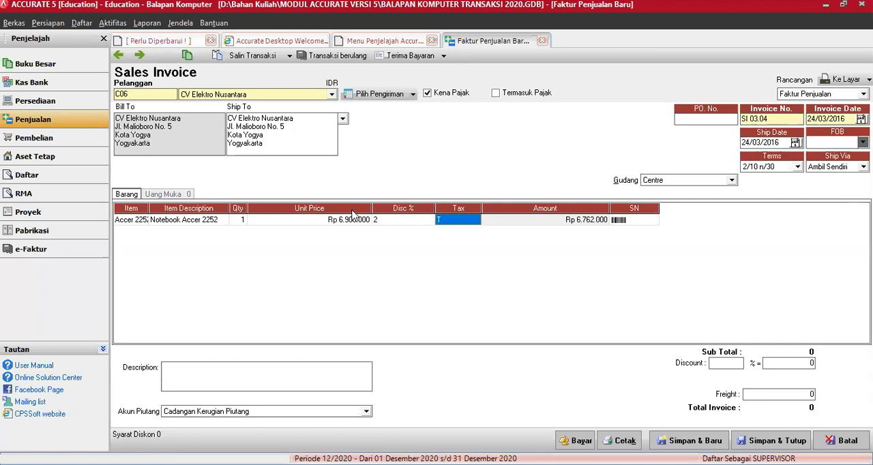
{"action": "key", "text": "Tab"}
{"action": "key", "text": "Tab"}
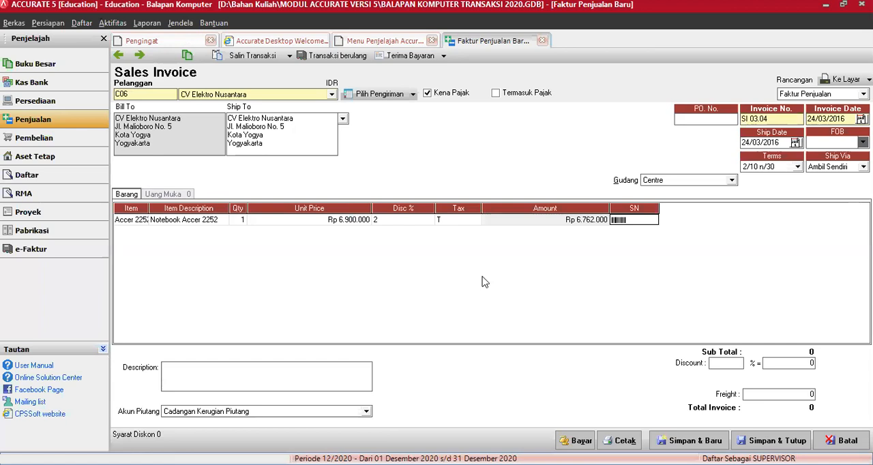
{"action": "key", "text": "Tab"}
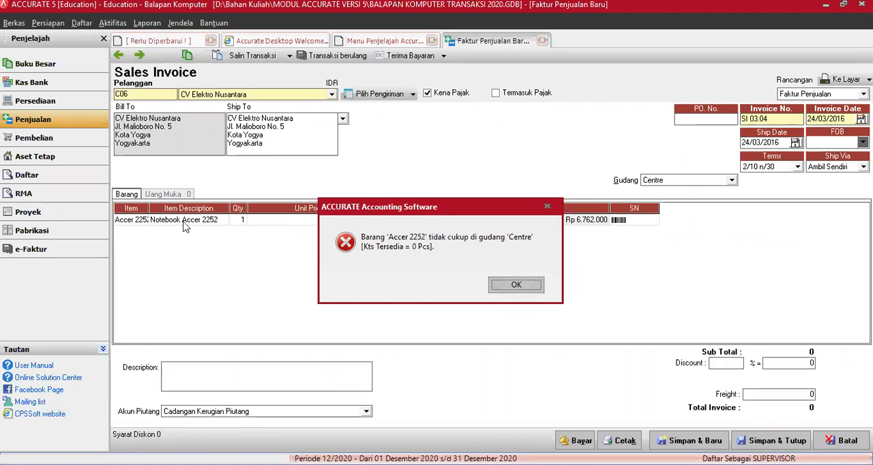
{"action": "left_click", "coordinate": [548, 208]}
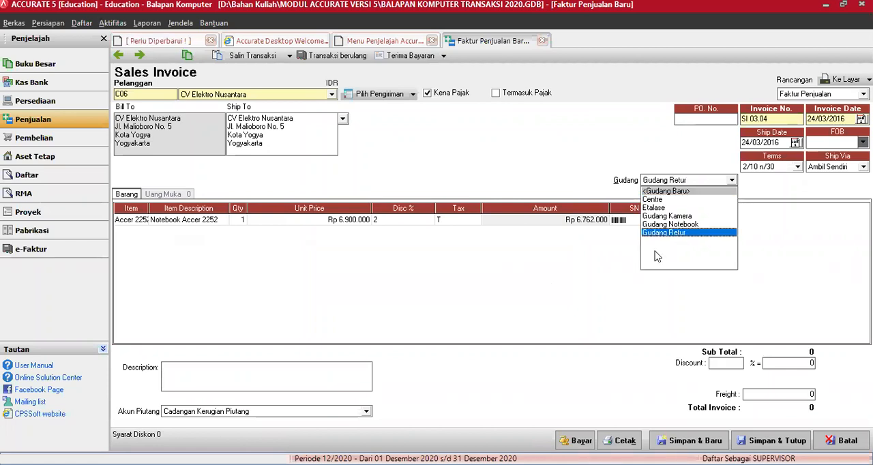
{"action": "left_click", "coordinate": [502, 300]}
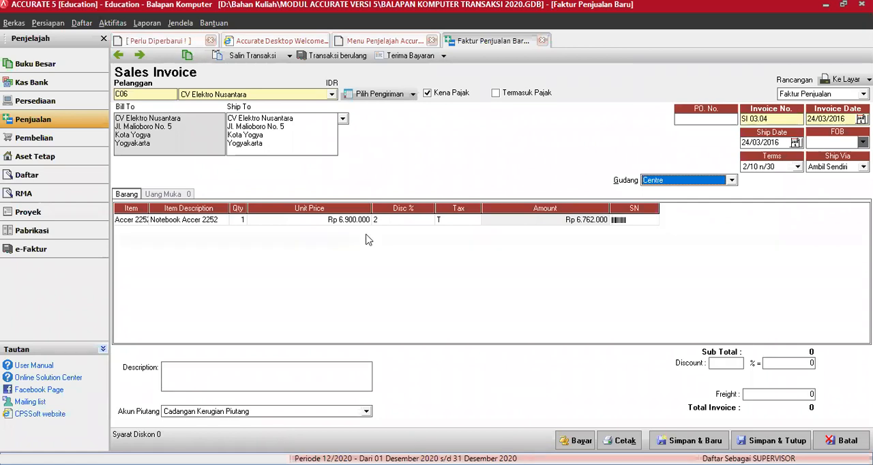
Enable "Kts. di gudang dapat < 0" in the feature preferences, save them, and return to the Accer 2252 line of the invoice
{"action": "left_click", "coordinate": [54, 28]}
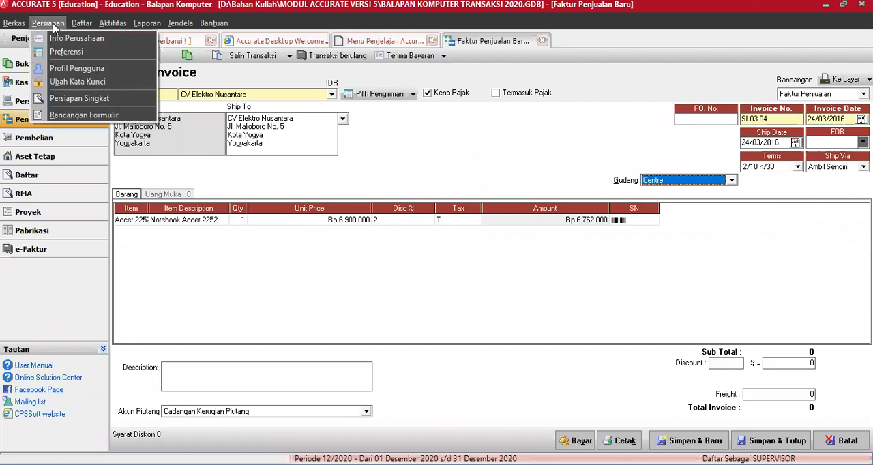
{"action": "left_click", "coordinate": [63, 53]}
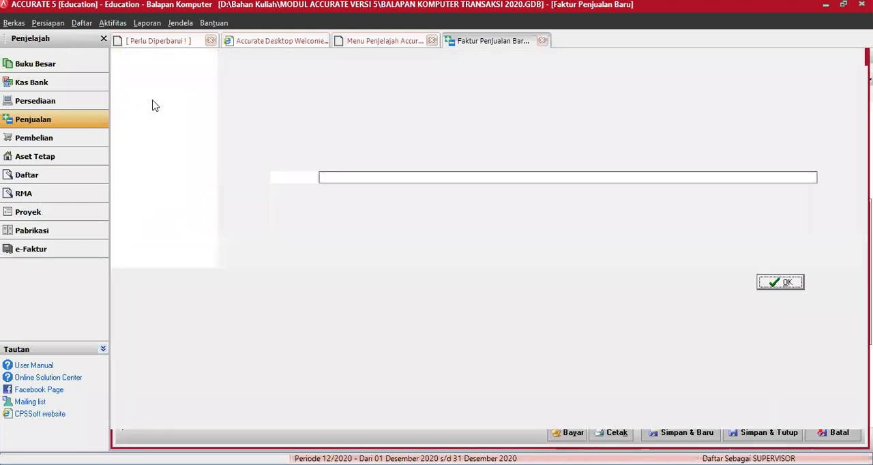
{"action": "left_click", "coordinate": [132, 69]}
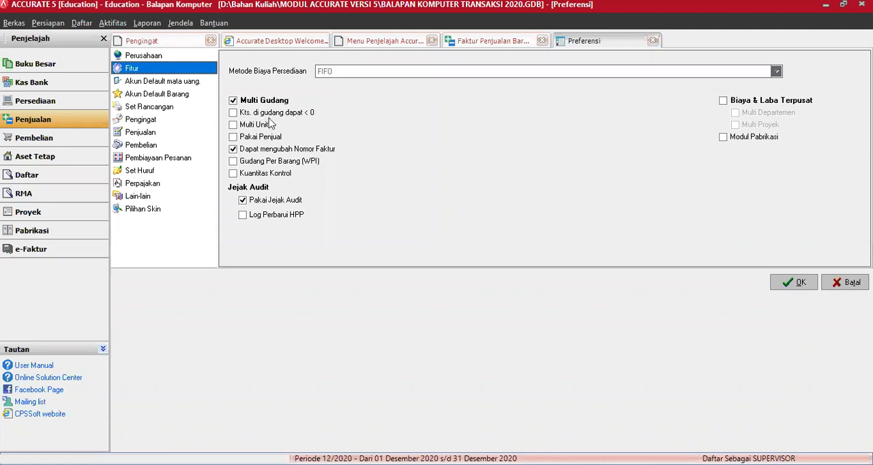
{"action": "left_click", "coordinate": [233, 113]}
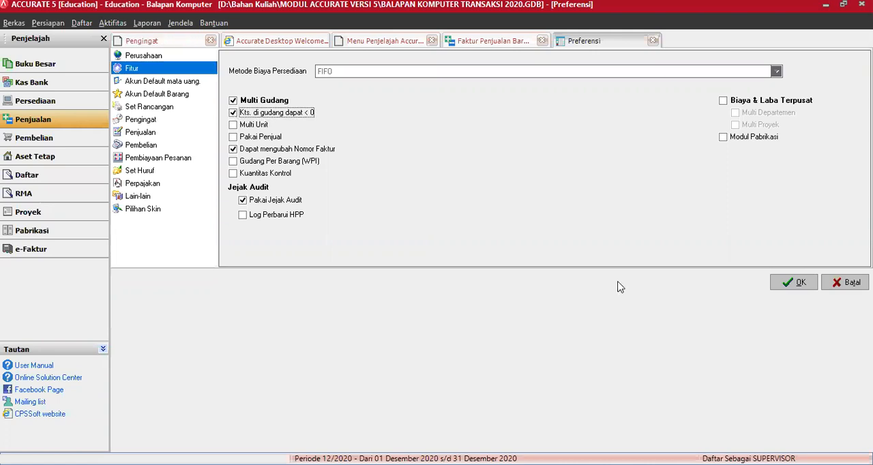
{"action": "left_click", "coordinate": [781, 285]}
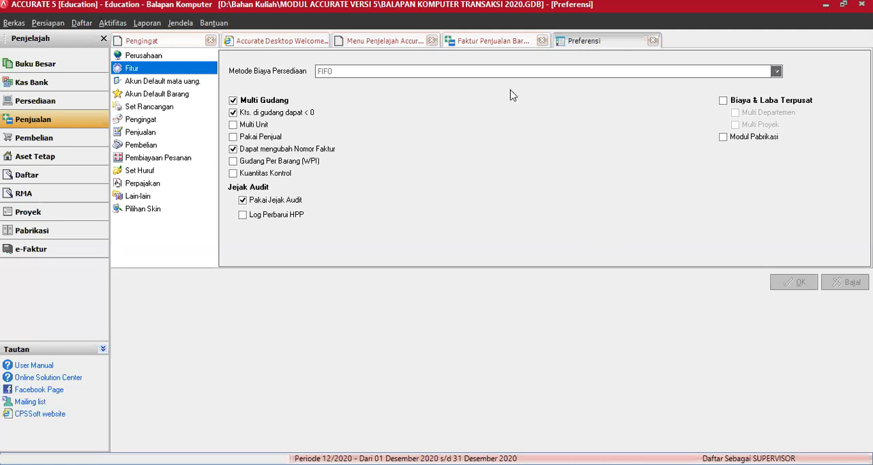
{"action": "left_click", "coordinate": [525, 43]}
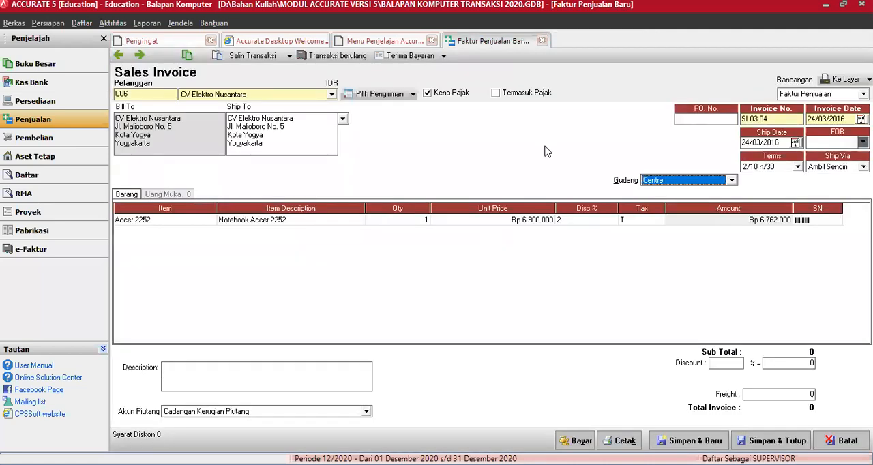
{"action": "left_click", "coordinate": [590, 222]}
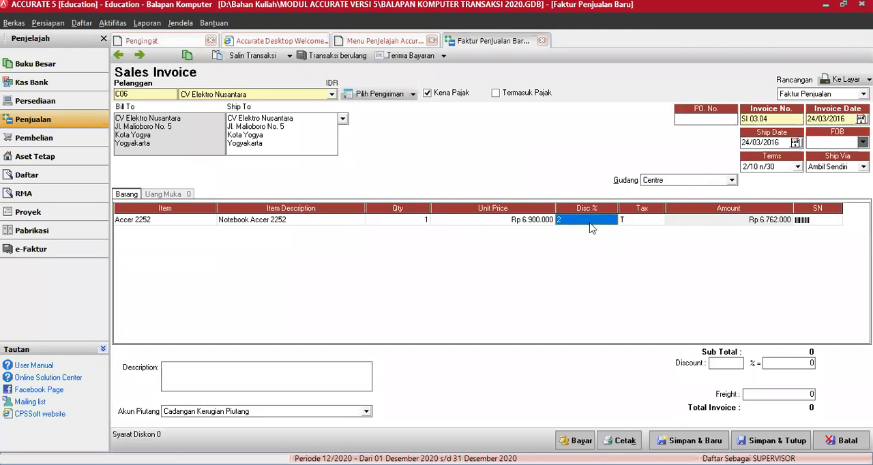
Commit the Accer 2252 line of the invoice, accepting the insufficient stock in the Centre warehouse
{"action": "key", "text": "Tab"}
{"action": "key", "text": "Tab"}
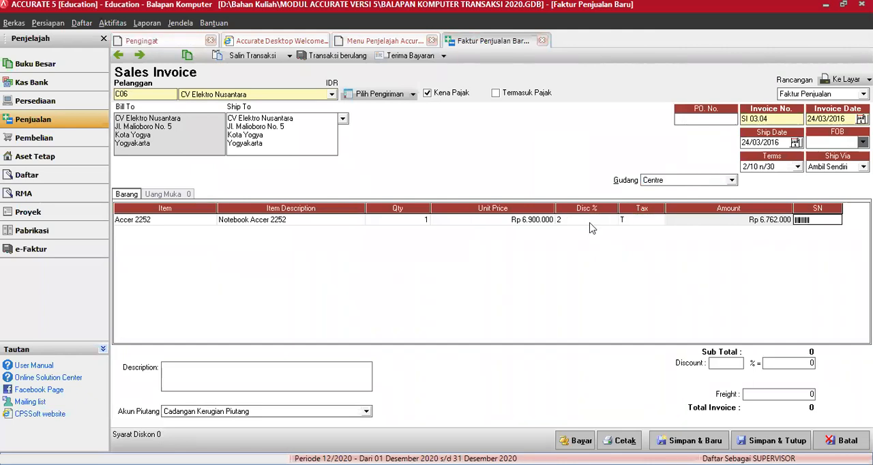
{"action": "key", "text": "Tab"}
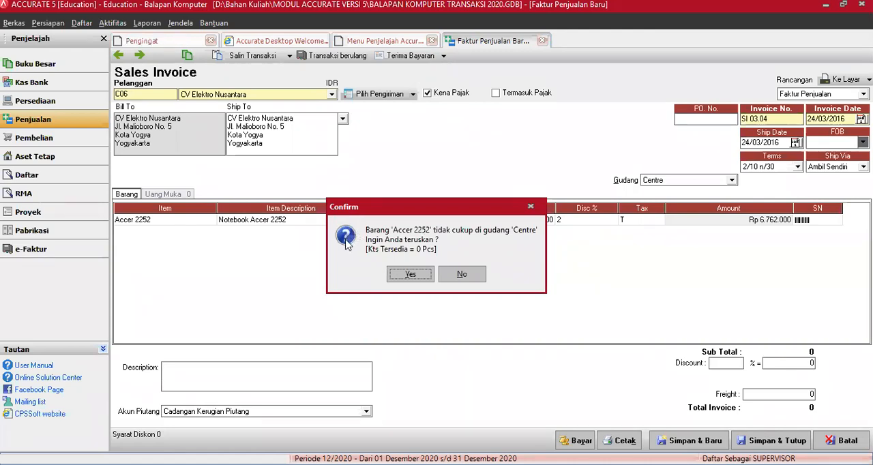
{"action": "left_click", "coordinate": [410, 275]}
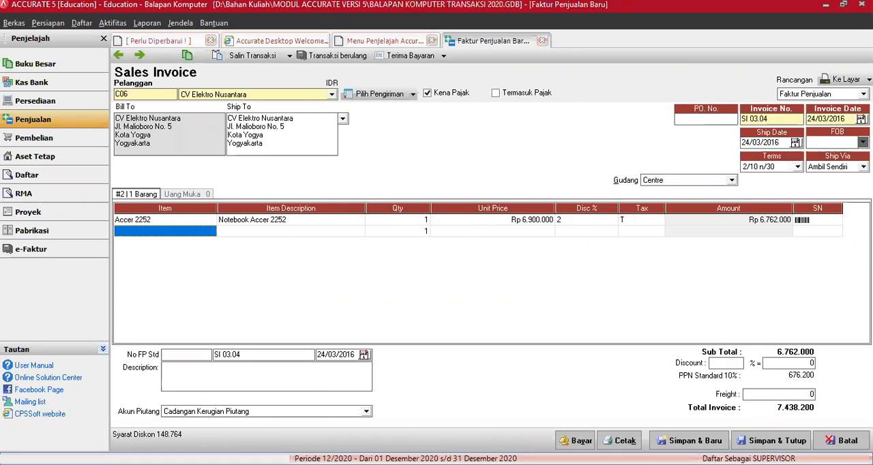
{"action": "left_click", "coordinate": [266, 376]}
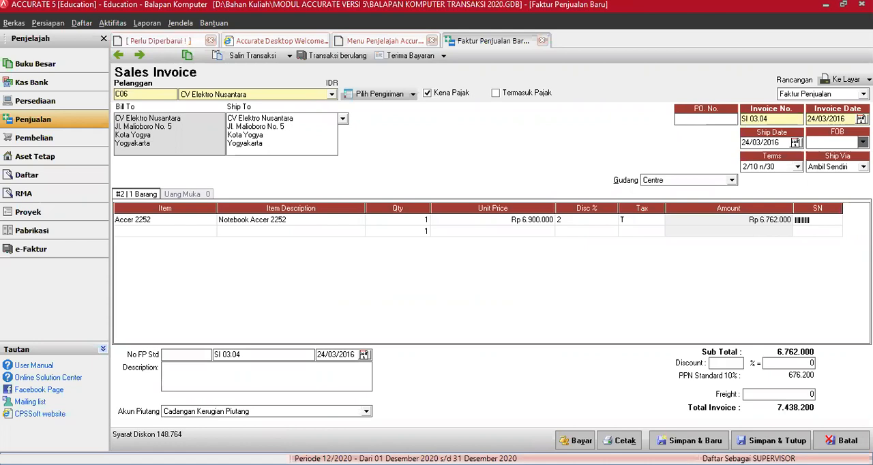
Add the item NIK L3 (Nikkon L3) to the second line of the CV Elektro Nusantara invoice
{"action": "left_click", "coordinate": [212, 233]}
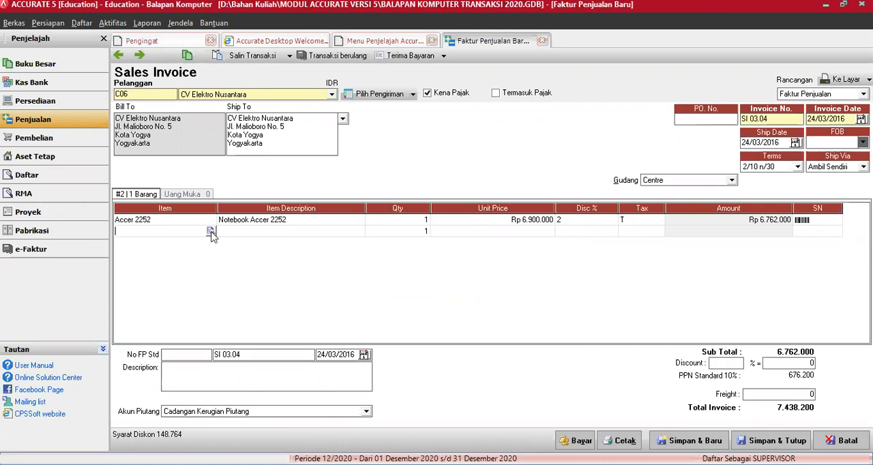
{"action": "left_click", "coordinate": [212, 231]}
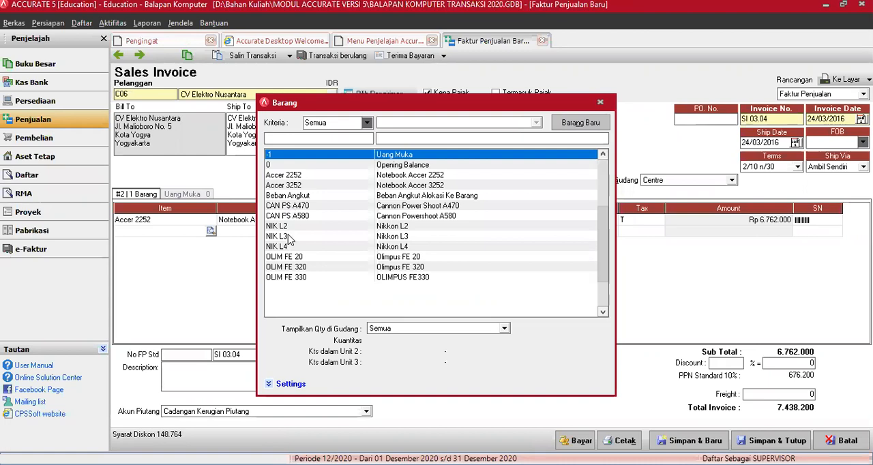
{"action": "double_click", "coordinate": [289, 236]}
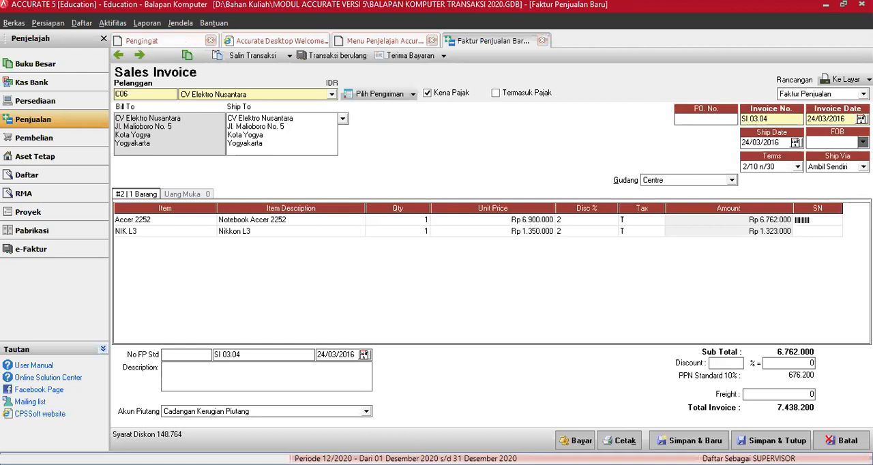
Set the NIK L3 line's unit price to Rp 1.650.000 and discount to 0, and commit it despite the insufficient Centre stock
{"action": "type", "text": "1.65"}
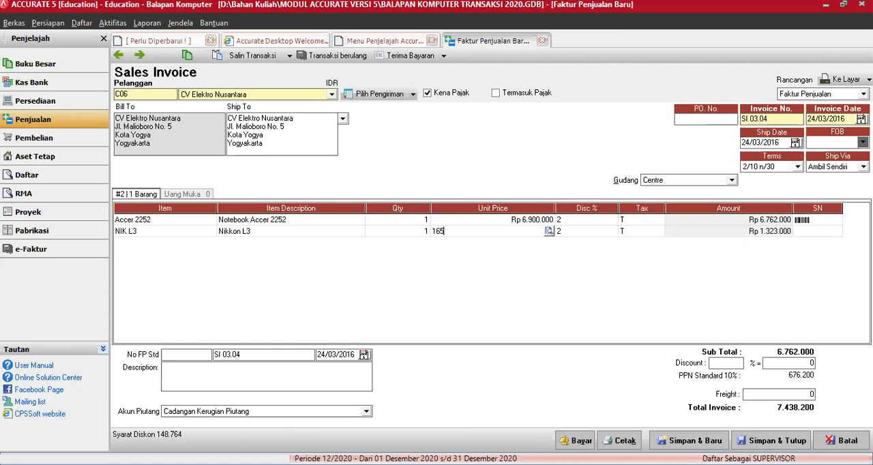
{"action": "type", "text": "0.000"}
{"action": "key", "text": "Tab"}
{"action": "type", "text": "0"}
{"action": "key", "text": "Tab"}
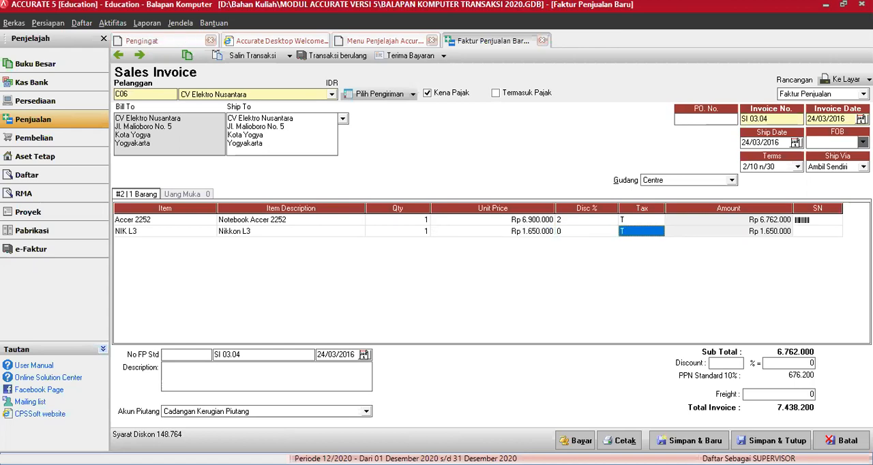
{"action": "key", "text": "Tab"}
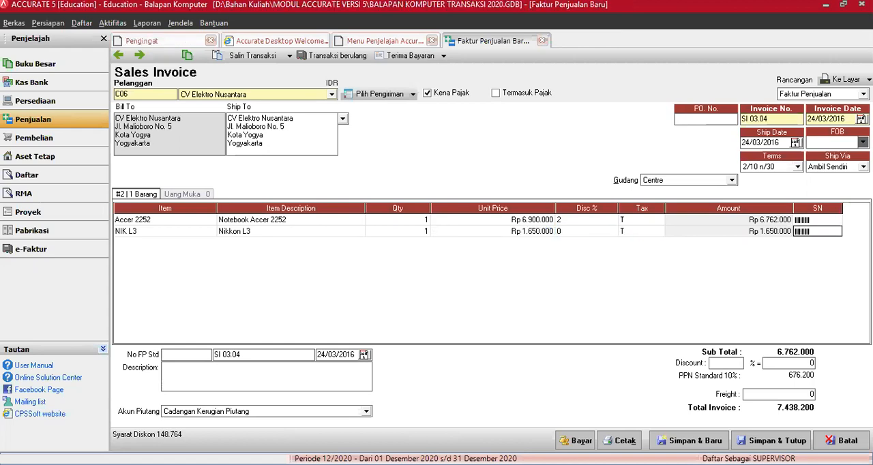
{"action": "key", "text": "Tab"}
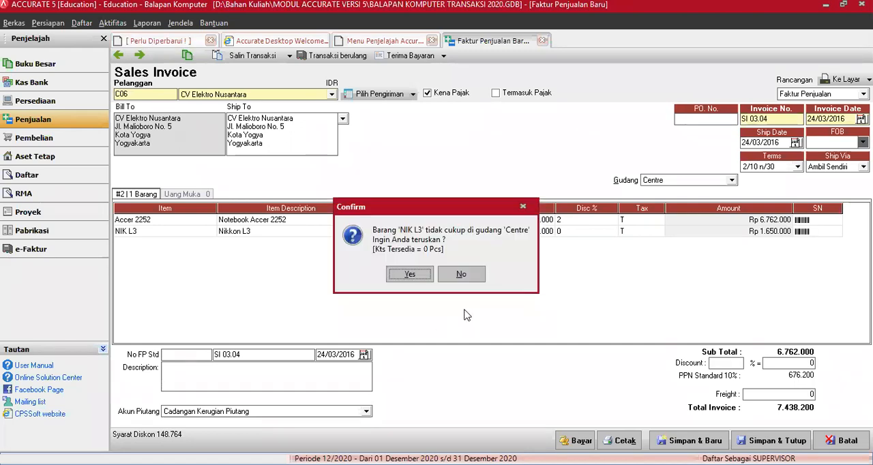
{"action": "left_click", "coordinate": [409, 275]}
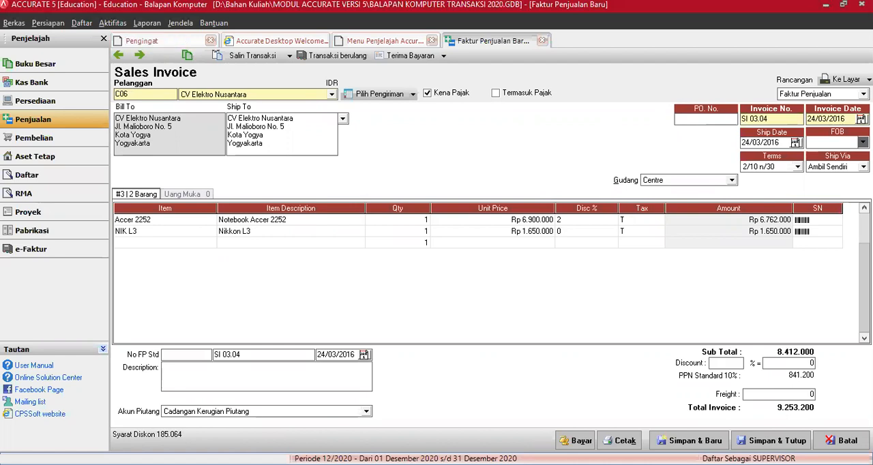
Set the invoice's freight charge to 30.000
{"action": "left_click", "coordinate": [165, 242]}
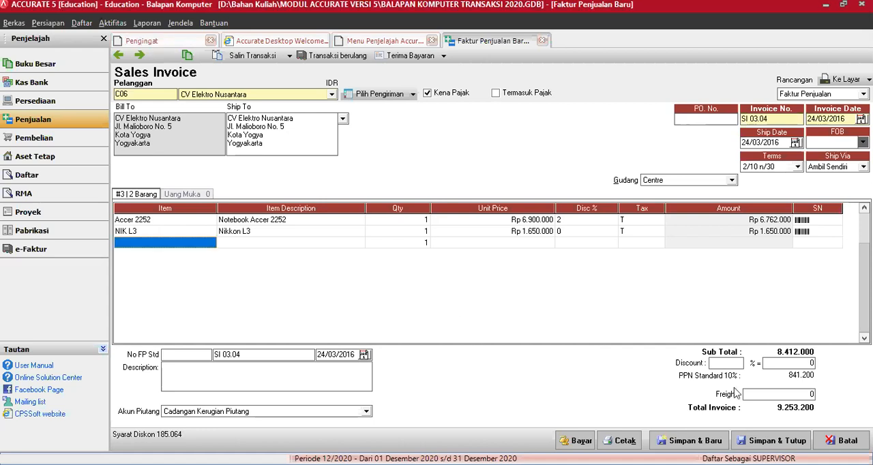
{"action": "left_click", "coordinate": [754, 393]}
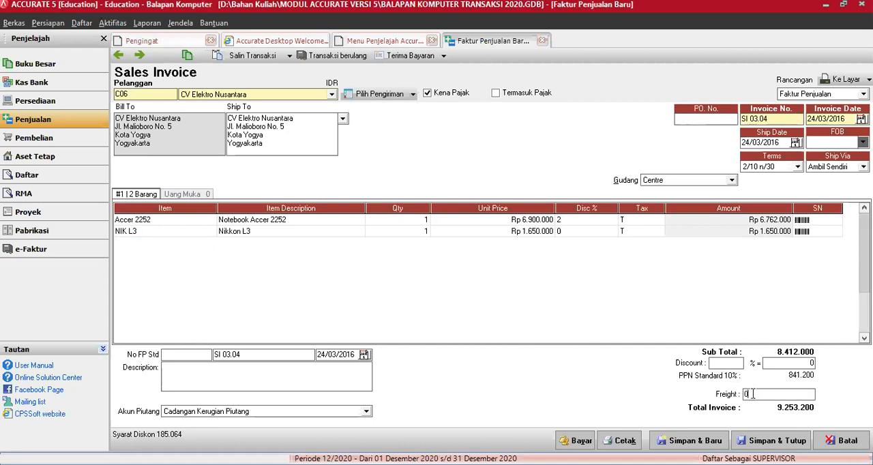
{"action": "type", "text": "30000"}
{"action": "key", "text": "Tab"}
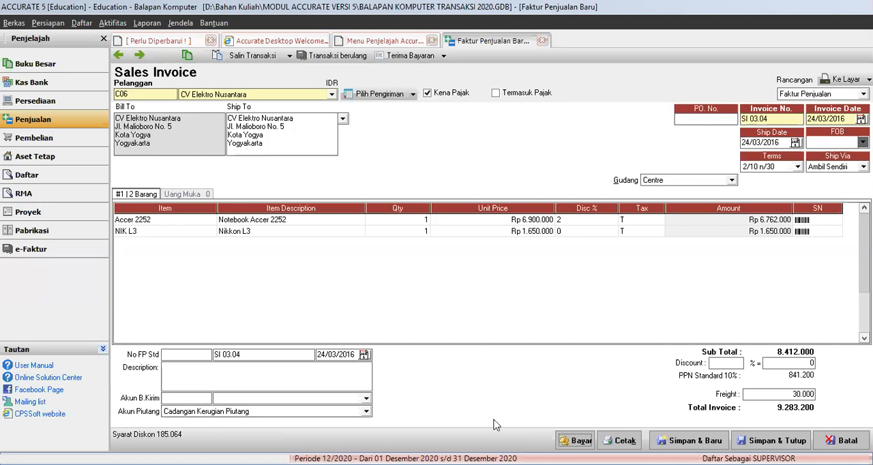
{"action": "left_click", "coordinate": [591, 408]}
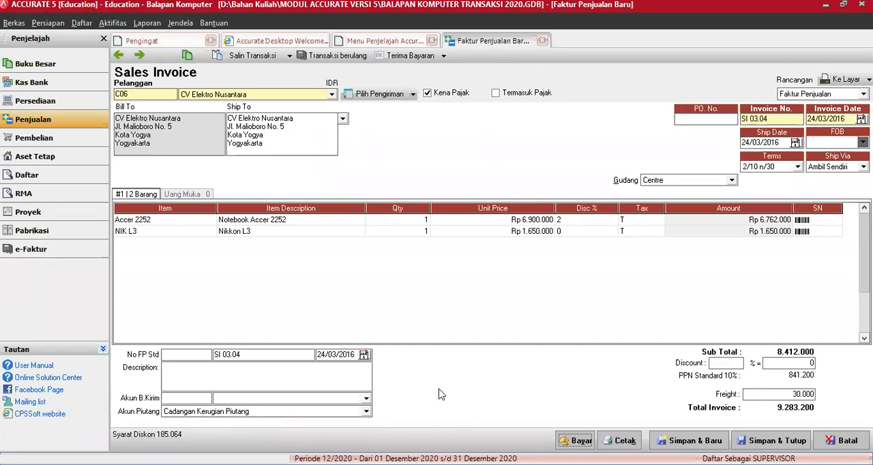
Set the invoice's freight account (Akun B.Kirim) to Pendapatan Jasa Angkut
{"action": "left_click", "coordinate": [366, 401]}
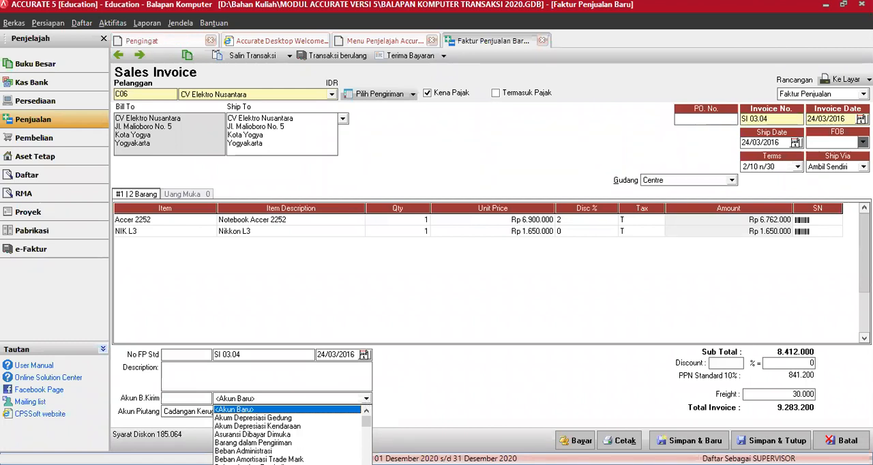
{"action": "left_click", "coordinate": [366, 400]}
{"action": "left_click", "coordinate": [367, 400]}
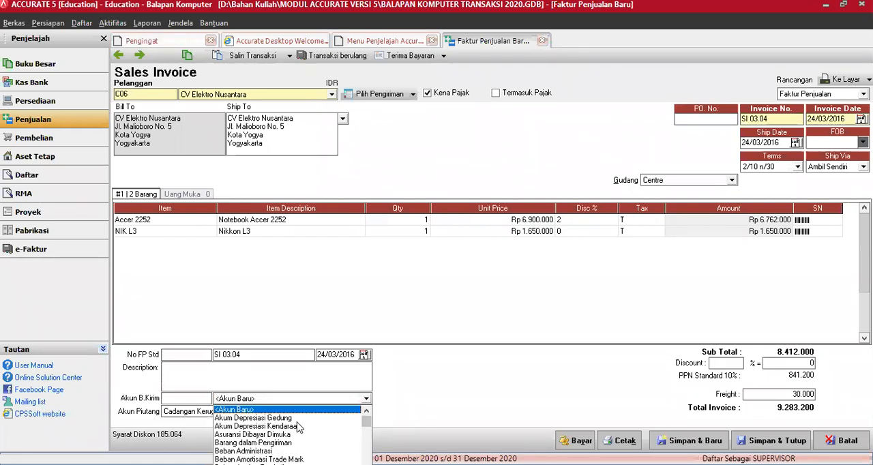
{"action": "key", "text": "Down"}
{"action": "scroll", "coordinate": [300, 427], "scroll_direction": "down", "scroll_amount": 6}
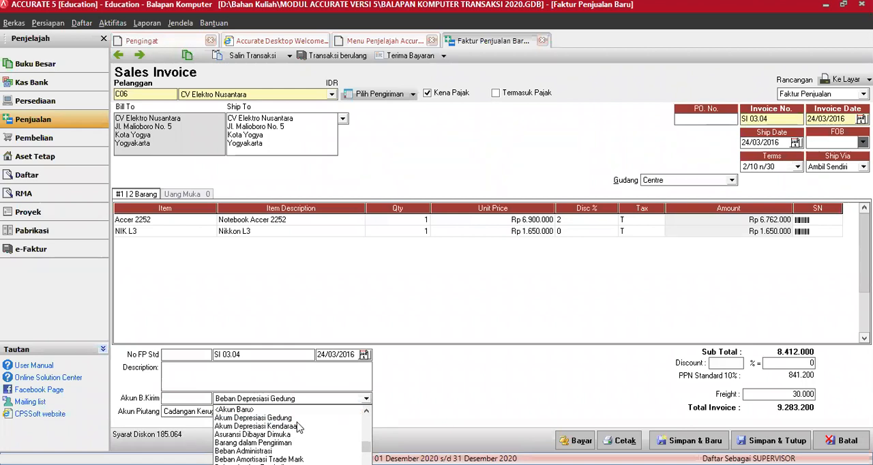
{"action": "scroll", "coordinate": [298, 427], "scroll_direction": "down", "scroll_amount": 8}
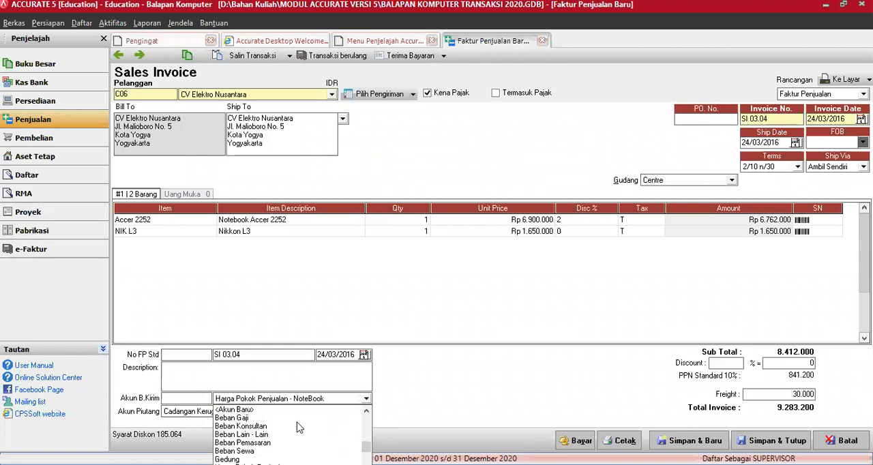
{"action": "scroll", "coordinate": [300, 428], "scroll_direction": "down", "scroll_amount": 8}
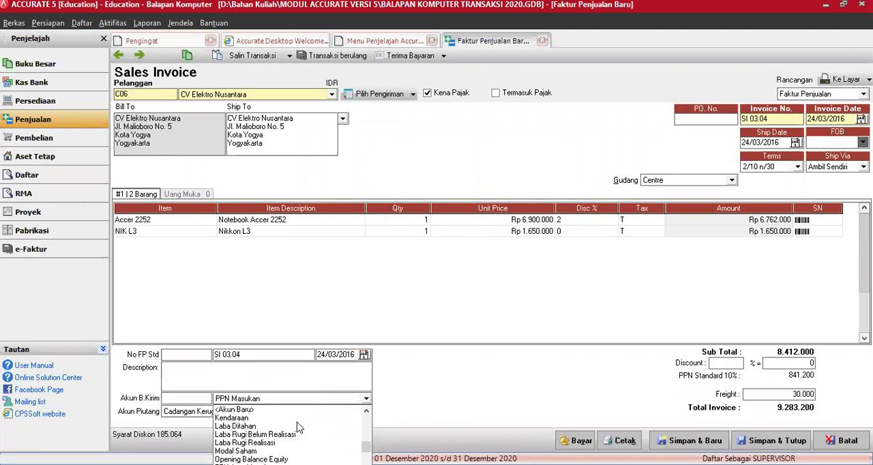
{"action": "scroll", "coordinate": [298, 427], "scroll_direction": "down", "scroll_amount": 1}
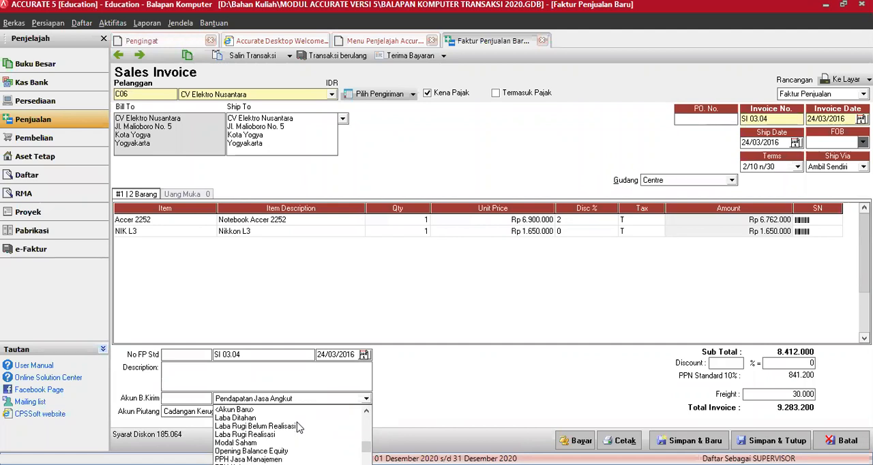
{"action": "key", "text": "Return"}
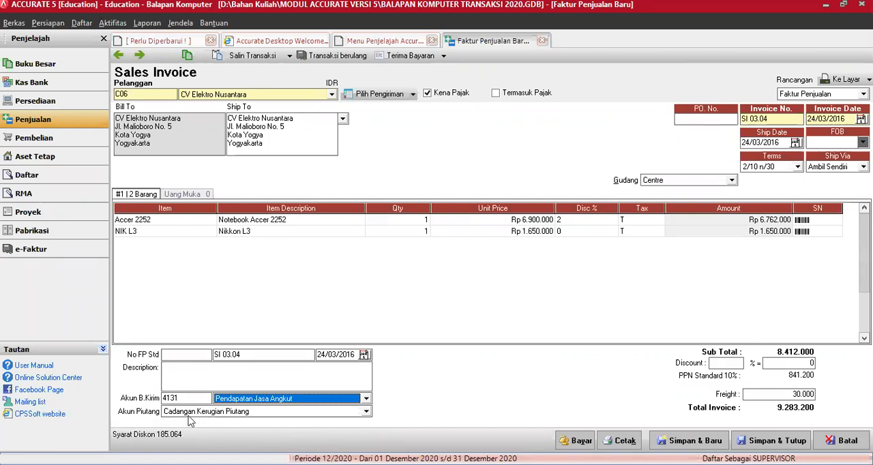
Set the invoice's receivable account (Akun Piutang) to Piutang Dagang Rupiah and save the invoice
{"action": "left_click", "coordinate": [367, 412]}
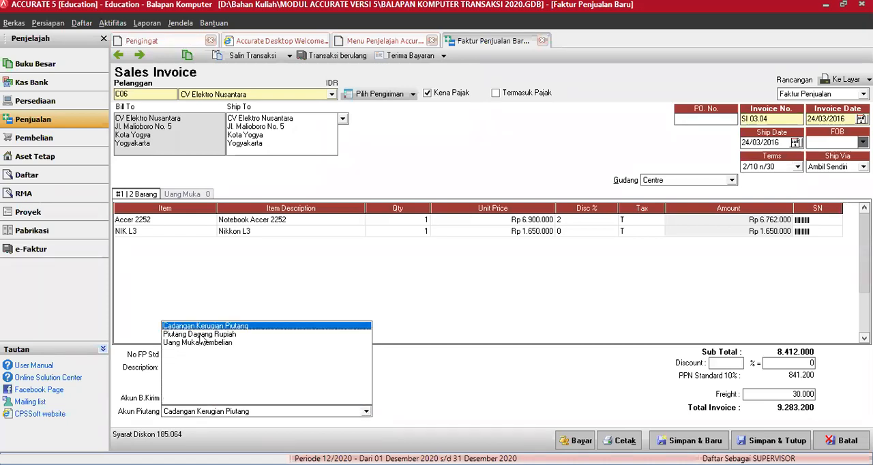
{"action": "left_click", "coordinate": [201, 335]}
{"action": "left_click", "coordinate": [775, 443]}
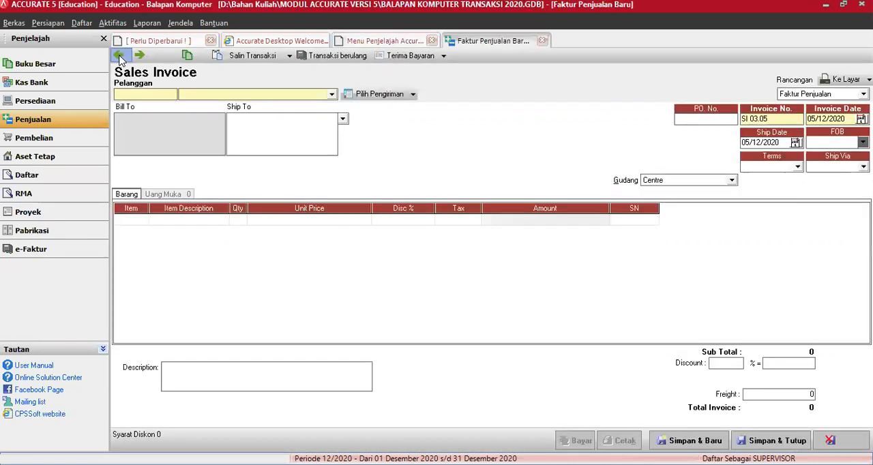
Go back to the Toko Cahaya sales invoice dated 23/03/2016 and set its receivable account to Piutang Dagang Rupiah
{"action": "left_click", "coordinate": [120, 56]}
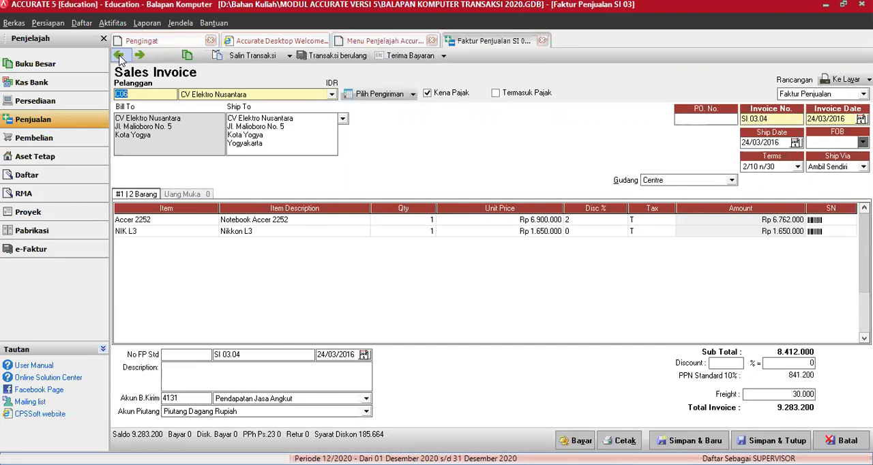
{"action": "left_click", "coordinate": [119, 56]}
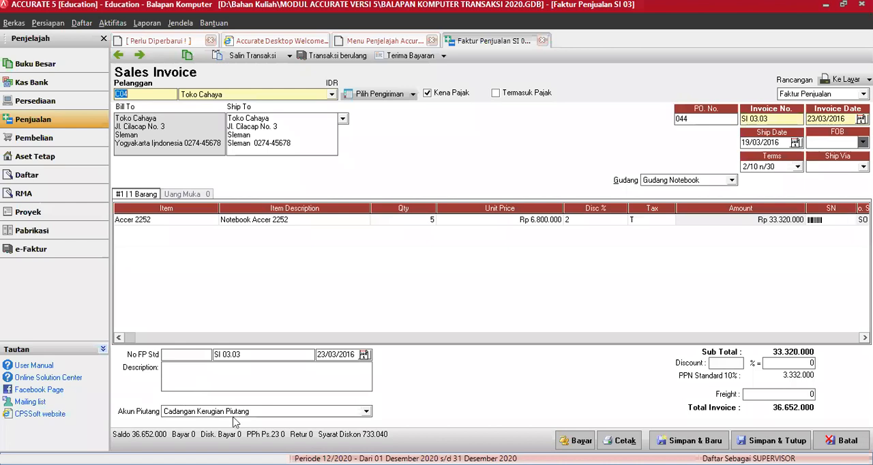
{"action": "left_click", "coordinate": [366, 411]}
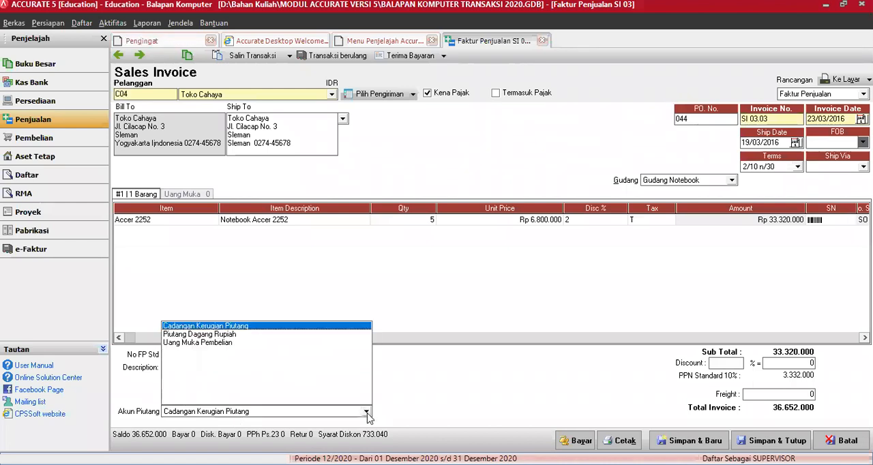
{"action": "left_click", "coordinate": [231, 335]}
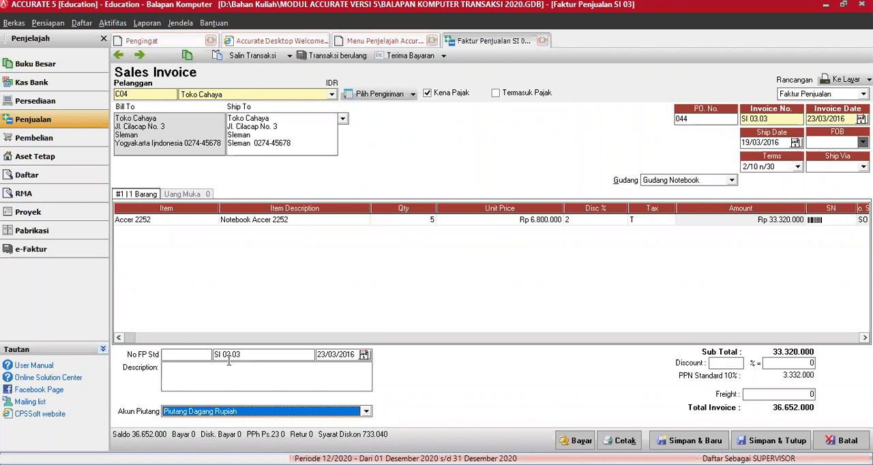
Go back to the Anggrek Komputer sales invoice dated 20/03/2016 and set its receivable account to Piutang Dagang Rupiah
{"action": "left_click", "coordinate": [117, 56]}
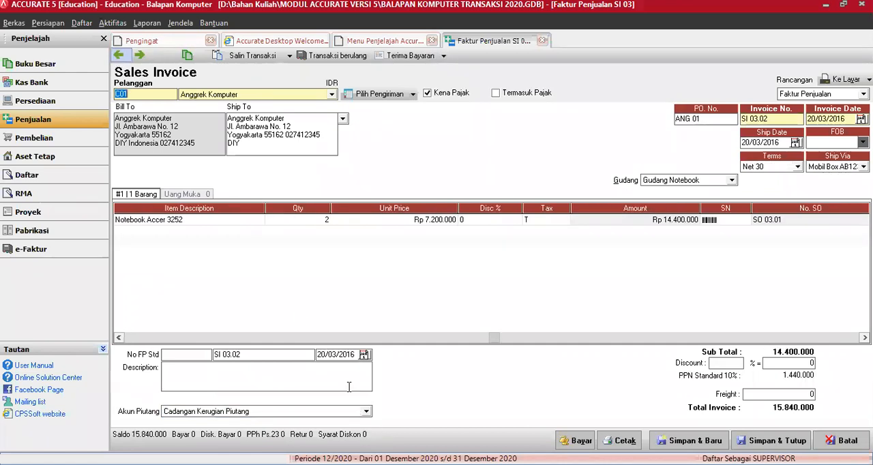
{"action": "left_click", "coordinate": [368, 412]}
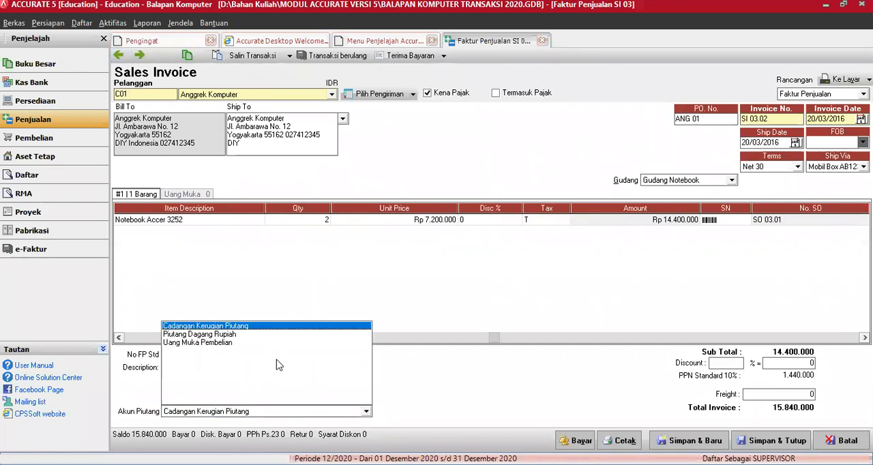
{"action": "left_click", "coordinate": [144, 132]}
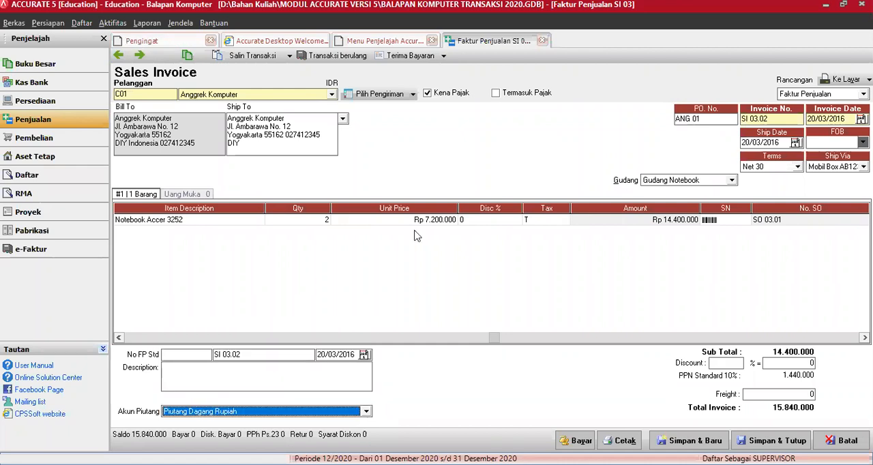
Go back to the paid Bougenville Elektrik down-payment invoice and open its transaction journal
{"action": "left_click", "coordinate": [120, 59]}
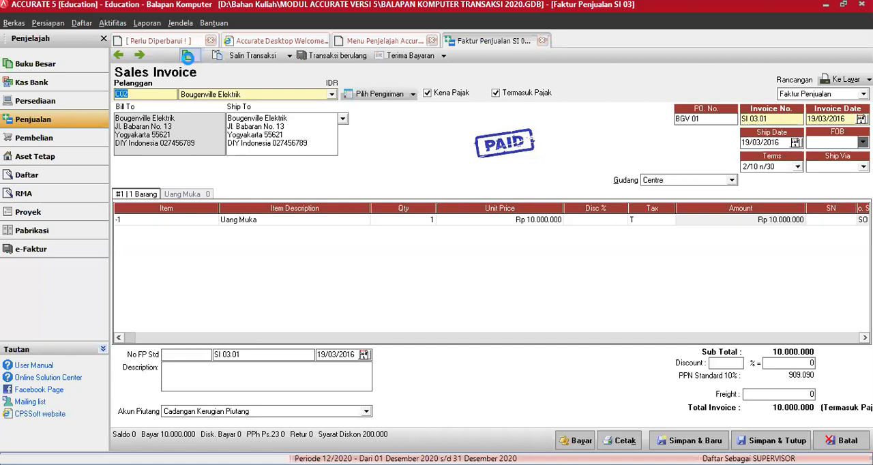
{"action": "left_click", "coordinate": [187, 56]}
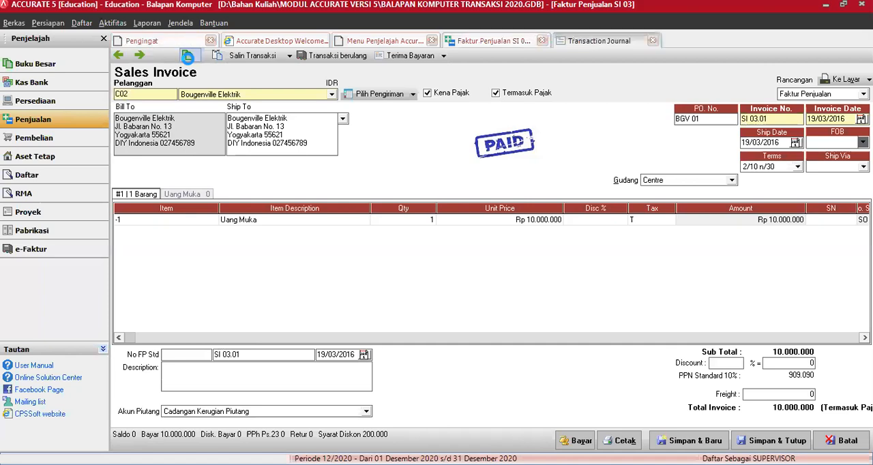
Examine the accounts in the Bougenville Elektrik down-payment invoice's transaction journal and return to the invoice
{"action": "left_click", "coordinate": [187, 56]}
{"action": "left_click", "coordinate": [372, 188]}
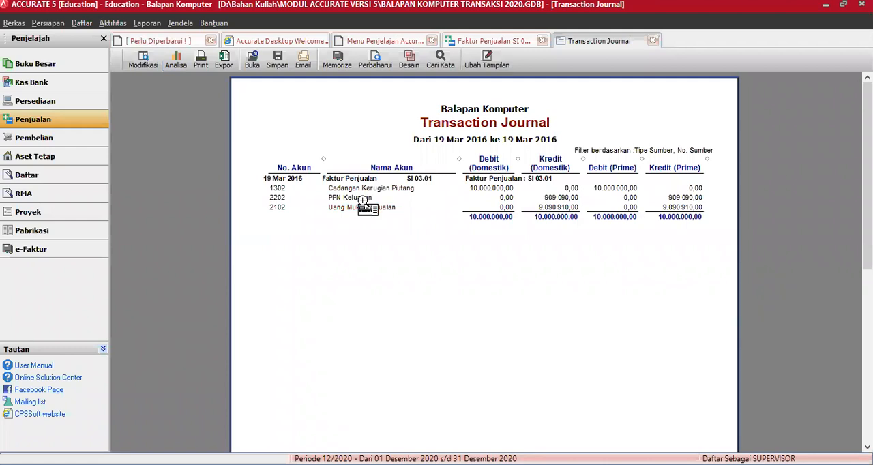
{"action": "left_click", "coordinate": [361, 207]}
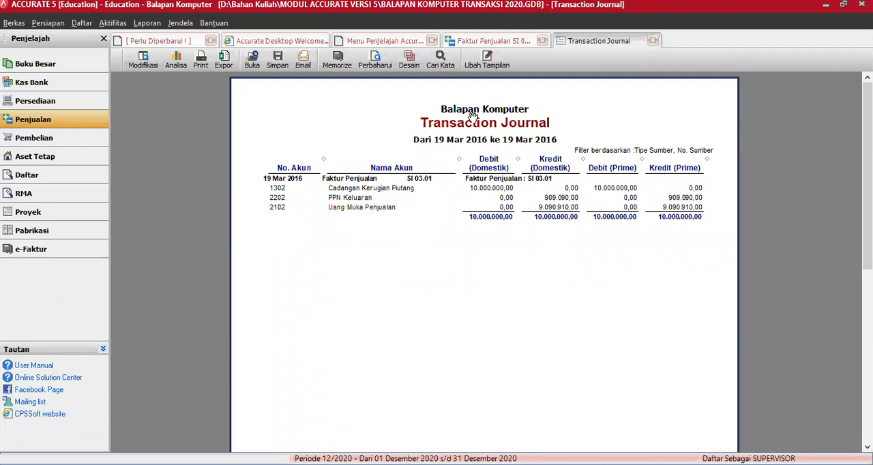
{"action": "left_click", "coordinate": [654, 43]}
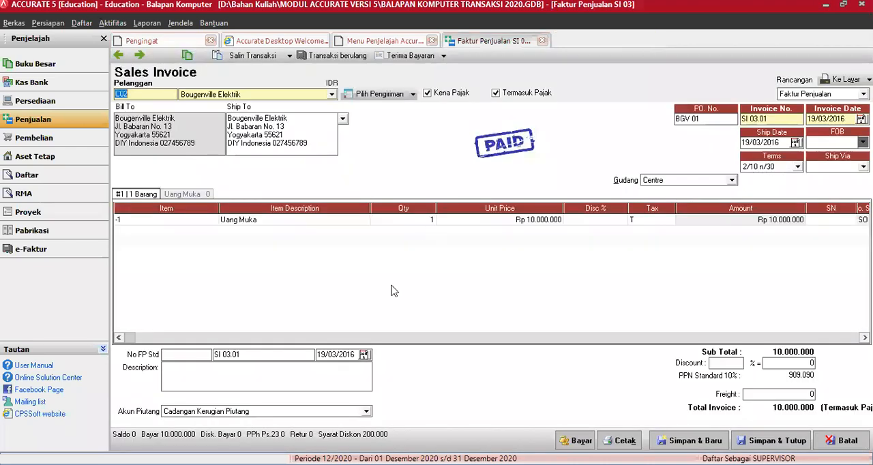
Set the receivable account to Piutang Dagang Rupiah on this down-payment invoice and on the 29/02/2016 opening-balance invoice, and close the sales invoice form
{"action": "left_click", "coordinate": [366, 411]}
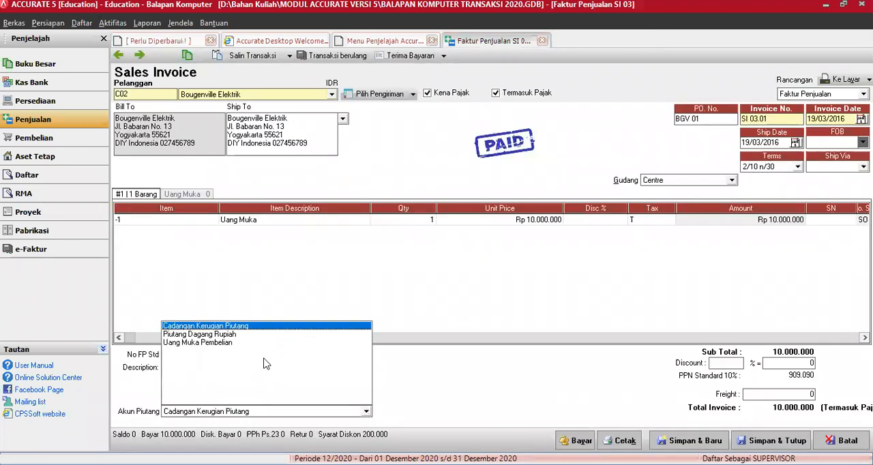
{"action": "left_click", "coordinate": [227, 335]}
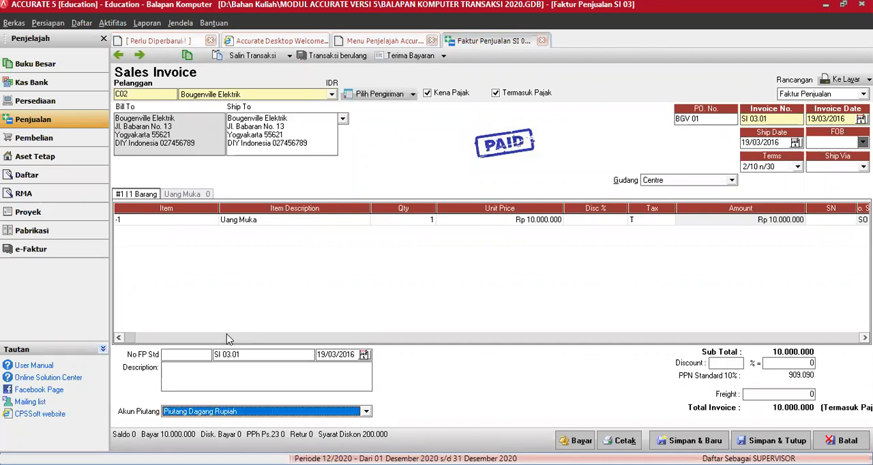
{"action": "left_click", "coordinate": [119, 56]}
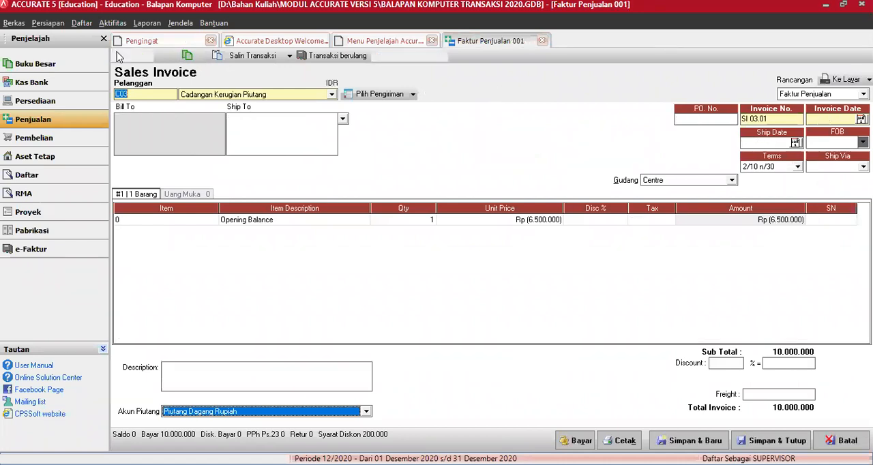
{"action": "left_click", "coordinate": [366, 413]}
{"action": "left_click", "coordinate": [235, 335]}
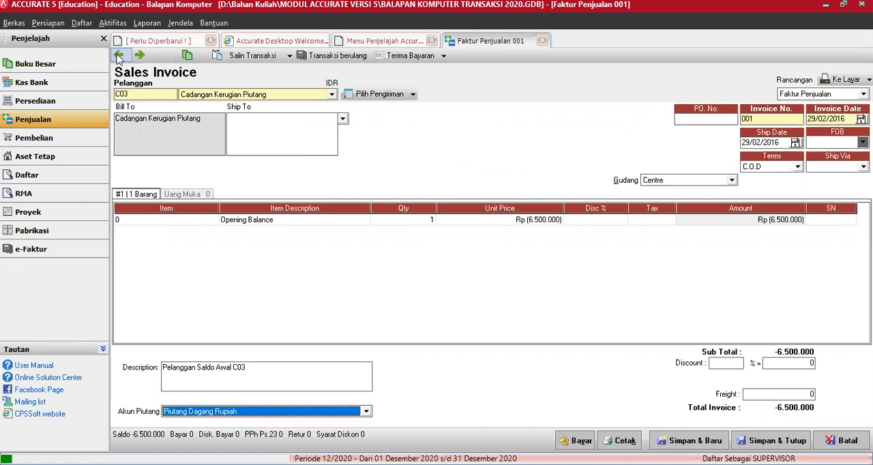
{"action": "left_click", "coordinate": [118, 55]}
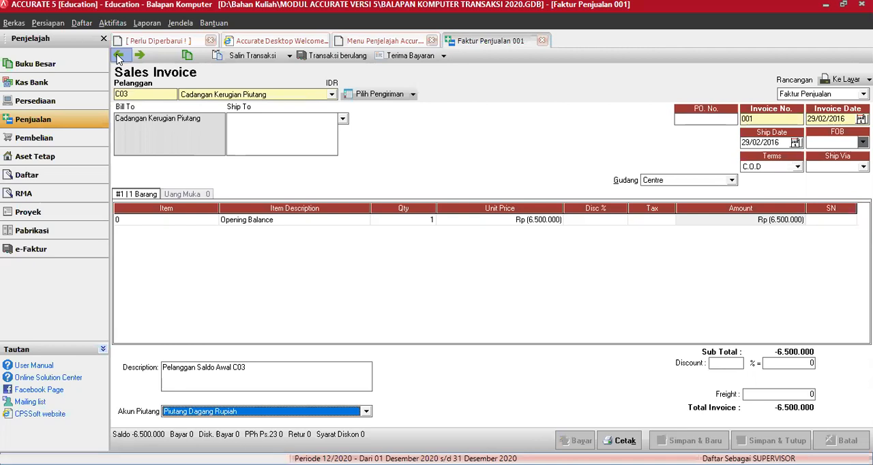
{"action": "left_click", "coordinate": [119, 56]}
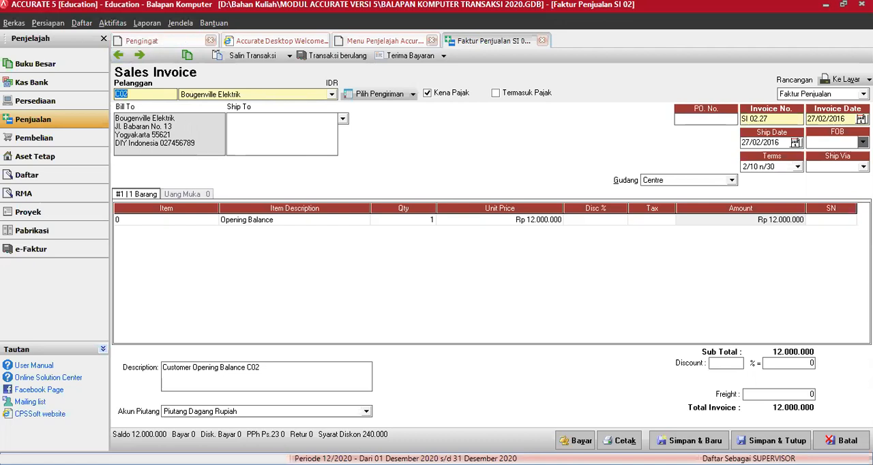
{"action": "key", "text": "Escape"}
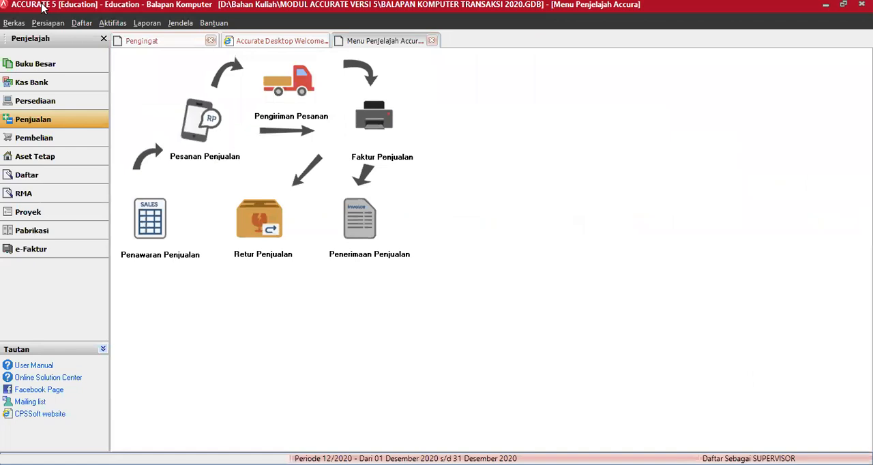
In the company preferences, set the default receivable account (Akun Piutang) for IDR to 1301 Piutang Dagang Rupiah and confirm
{"action": "left_click", "coordinate": [47, 22]}
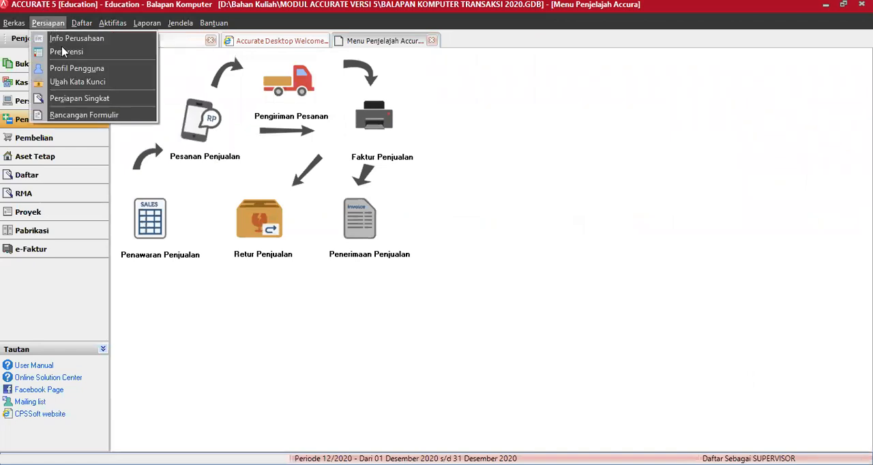
{"action": "left_click", "coordinate": [63, 51]}
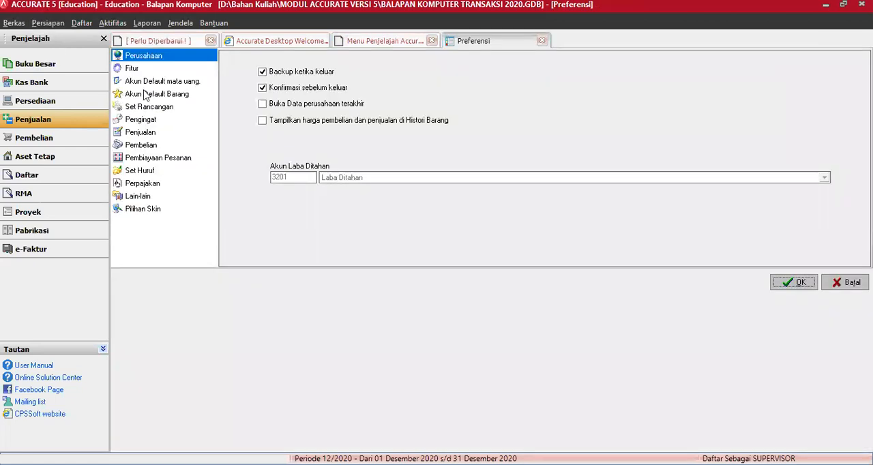
{"action": "left_click", "coordinate": [149, 133]}
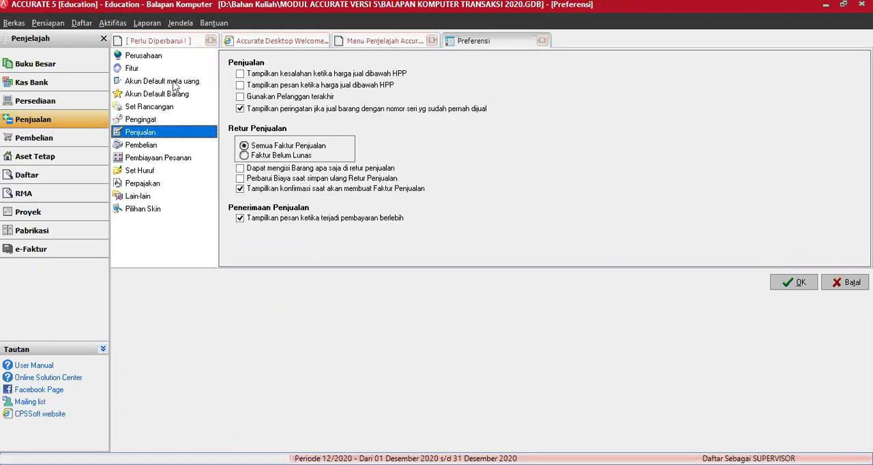
{"action": "left_click", "coordinate": [174, 83]}
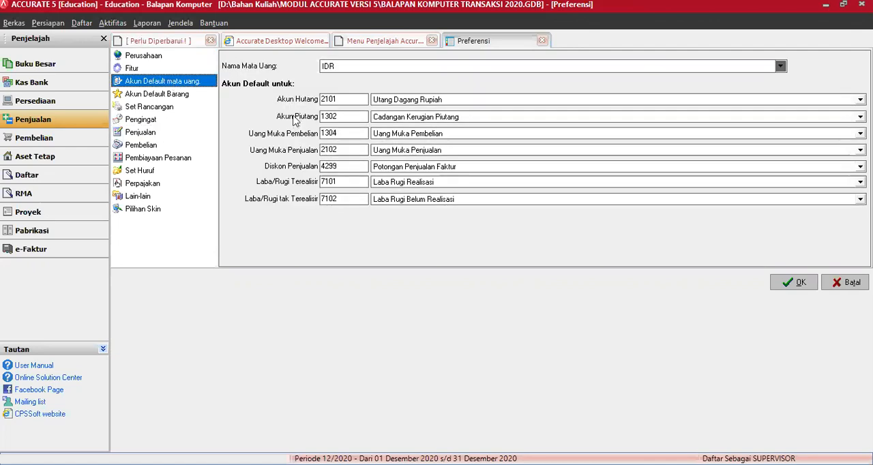
{"action": "key", "text": "BackSpace"}
{"action": "type", "text": "1"}
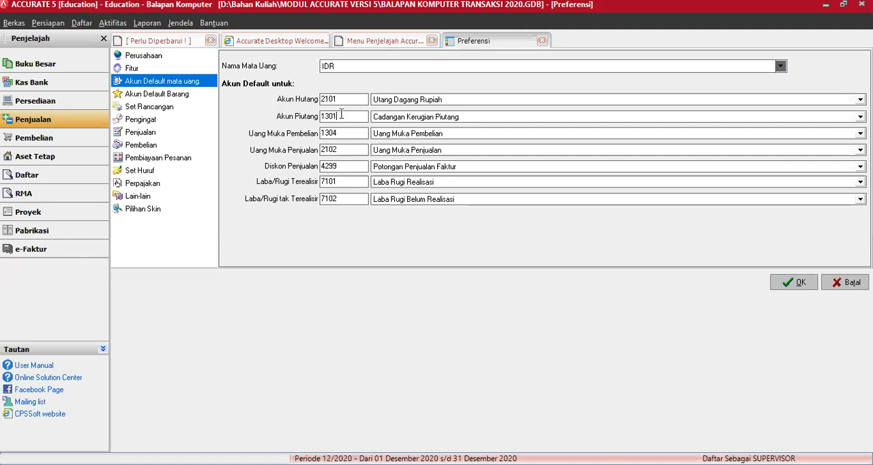
{"action": "key", "text": "Tab"}
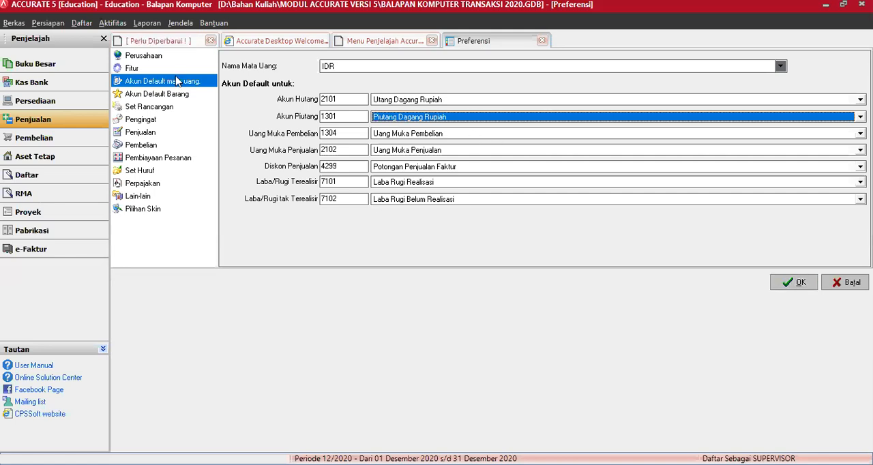
{"action": "left_click", "coordinate": [797, 284]}
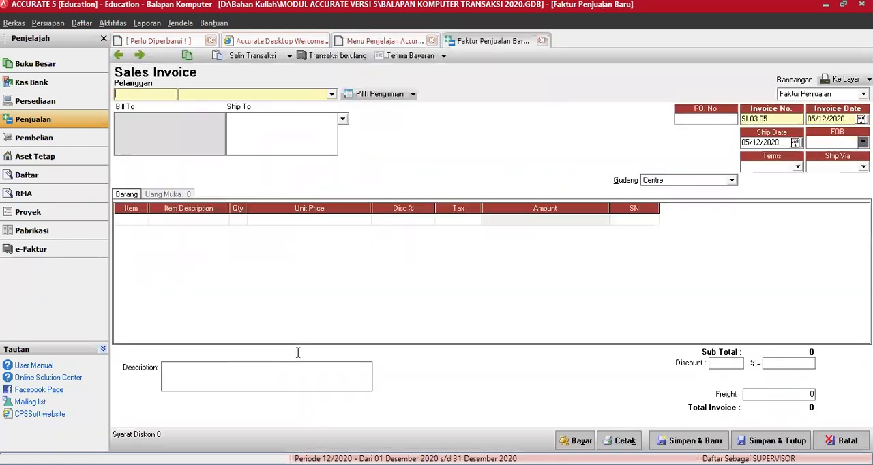
Choose CV Elektro Nusantara on a new sales invoice to check its default receivable account, and discard the invoice without saving
{"action": "left_click", "coordinate": [332, 95]}
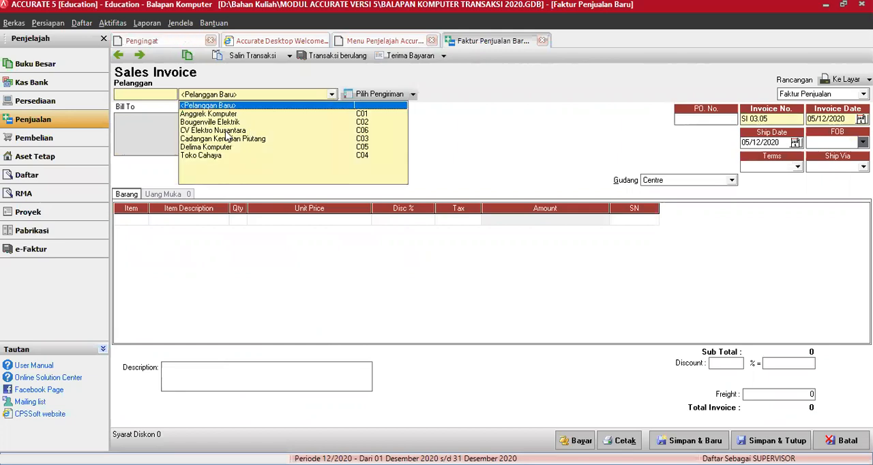
{"action": "left_click", "coordinate": [227, 131]}
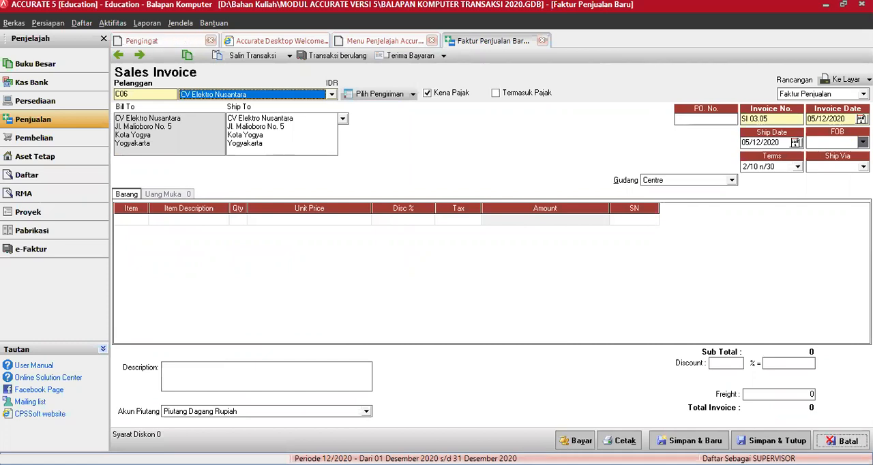
{"action": "key", "text": "Escape"}
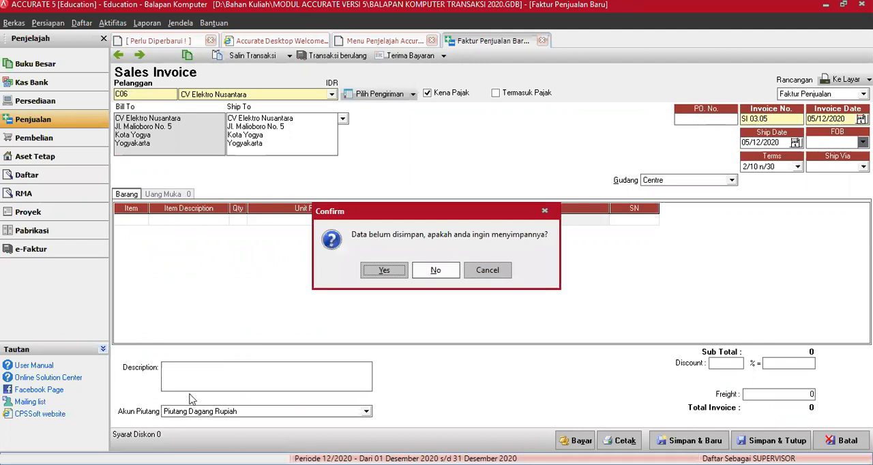
{"action": "key", "text": "n"}
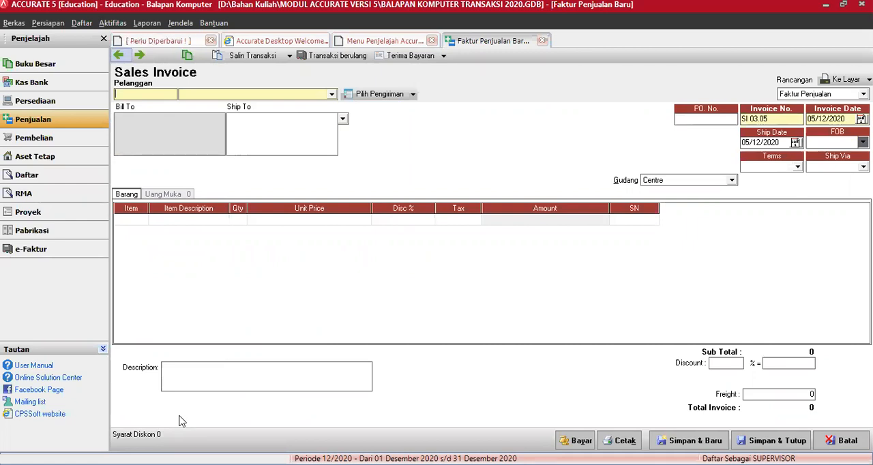
Go back through the saved sales invoices to the 29/02/2016 opening balance, checking the receivable account on each
{"action": "left_click", "coordinate": [119, 55]}
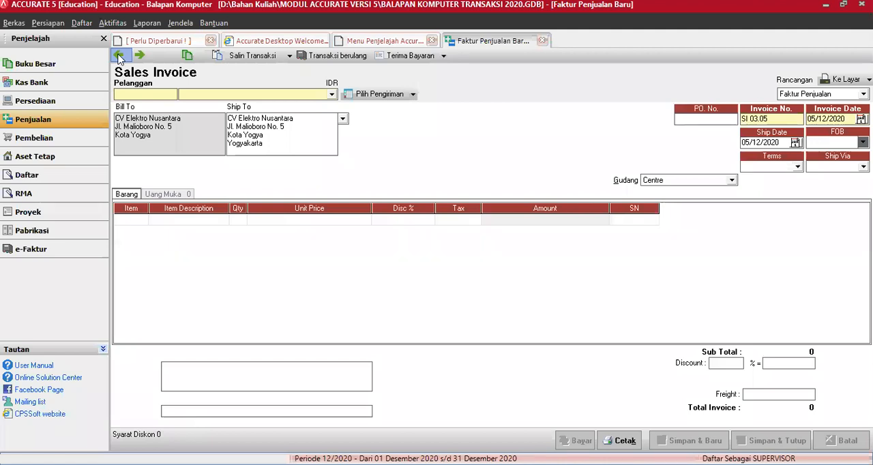
{"action": "left_click", "coordinate": [119, 56]}
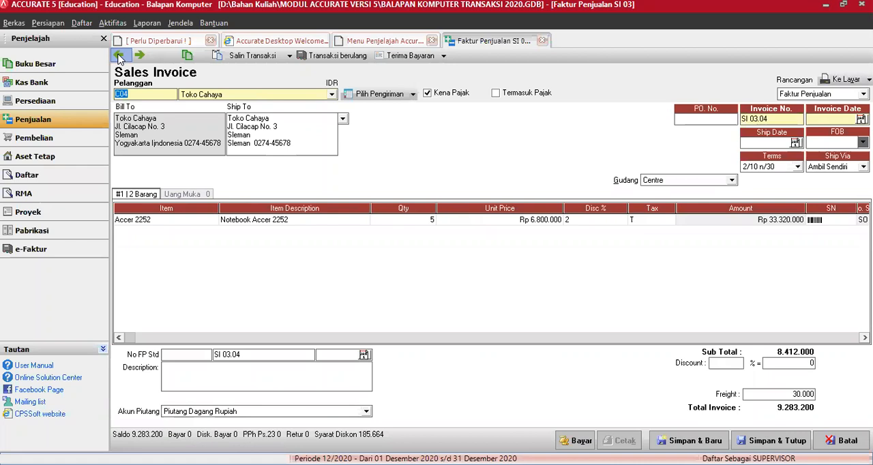
{"action": "left_click", "coordinate": [119, 56]}
{"action": "left_click", "coordinate": [119, 55]}
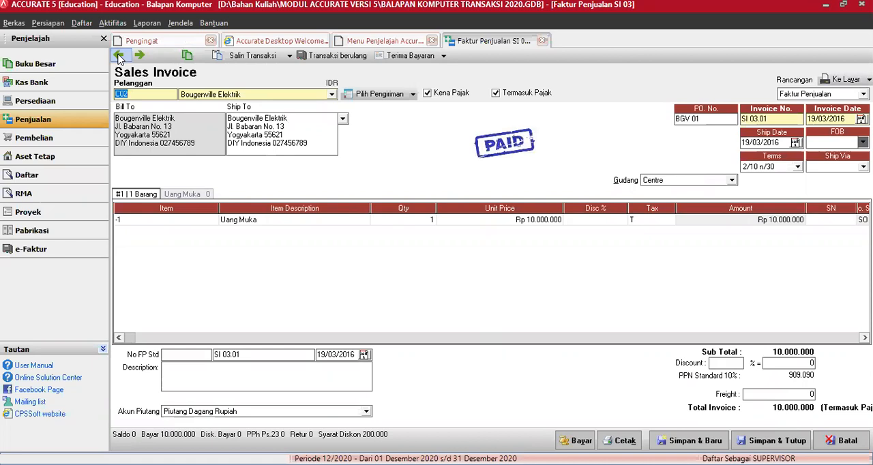
{"action": "left_click", "coordinate": [116, 60]}
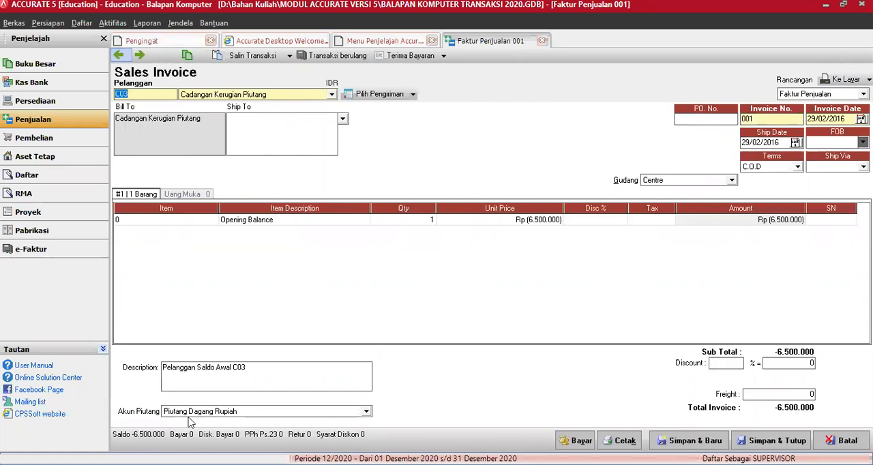
View the transaction journal of the paid Bougenville Elektrik down-payment invoice, and close the journal and the invoice
{"action": "left_click", "coordinate": [139, 59]}
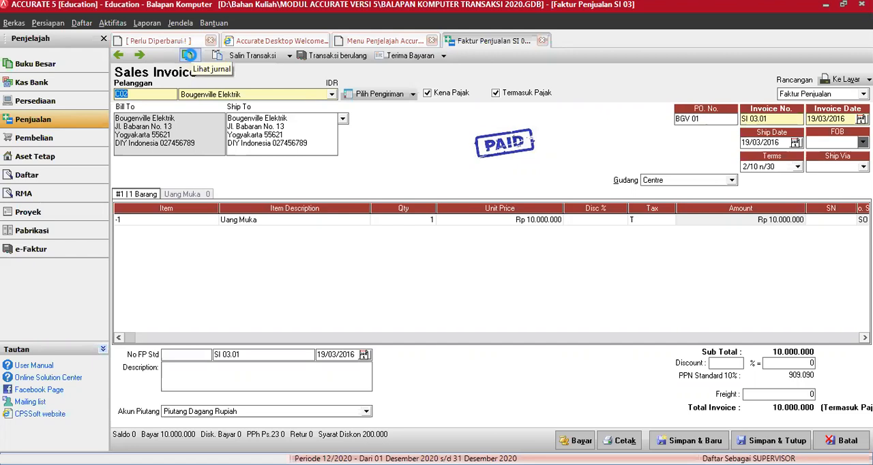
{"action": "left_click", "coordinate": [190, 55]}
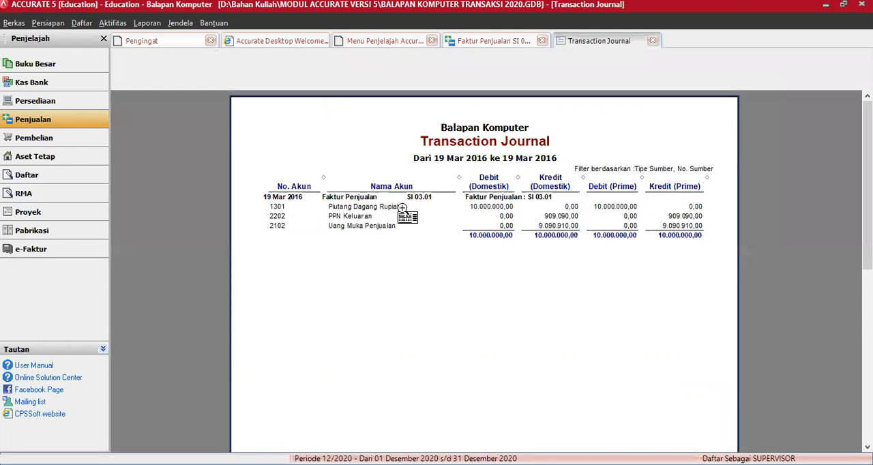
{"action": "left_click", "coordinate": [652, 41]}
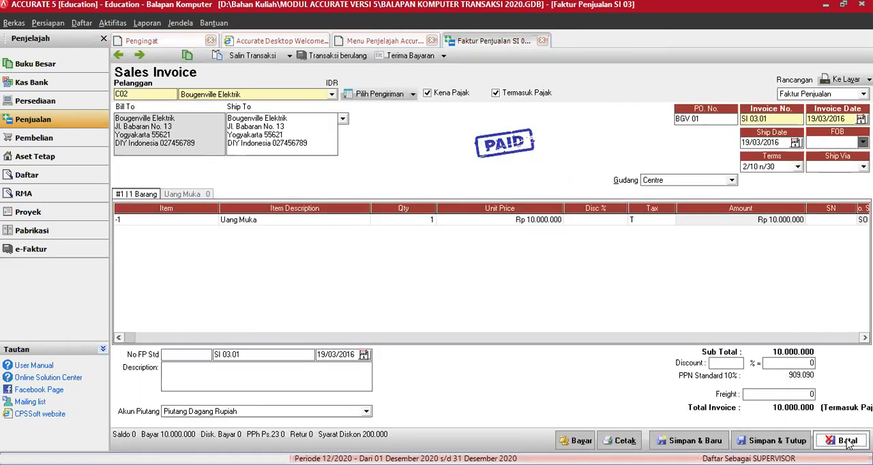
{"action": "left_click", "coordinate": [847, 441]}
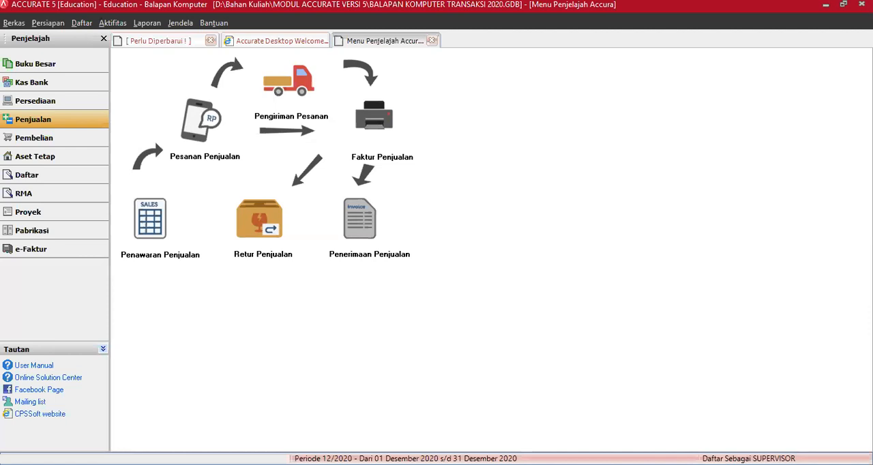
Start a new sales invoice and add a new customer named Pelanggan Tunai from it
{"action": "left_click", "coordinate": [385, 109]}
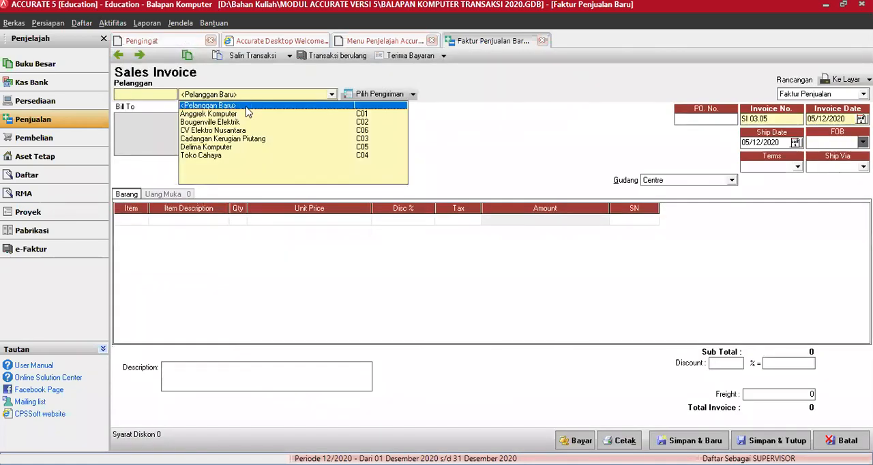
{"action": "left_click", "coordinate": [247, 113]}
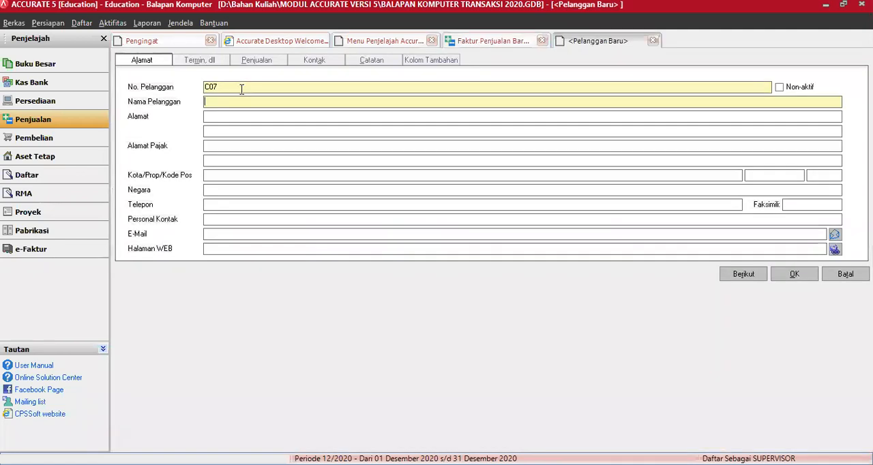
{"action": "type", "text": "Pelanggan Tuna"}
Set the new customer's payment terms (Termin) to C.O.D
{"action": "left_click", "coordinate": [202, 60]}
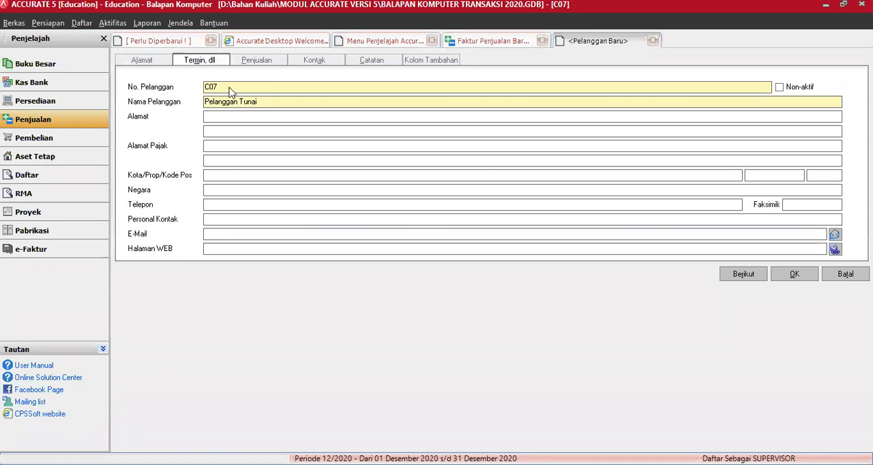
{"action": "key", "text": "Down"}
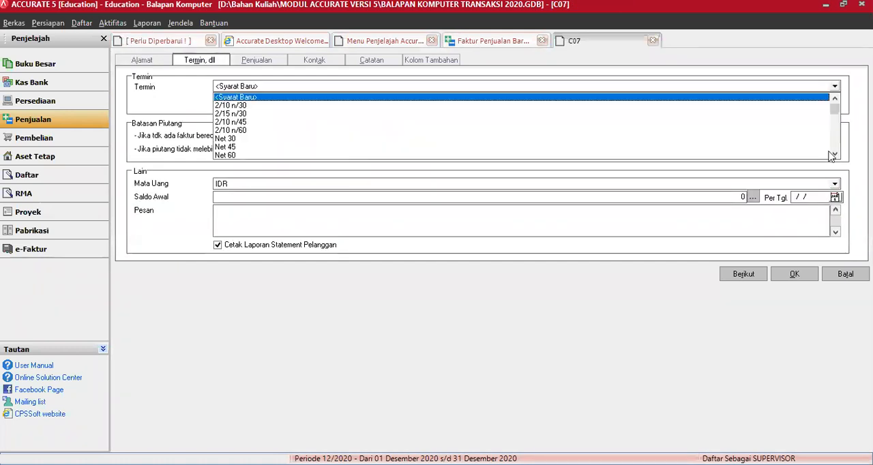
{"action": "scroll", "coordinate": [230, 156], "scroll_direction": "down", "scroll_amount": 1}
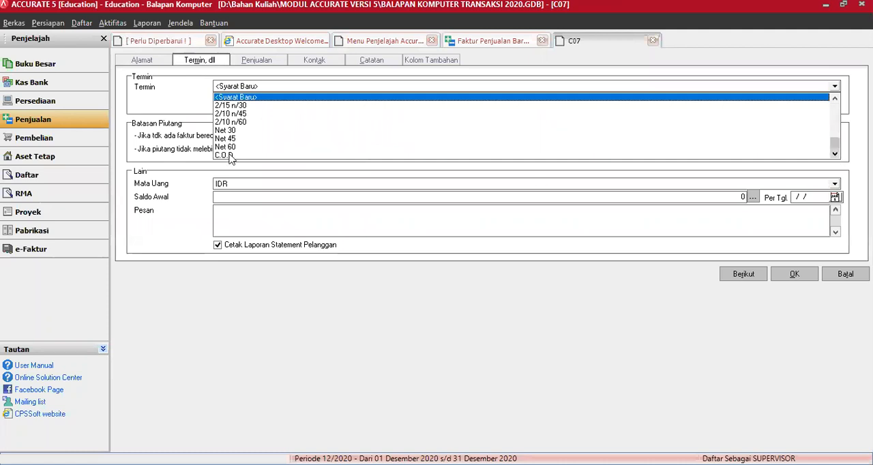
{"action": "left_click", "coordinate": [229, 155]}
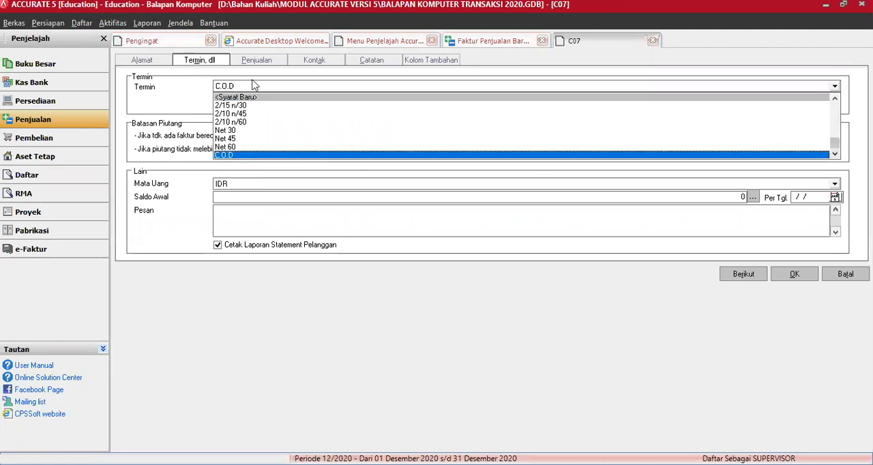
Set the new customer's first tax (Pajak 1) to PPN Sederhana and save the customer
{"action": "left_click", "coordinate": [252, 86]}
{"action": "left_click", "coordinate": [264, 63]}
{"action": "left_click", "coordinate": [255, 101]}
{"action": "left_click", "coordinate": [258, 128]}
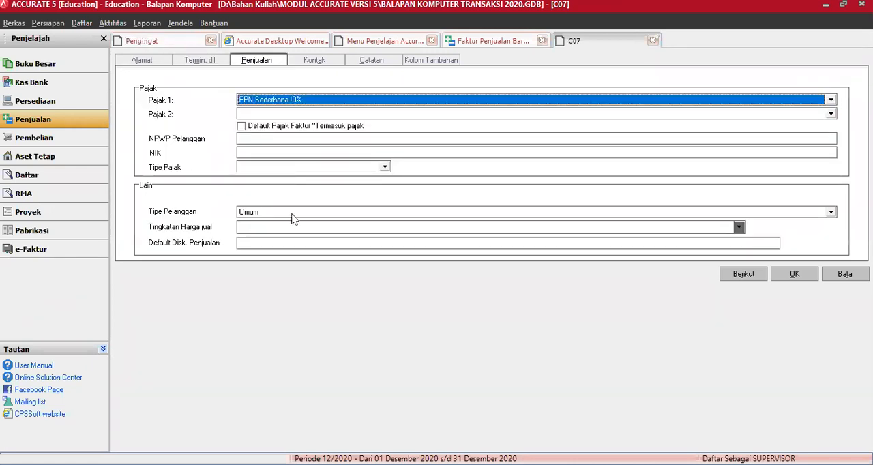
{"action": "left_click", "coordinate": [800, 275]}
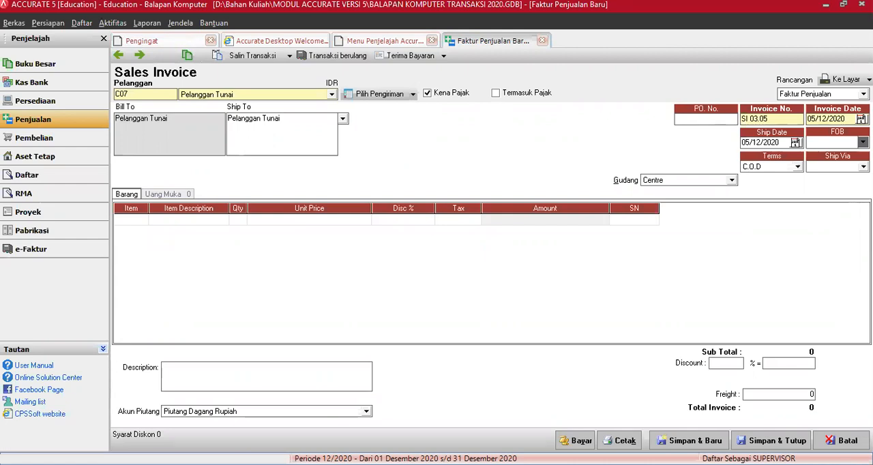
Set both the invoice date and the ship date of the Pelanggan Tunai invoice to 24/03/2016
{"action": "left_click", "coordinate": [690, 123]}
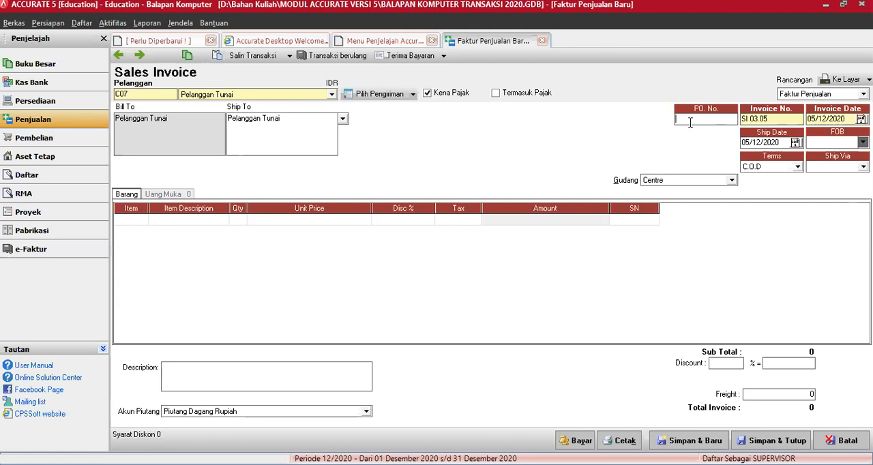
{"action": "left_click", "coordinate": [772, 119]}
{"action": "key", "text": "Tab"}
{"action": "type", "text": "24032016"}
{"action": "key", "text": "Tab"}
{"action": "type", "text": "24/03/"}
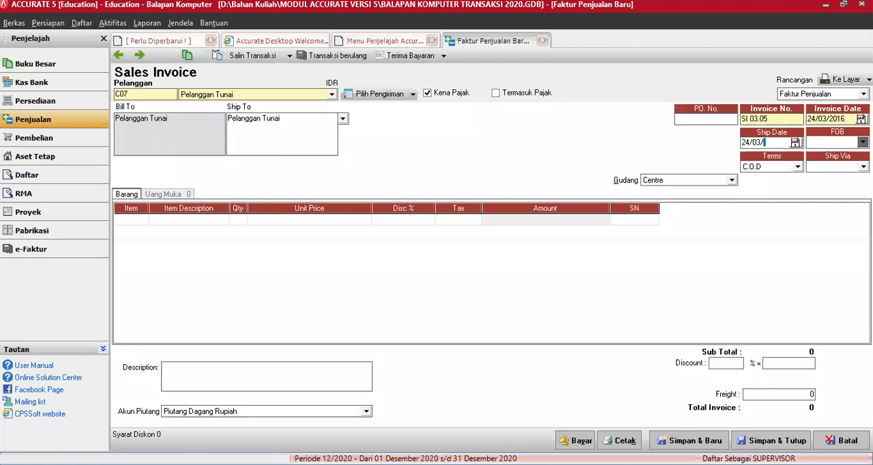
{"action": "type", "text": "16"}
{"action": "key", "text": "Tab"}
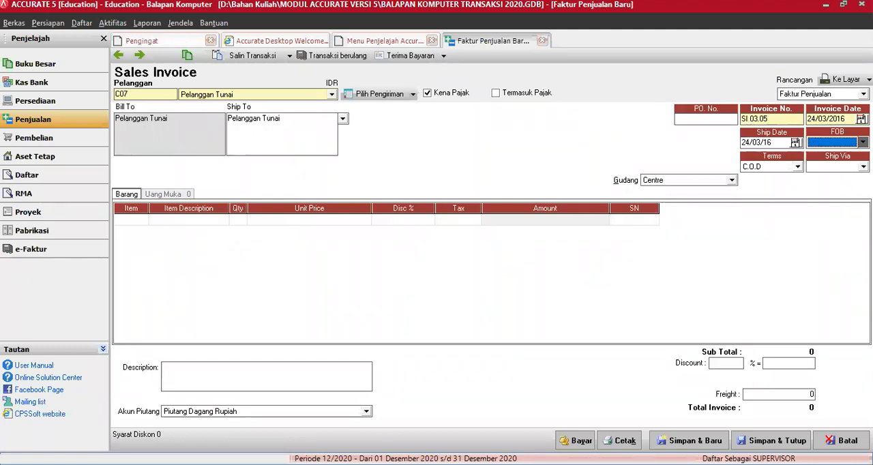
Set the invoice's shipping method to Ambil Sendiri and its warehouse to Gudang Notebook
{"action": "key", "text": "Tab"}
{"action": "key", "text": "Tab"}
{"action": "key", "text": "a"}
{"action": "left_click", "coordinate": [733, 180]}
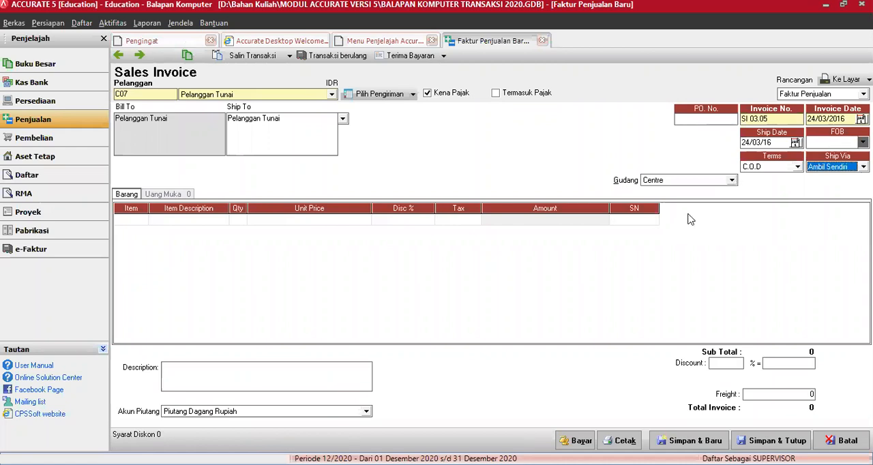
{"action": "left_click", "coordinate": [683, 226]}
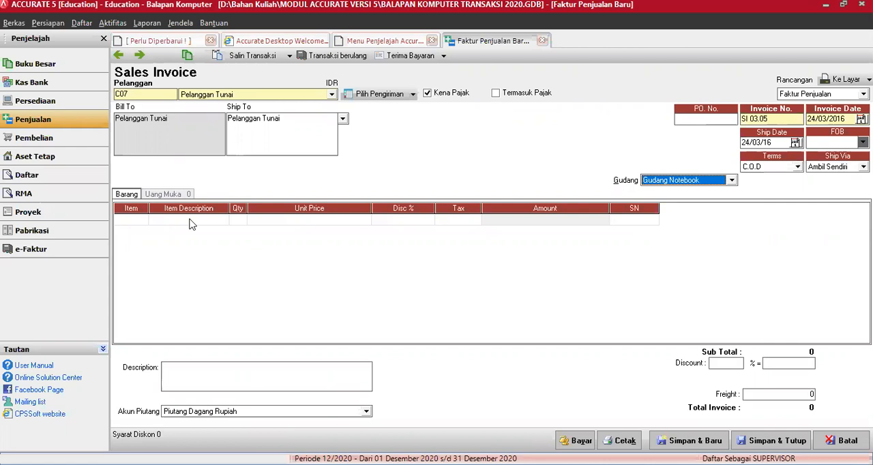
Add the item Notebook Accer 2252 to the invoice with a unit price of Rp 6.850.000
{"action": "left_click", "coordinate": [145, 226]}
{"action": "left_click", "coordinate": [294, 176]}
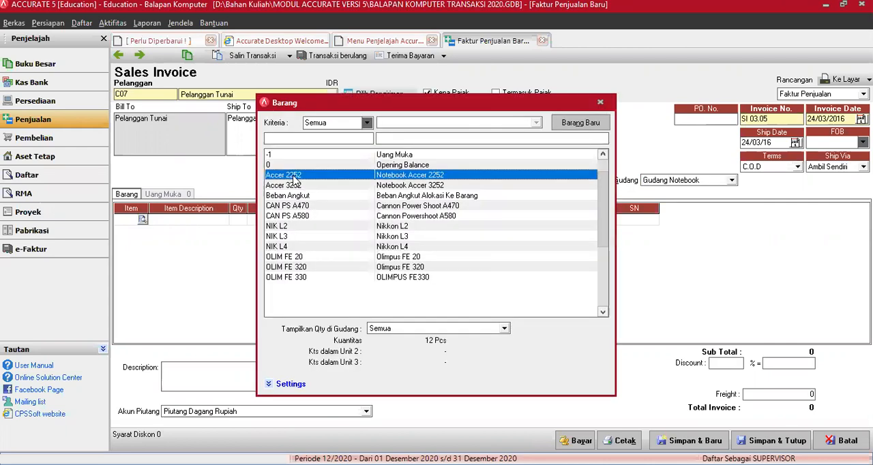
{"action": "double_click", "coordinate": [294, 178]}
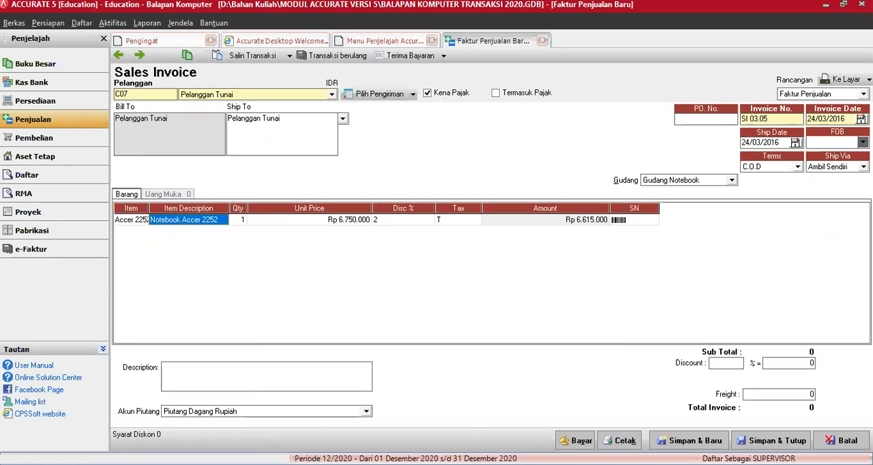
{"action": "left_click", "coordinate": [238, 220]}
{"action": "key", "text": "Tab"}
{"action": "type", "text": "6850"}
{"action": "key", "text": "Tab"}
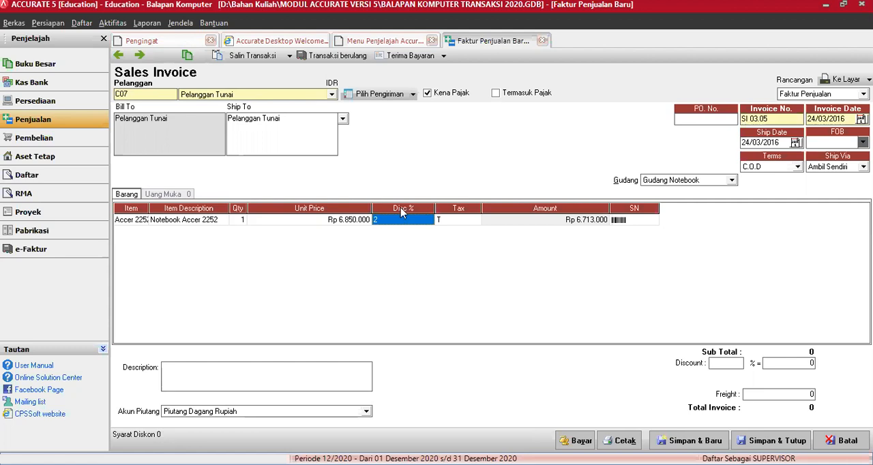
Set the item's discount to 0 and tax code to S, and save the invoice as tax-inclusive (Termasuk Pajak)
{"action": "type", "text": "0"}
{"action": "key", "text": "Tab"}
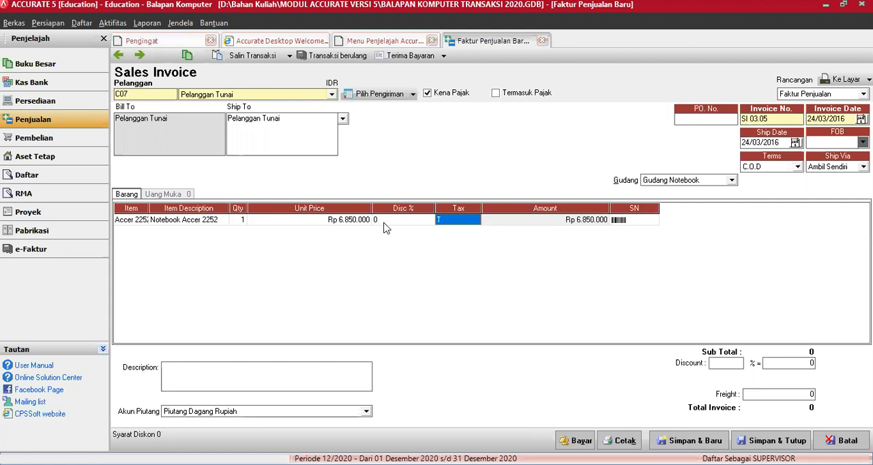
{"action": "type", "text": "S"}
{"action": "key", "text": "Tab"}
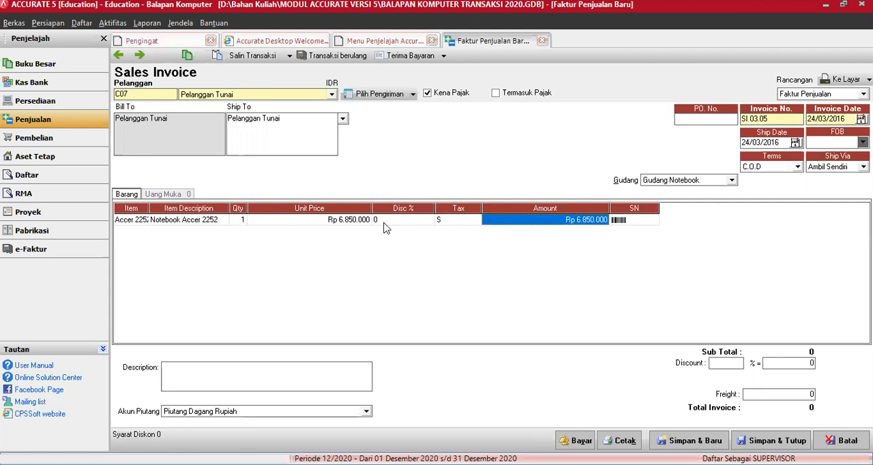
{"action": "key", "text": "Tab"}
{"action": "key", "text": "Tab"}
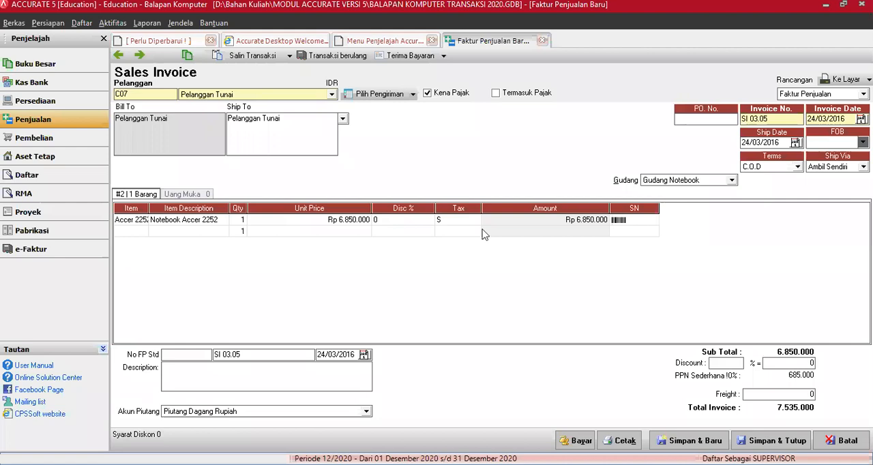
{"action": "left_click", "coordinate": [496, 94]}
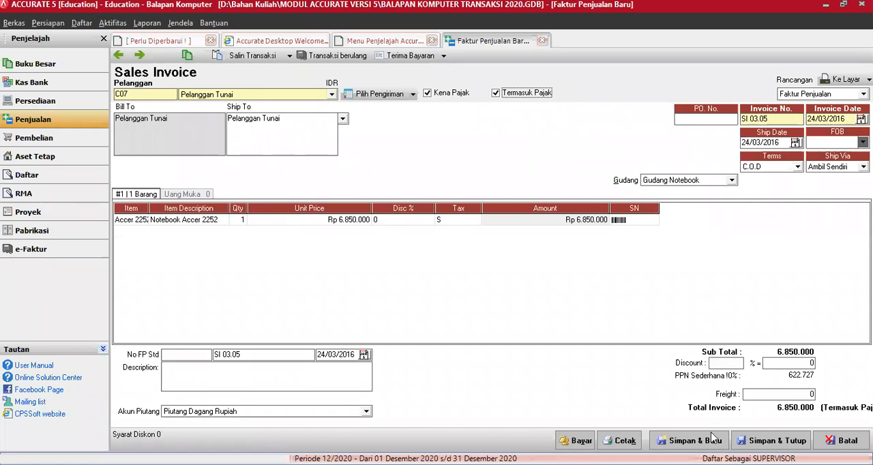
{"action": "left_click", "coordinate": [689, 440]}
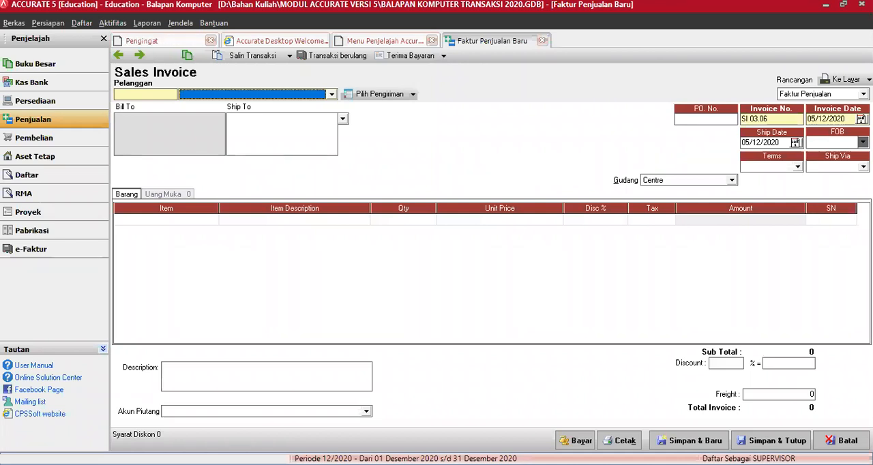
Reopen the saved Pelanggan Tunai invoice and view its transaction journal
{"action": "left_click", "coordinate": [119, 59]}
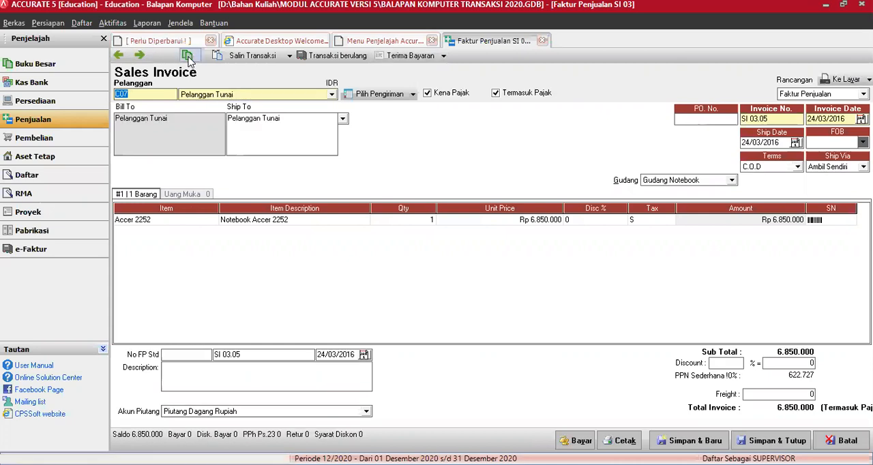
{"action": "left_click", "coordinate": [188, 56]}
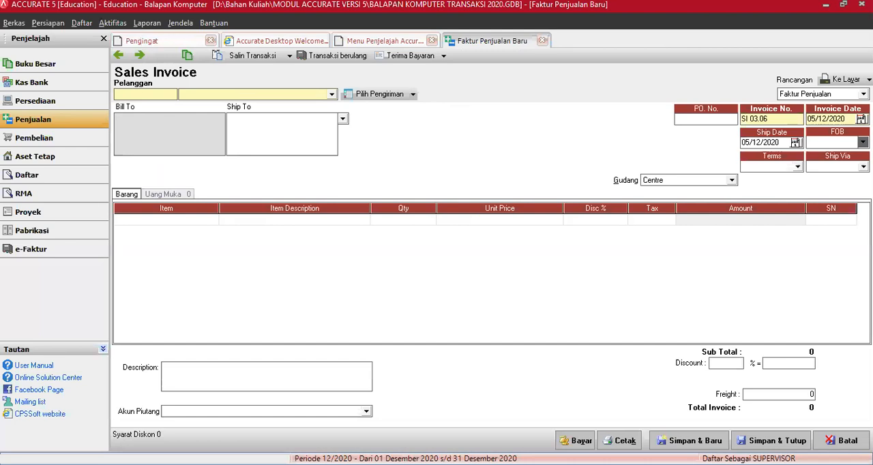
Open the account list (Daftar Akun) and start a new account of type Pendapatan
{"action": "left_click", "coordinate": [26, 67]}
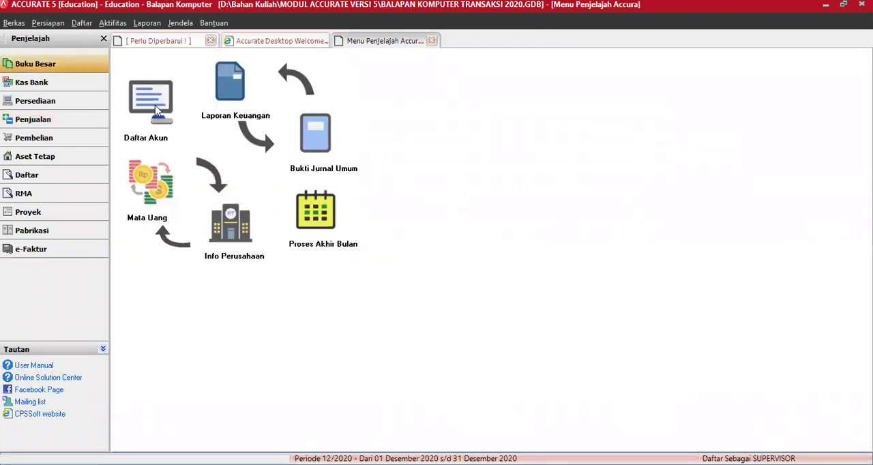
{"action": "left_click", "coordinate": [157, 103]}
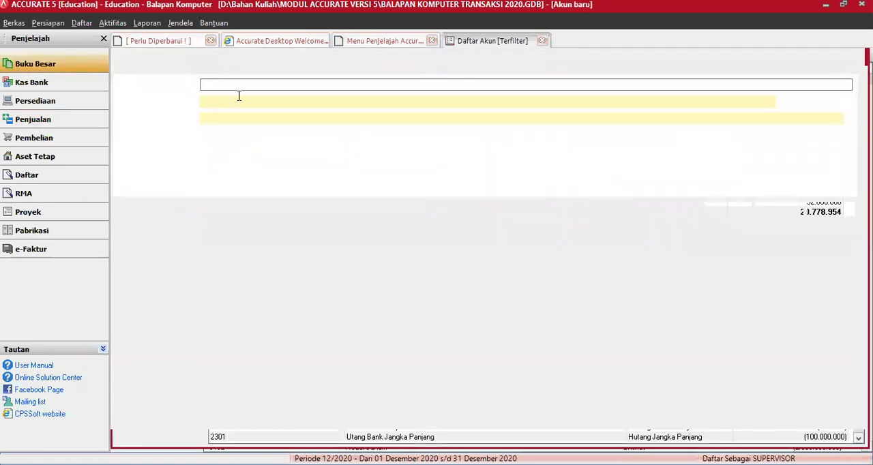
{"action": "left_click", "coordinate": [241, 88]}
{"action": "left_click", "coordinate": [859, 152]}
{"action": "scroll", "coordinate": [225, 163], "scroll_direction": "down", "scroll_amount": 1}
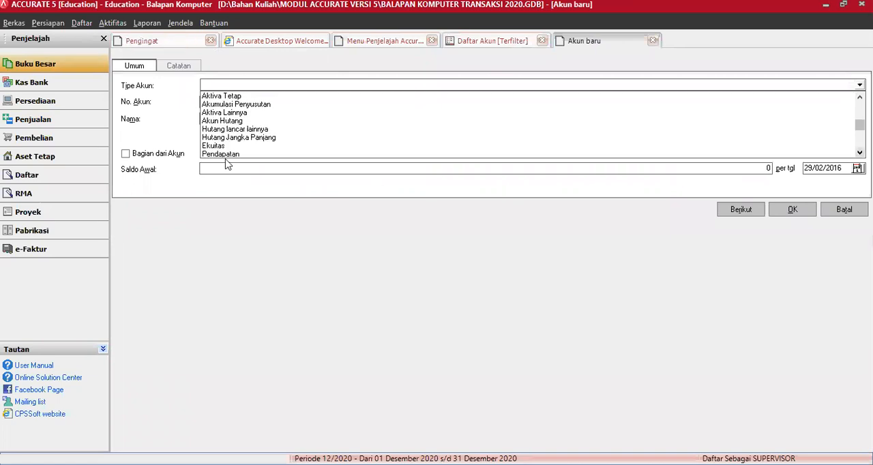
{"action": "left_click", "coordinate": [225, 154]}
Give the new account the number 4110 and the name Pendapatan Jasa
{"action": "left_click_drag", "start_coordinate": [244, 117], "coordinate": [141, 123]}
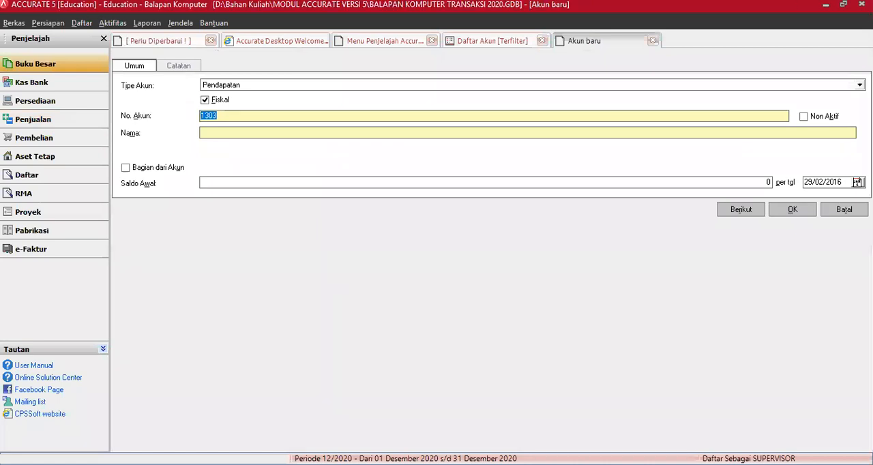
{"action": "type", "text": "4110"}
{"action": "key", "text": "Tab"}
{"action": "key", "text": "Tab"}
{"action": "type", "text": "Pen"}
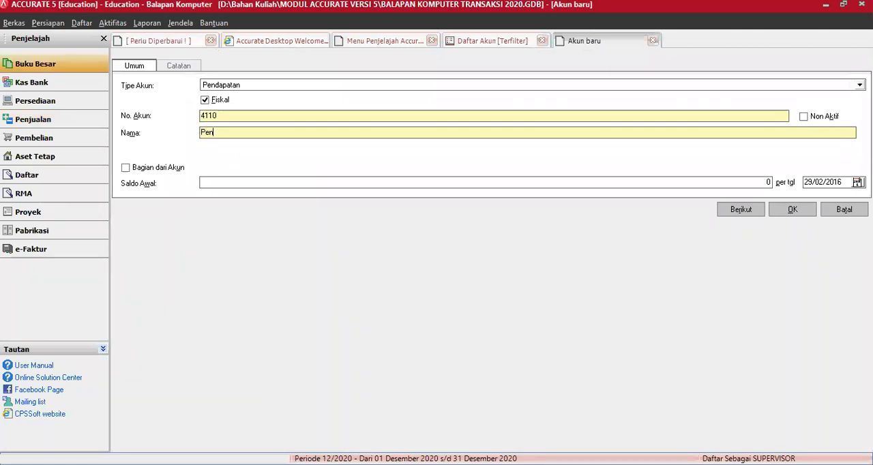
{"action": "type", "text": "dapatan Jasa"}
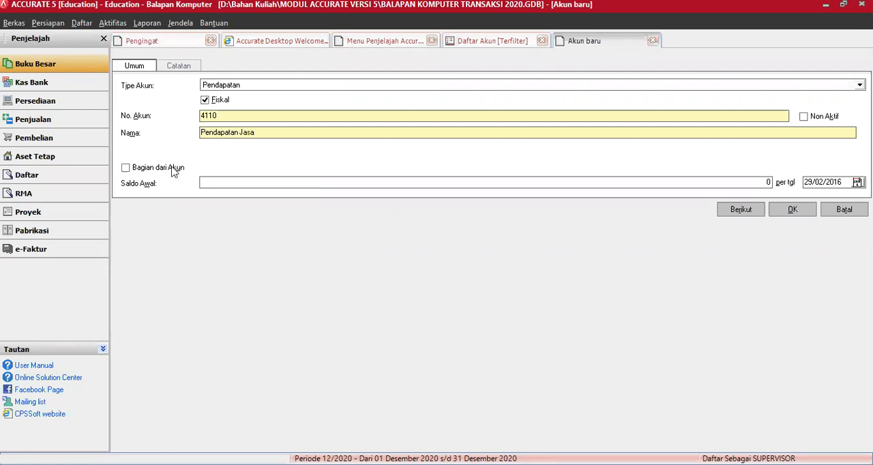
Make the Pendapatan Jasa account a sub-account of Pendapatan Penjualan and save it, continuing with another new account
{"action": "left_click", "coordinate": [203, 167]}
{"action": "left_click", "coordinate": [207, 167]}
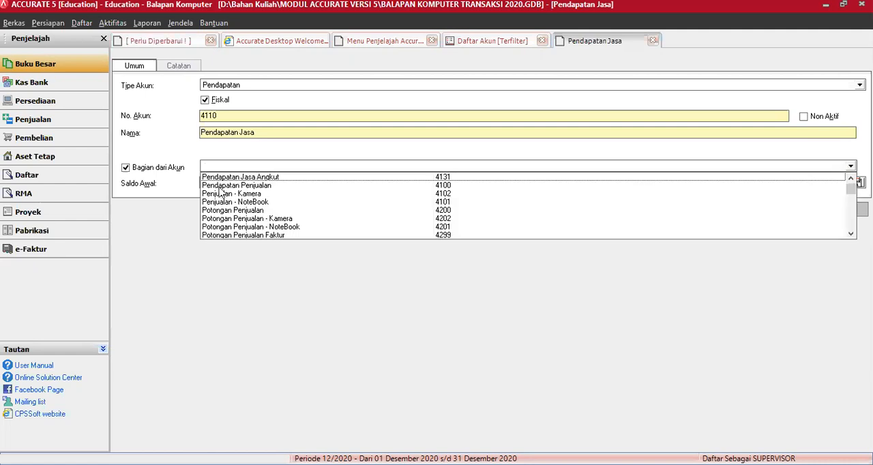
{"action": "left_click", "coordinate": [221, 185]}
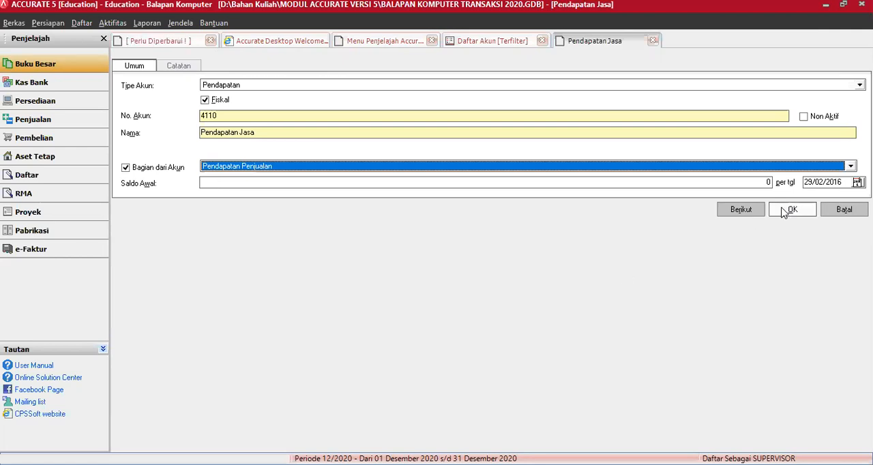
{"action": "left_click", "coordinate": [741, 209]}
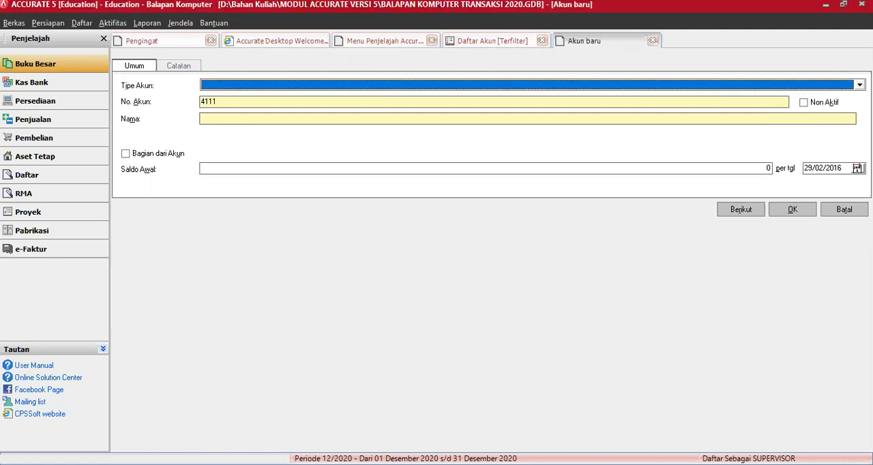
Set the type of the second new account to Pendapatan
{"action": "key", "text": "alt+Tab"}
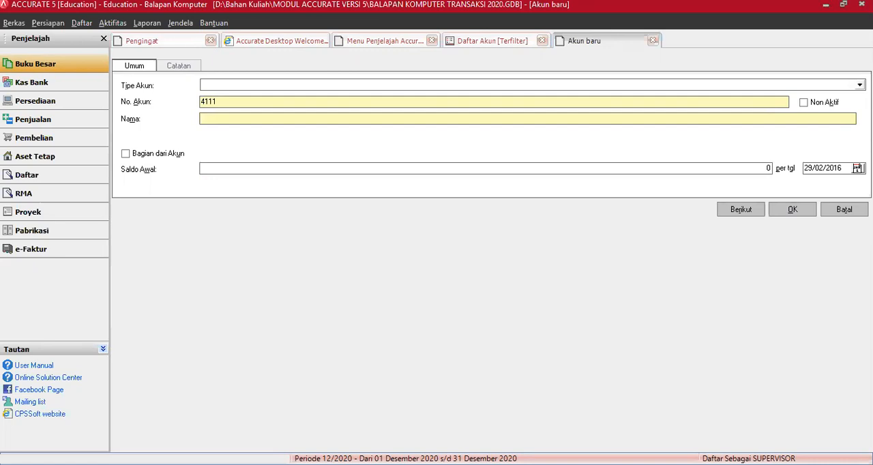
{"action": "left_click", "coordinate": [859, 86]}
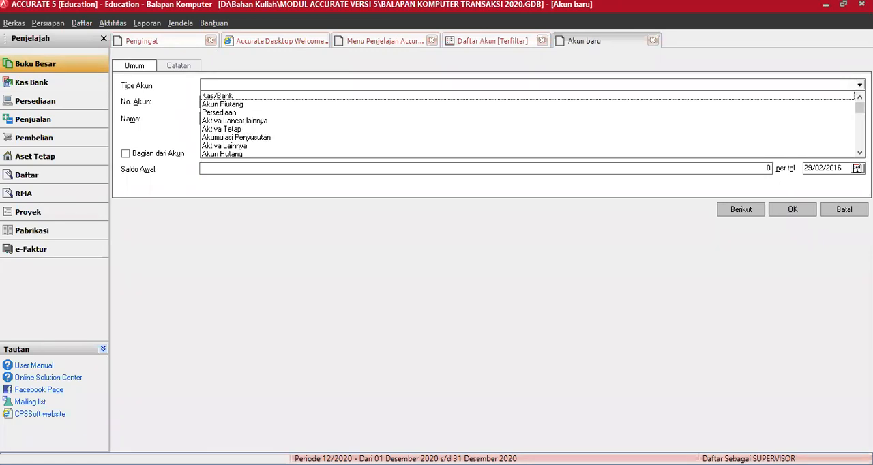
{"action": "scroll", "coordinate": [253, 147], "scroll_direction": "down", "scroll_amount": 3}
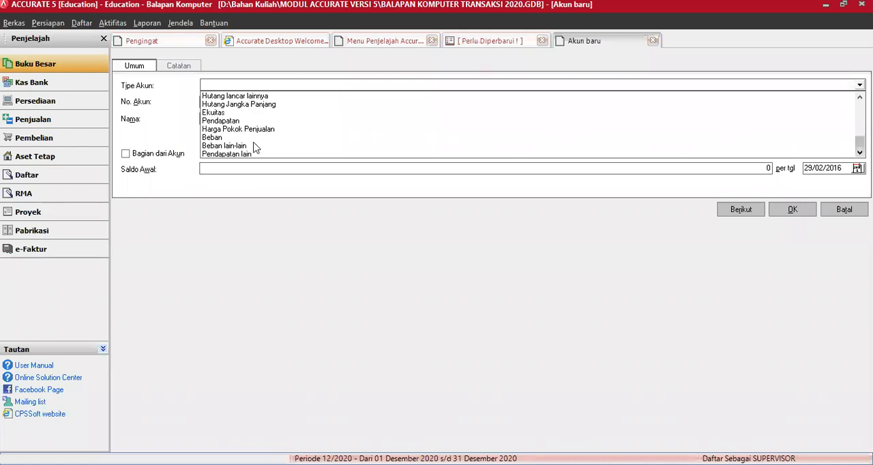
{"action": "left_click", "coordinate": [235, 154]}
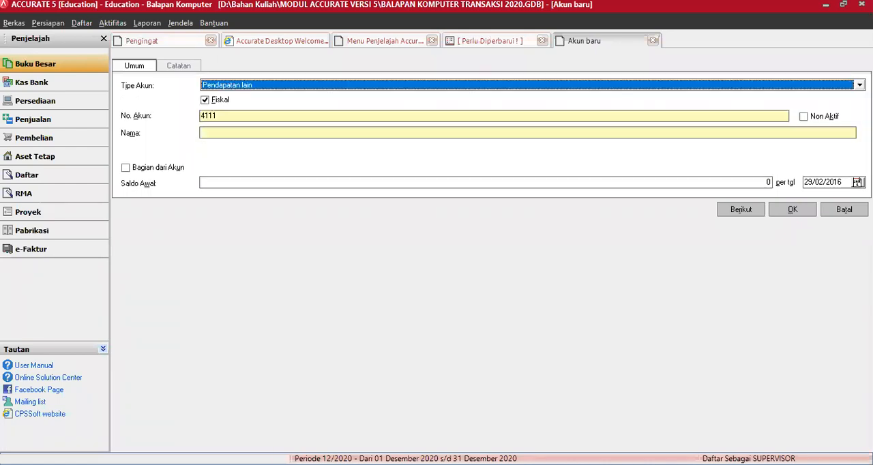
{"action": "left_click", "coordinate": [859, 85]}
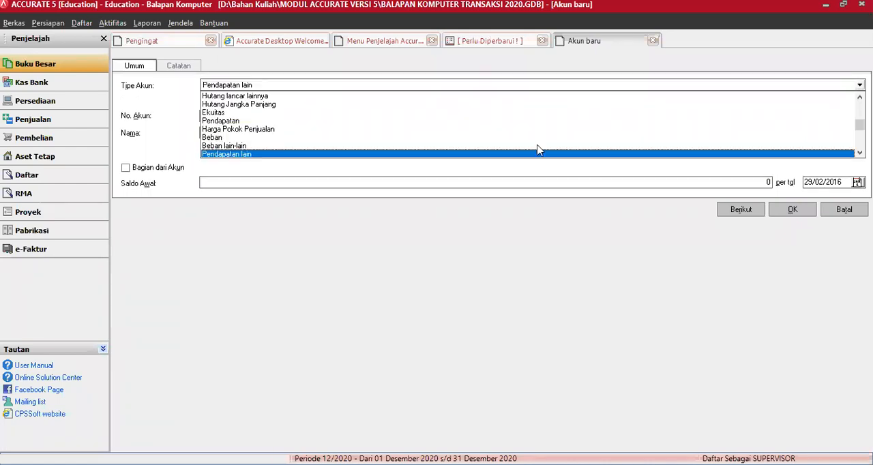
{"action": "left_click", "coordinate": [231, 120]}
Give the second new account the number 4210 and the name Potongan Penjualan
{"action": "key", "text": "Tab"}
{"action": "type", "text": "4210"}
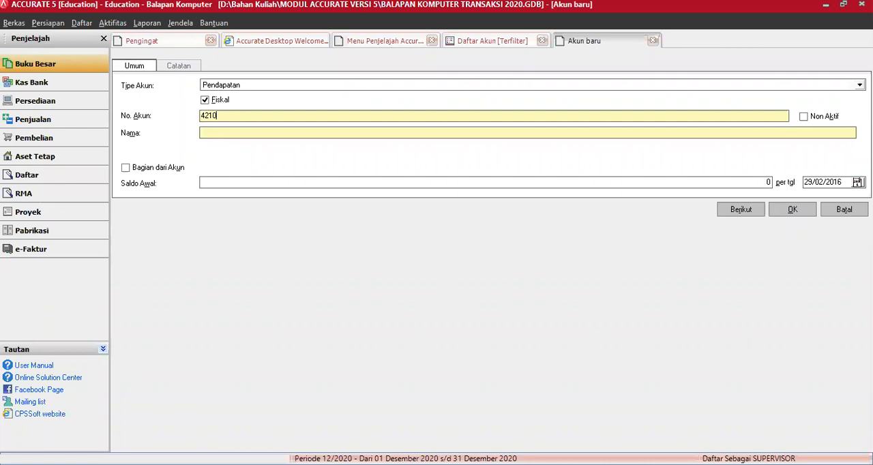
{"action": "key", "text": "Tab"}
{"action": "key", "text": "Tab"}
{"action": "type", "text": "Potongan Penjual"}
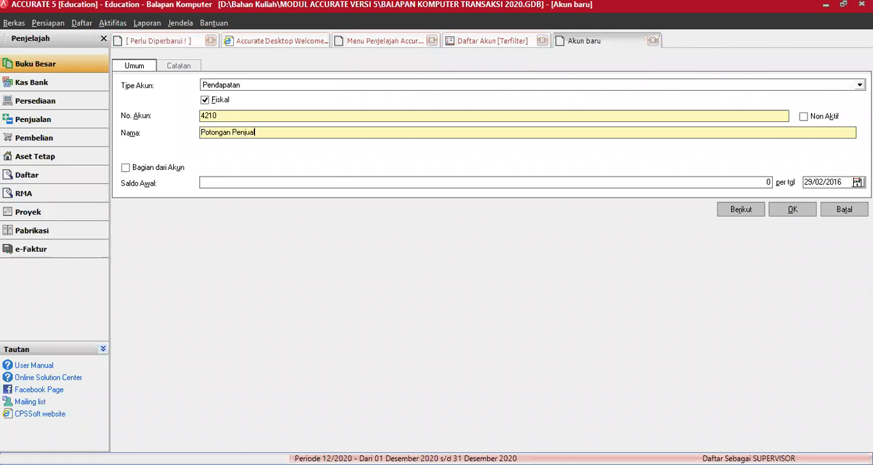
{"action": "type", "text": "an"}
Make account 4210 a sub-account of Potongan Penjualan (4200)
{"action": "left_click", "coordinate": [125, 167]}
{"action": "left_click", "coordinate": [214, 167]}
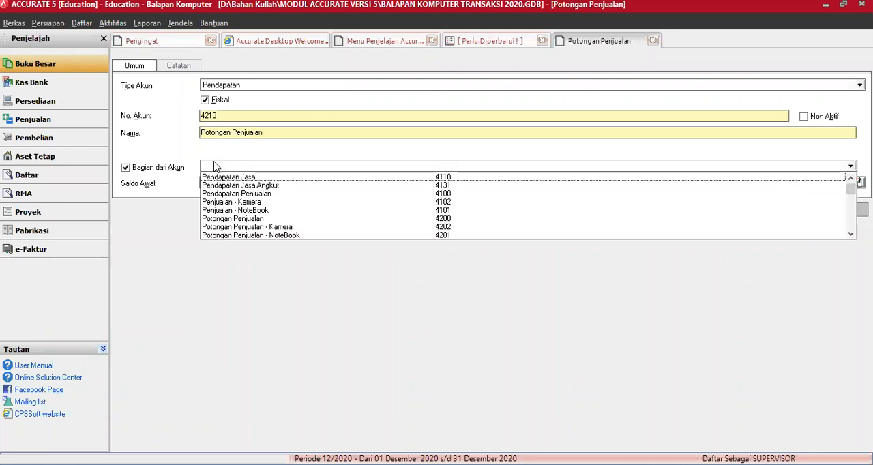
{"action": "left_click", "coordinate": [649, 217]}
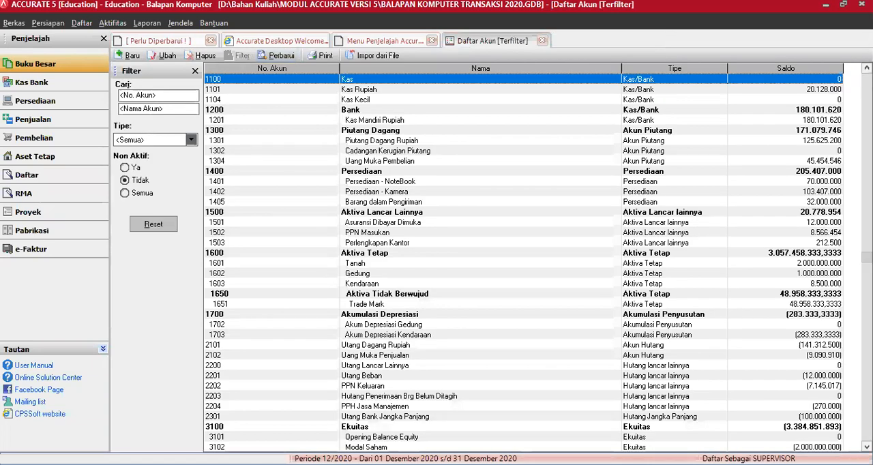
Check the new accounts 4110 Pendapatan Jasa and 4210 Potongan Penjualan in the account list
{"action": "scroll", "coordinate": [523, 257], "scroll_direction": "down", "scroll_amount": 1}
{"action": "scroll", "coordinate": [523, 258], "scroll_direction": "down", "scroll_amount": 3}
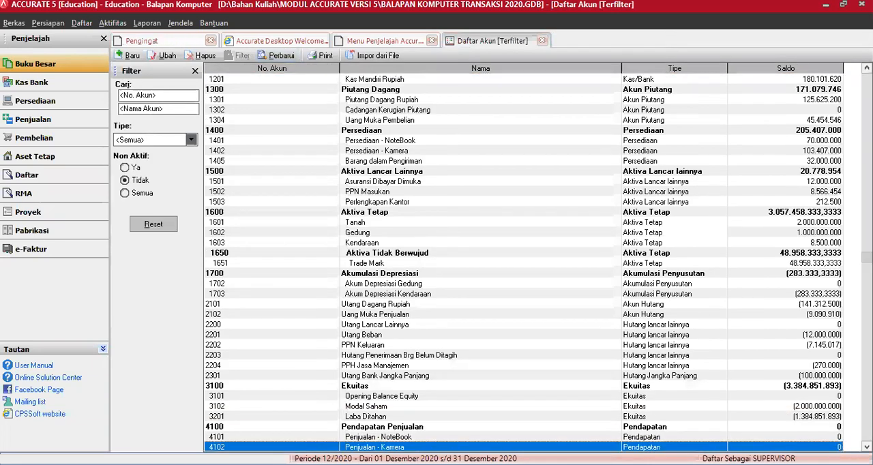
{"action": "scroll", "coordinate": [339, 443], "scroll_direction": "down", "scroll_amount": 4}
{"action": "scroll", "coordinate": [339, 444], "scroll_direction": "down", "scroll_amount": 3}
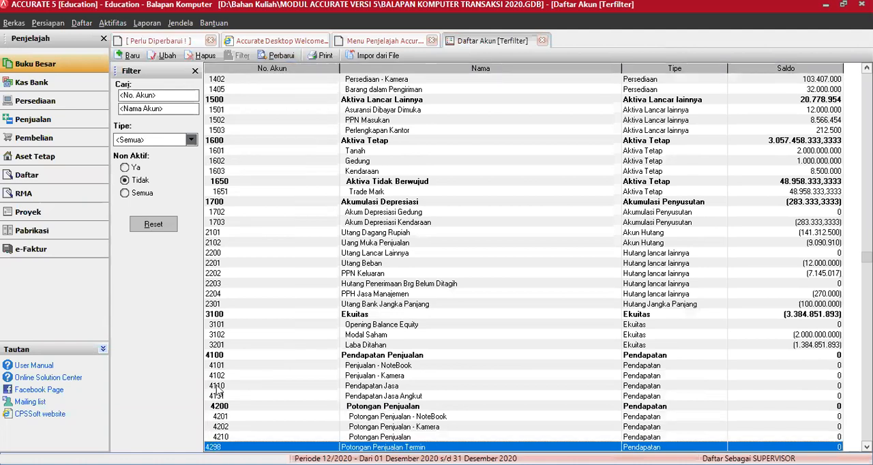
{"action": "left_click", "coordinate": [217, 386]}
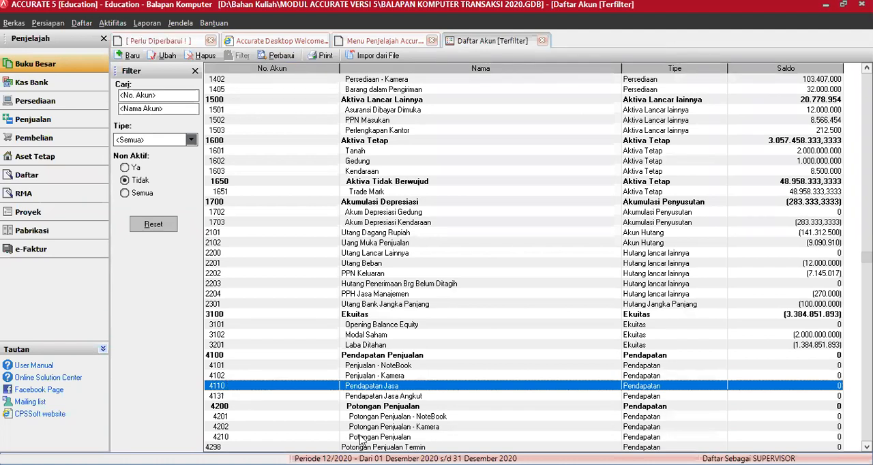
{"action": "left_click", "coordinate": [383, 435]}
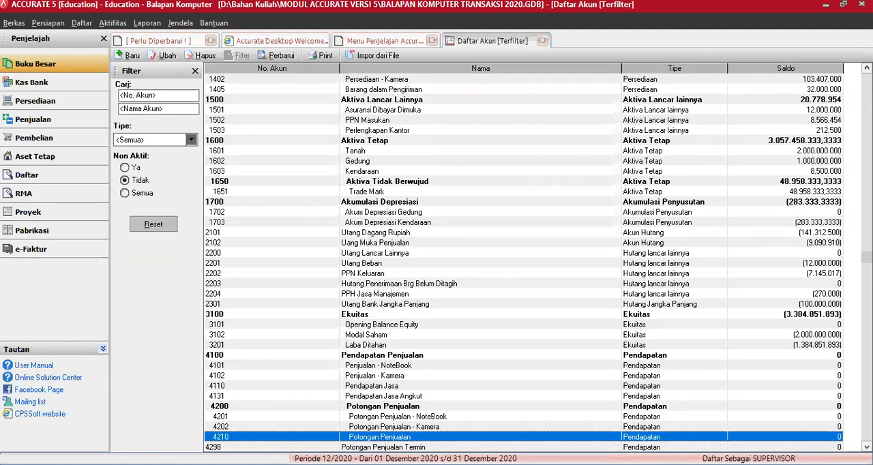
Rename account 4210 to Potongan Penjualan Jasa and save the change
{"action": "right_click", "coordinate": [396, 434]}
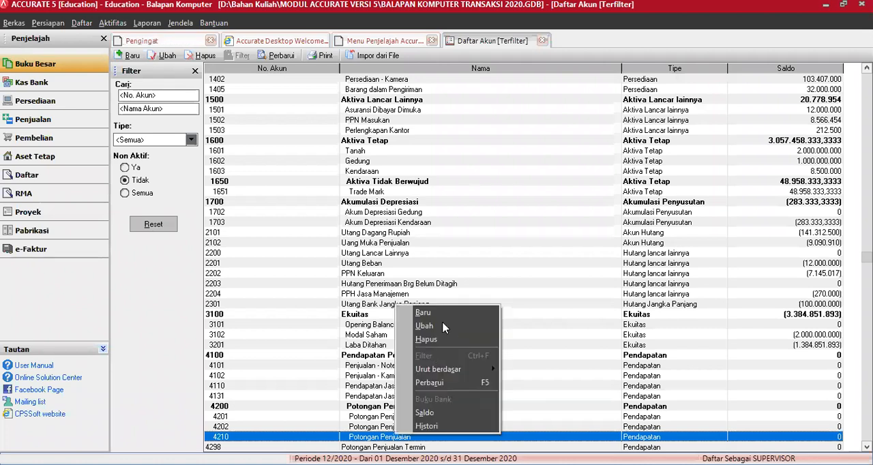
{"action": "left_click", "coordinate": [443, 326]}
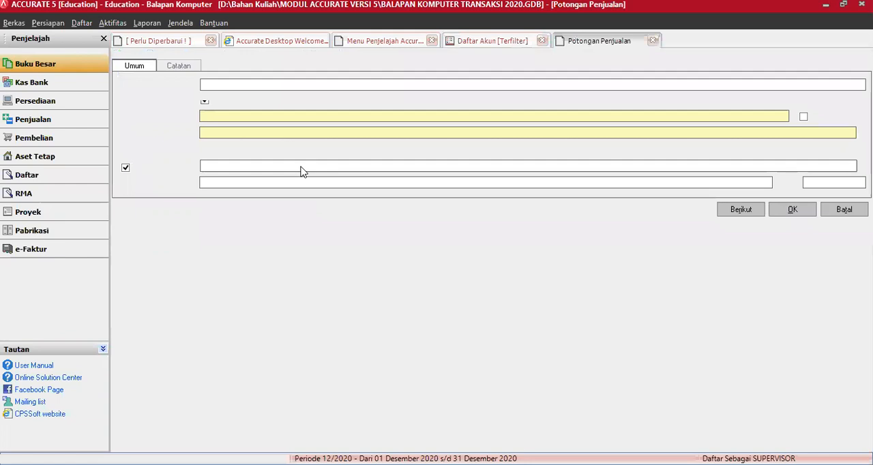
{"action": "left_click", "coordinate": [289, 169]}
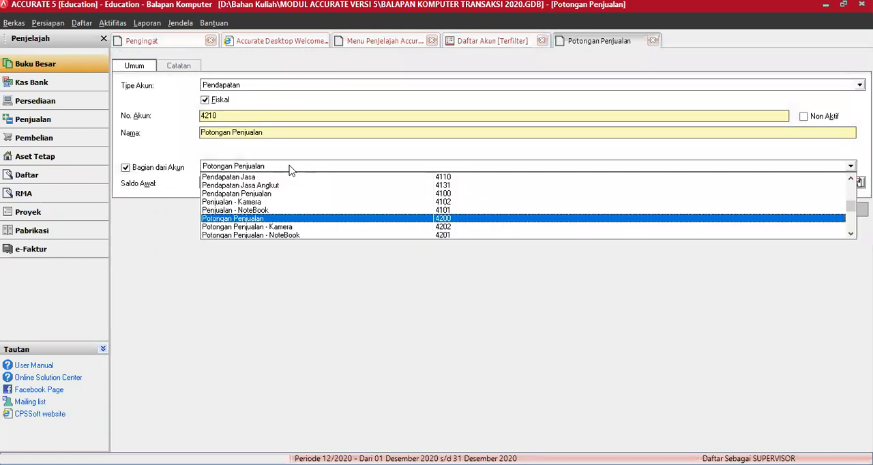
{"action": "left_click", "coordinate": [289, 169]}
{"action": "left_click", "coordinate": [290, 133]}
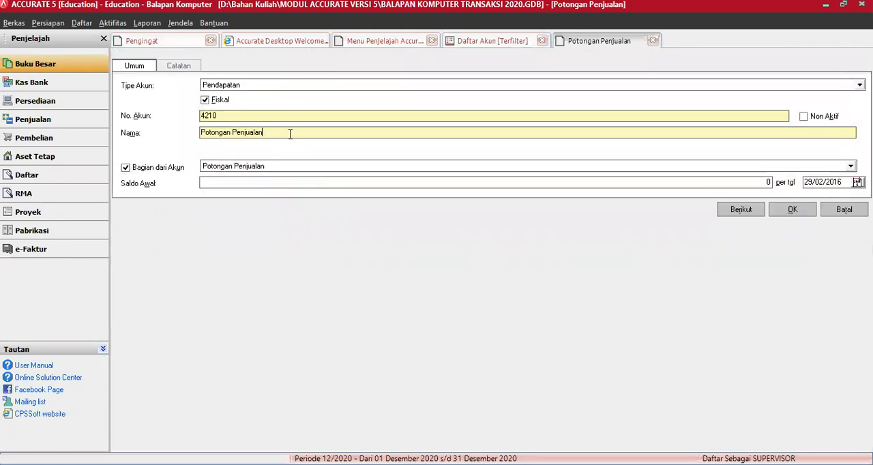
{"action": "type", "text": "Jasa"}
{"action": "left_click", "coordinate": [792, 211]}
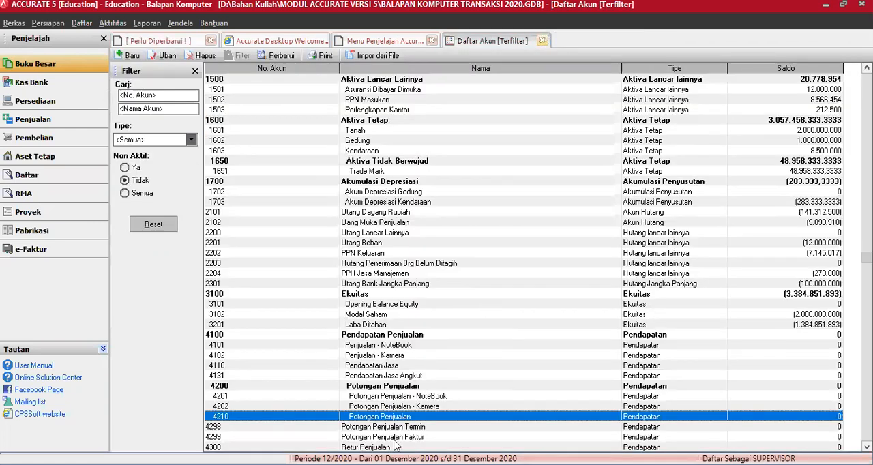
Close the account list and start a new item of type Servis in the Barang dan Jasa list
{"action": "left_click", "coordinate": [542, 41]}
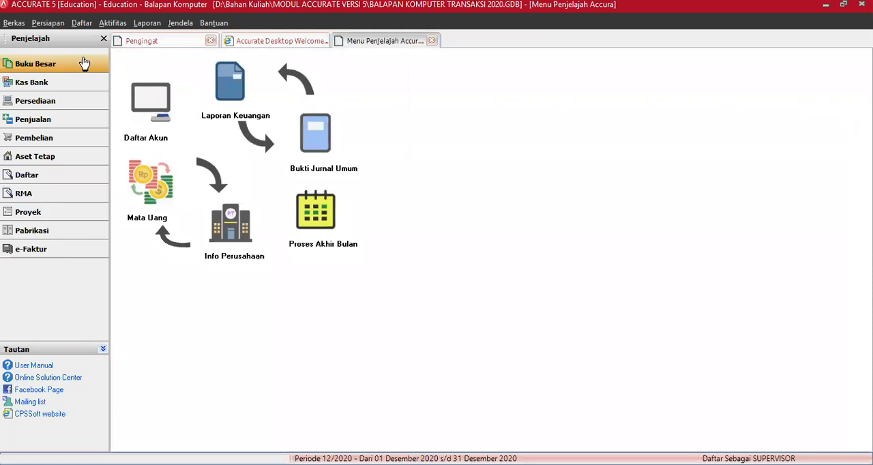
{"action": "left_click", "coordinate": [81, 23]}
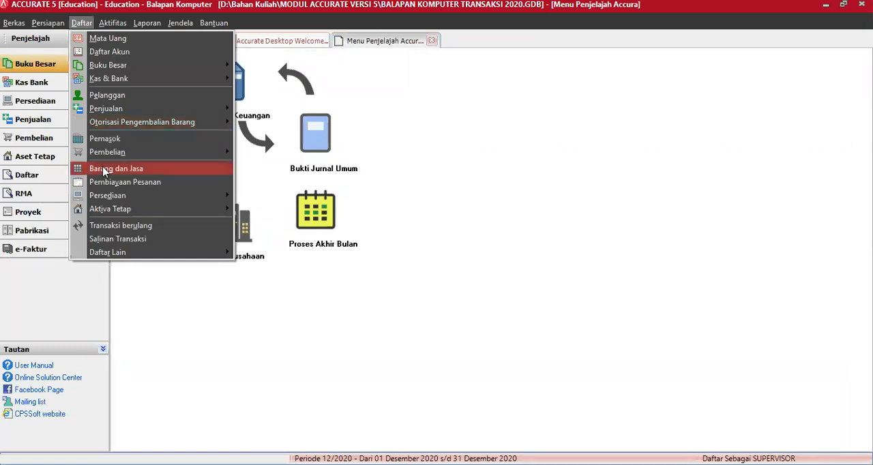
{"action": "left_click", "coordinate": [103, 169]}
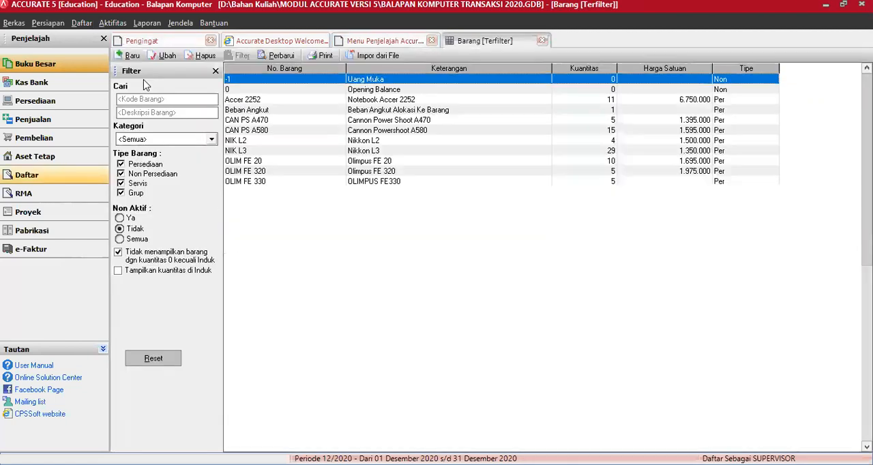
{"action": "left_click", "coordinate": [132, 55]}
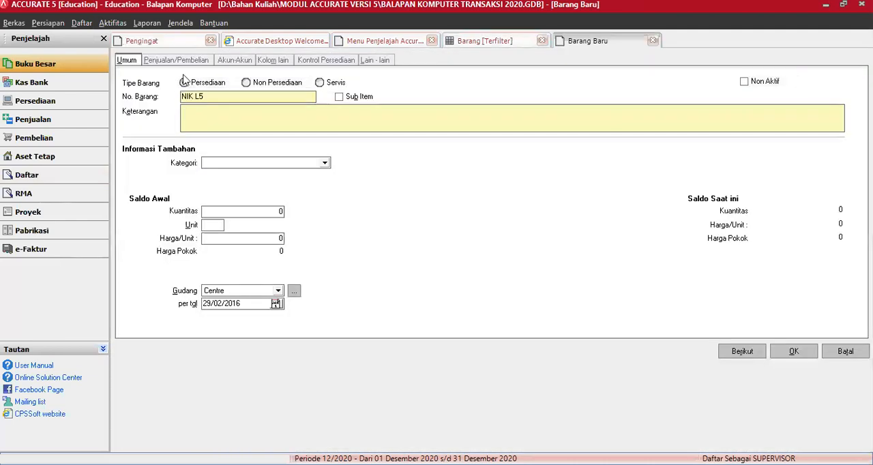
{"action": "left_click", "coordinate": [320, 83]}
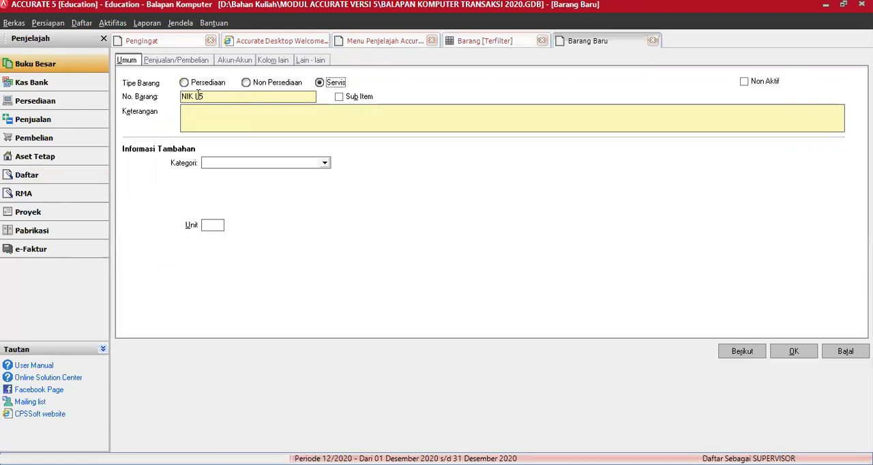
Give the service item the number Jasa LAN and the description Pemasangan Jaringan LAN
{"action": "key", "text": "Tab"}
{"action": "key", "text": "alt+Tab"}
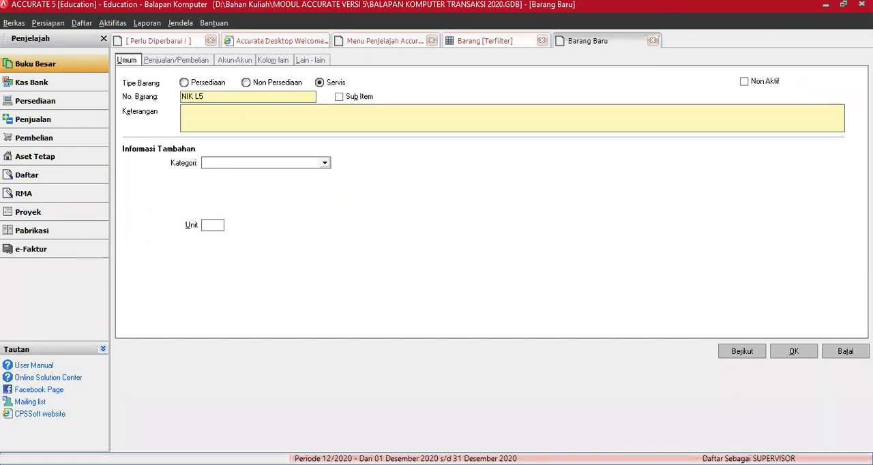
{"action": "type", "text": "Jasa L"}
{"action": "type", "text": "AN"}
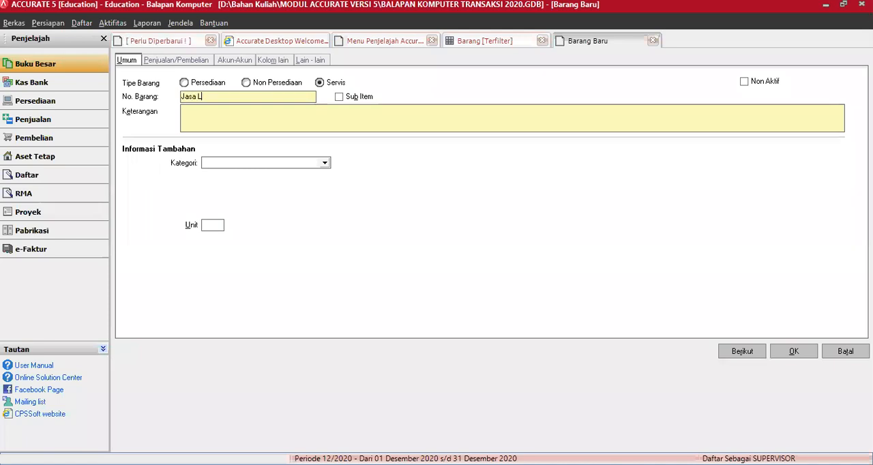
{"action": "left_click", "coordinate": [264, 114]}
{"action": "type", "text": "Pemasangan Jaringan LA"}
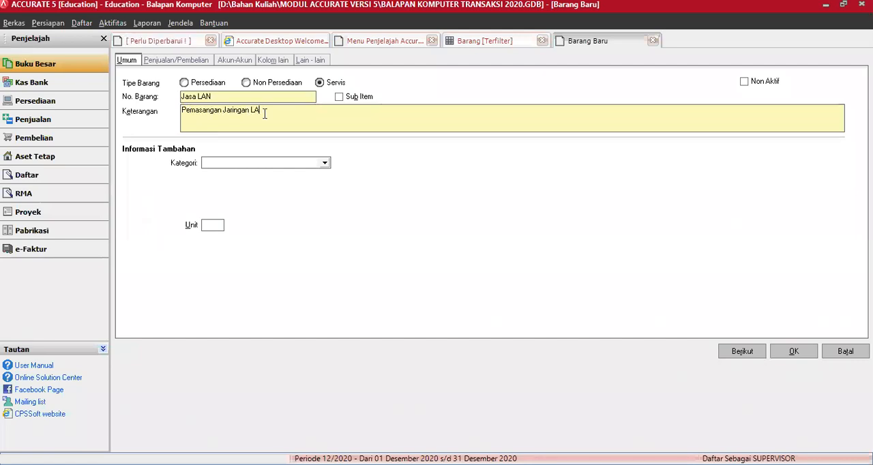
{"action": "type", "text": "N"}
Leave the service item's category blank, set its unit to Unt, and show its sales and purchase information
{"action": "left_click", "coordinate": [324, 167]}
{"action": "left_click", "coordinate": [236, 219]}
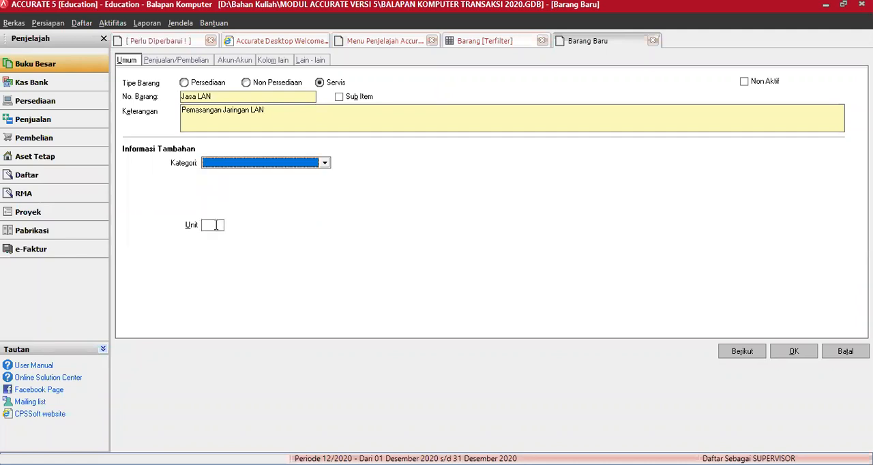
{"action": "left_click", "coordinate": [215, 225]}
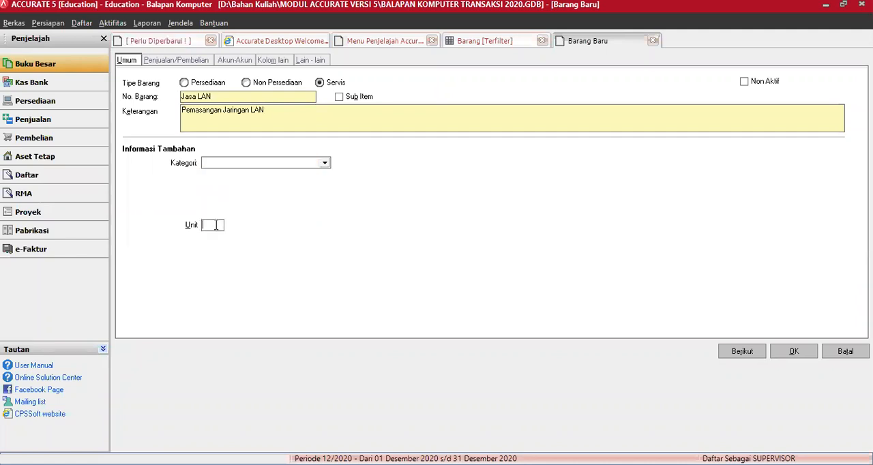
{"action": "type", "text": "Unt"}
{"action": "left_click", "coordinate": [174, 60]}
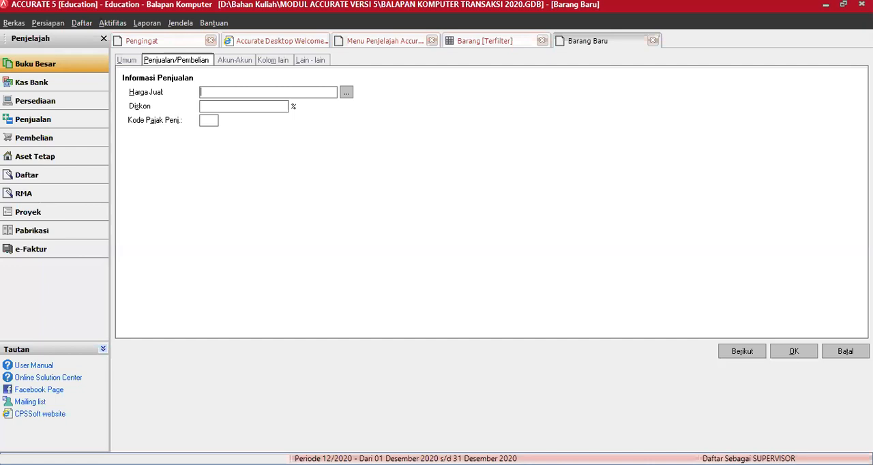
Set the service item's sales account to 4110 Pendapatan Jasa
{"action": "left_click", "coordinate": [236, 62]}
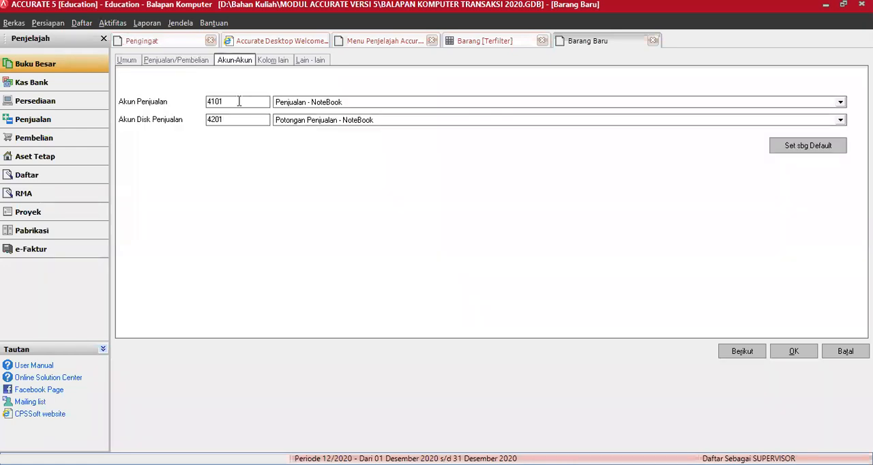
{"action": "left_click", "coordinate": [239, 100]}
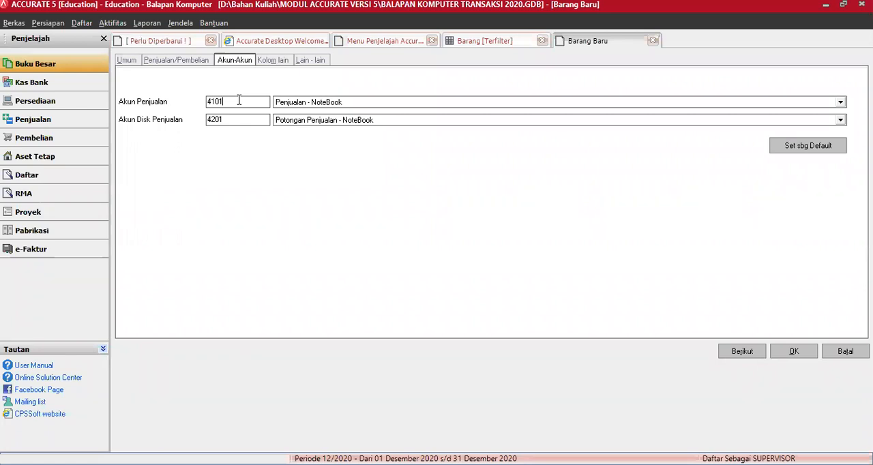
{"action": "key", "text": "BackSpace"}
{"action": "key", "text": "BackSpace"}
{"action": "type", "text": "10"}
{"action": "key", "text": "Tab"}
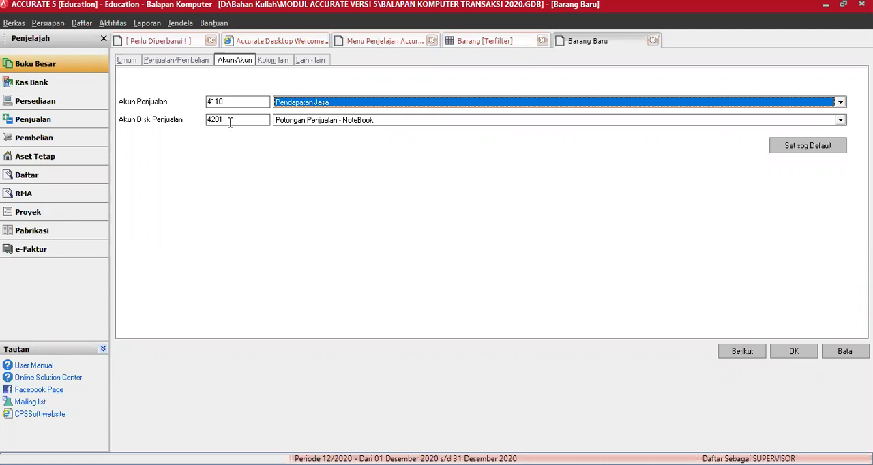
Set the service item's sales discount account to 4210 Potongan Penjualan Jasa and save the item
{"action": "left_click", "coordinate": [229, 121]}
{"action": "key", "text": "BackSpace"}
{"action": "type", "text": "2"}
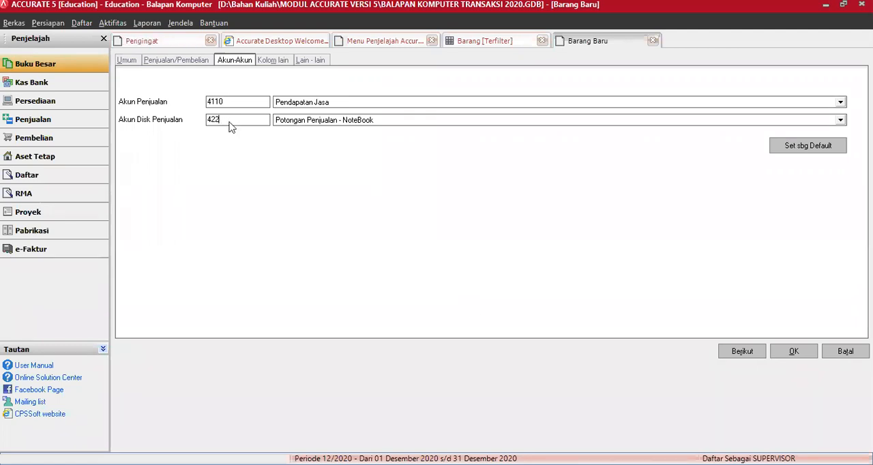
{"action": "type", "text": "0"}
{"action": "key", "text": "Tab"}
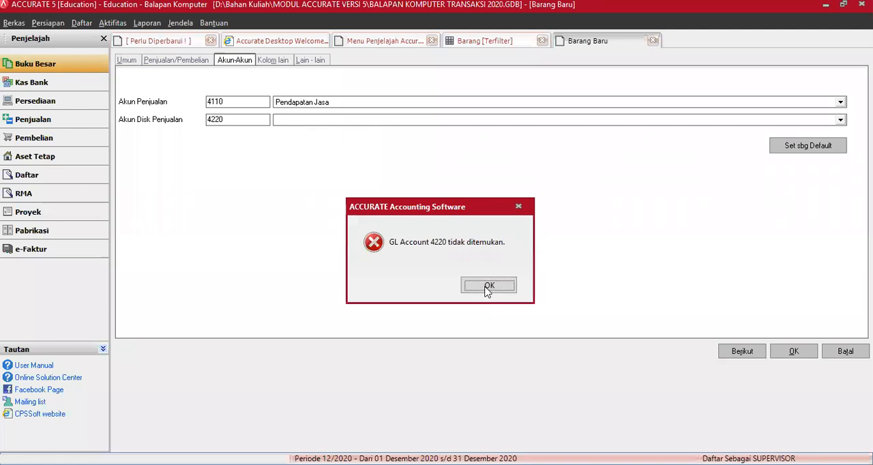
{"action": "key", "text": "Return"}
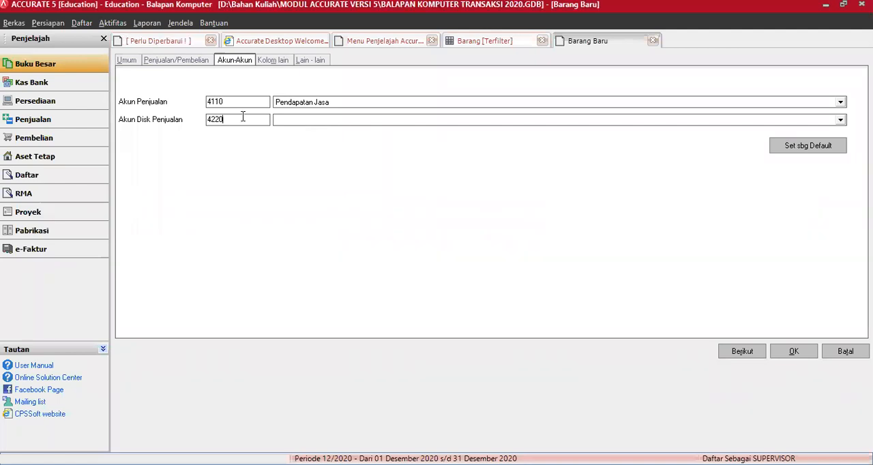
{"action": "key", "text": "BackSpace"}
{"action": "key", "text": "BackSpace"}
{"action": "type", "text": "10"}
{"action": "key", "text": "Tab"}
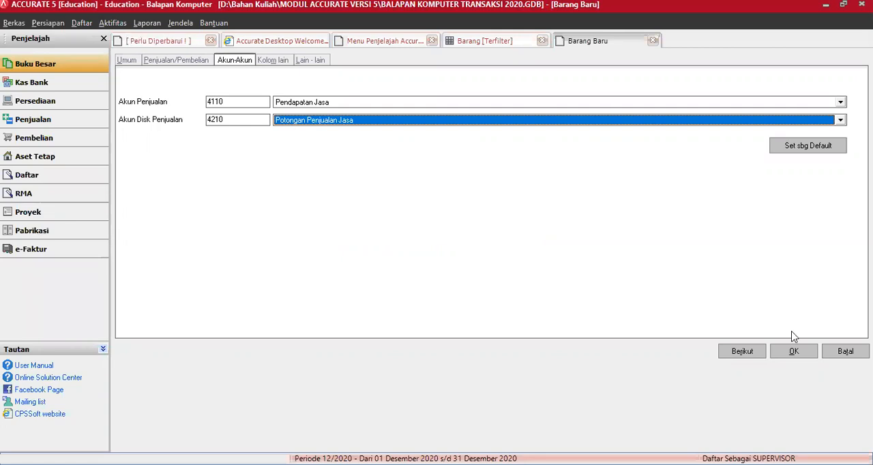
{"action": "left_click", "coordinate": [799, 355]}
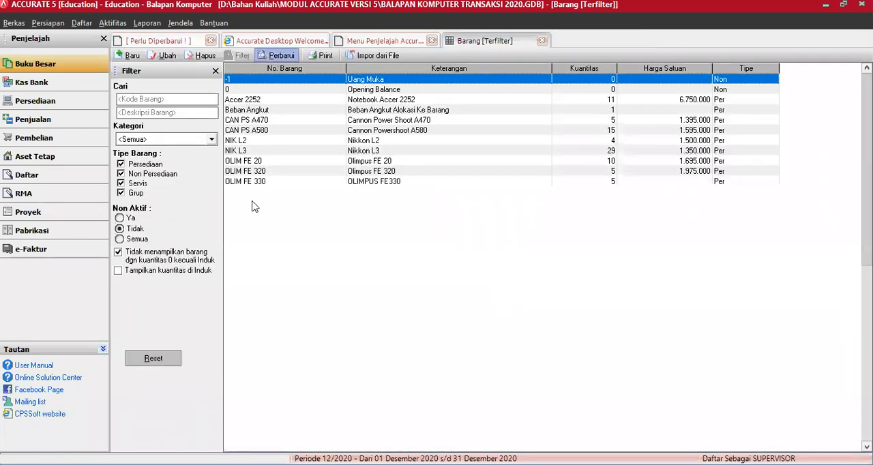
Close the item list and start a new sales invoice for the customer Toko Cahaya
{"action": "left_click", "coordinate": [243, 140]}
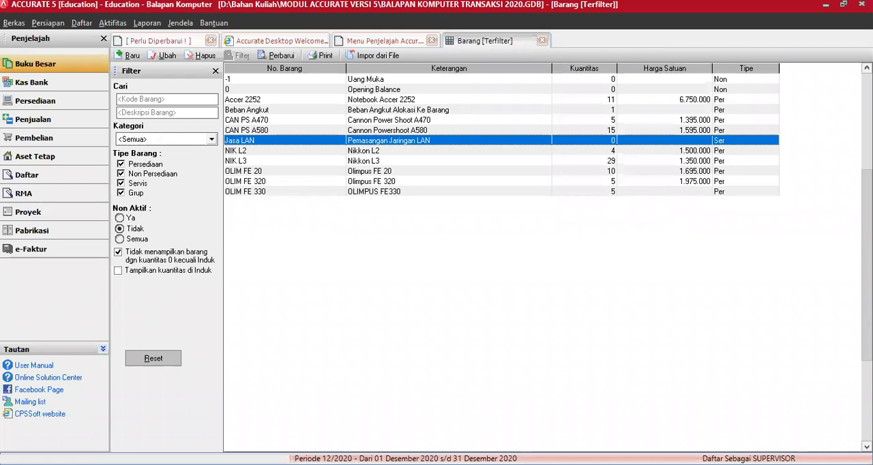
{"action": "left_click", "coordinate": [543, 42]}
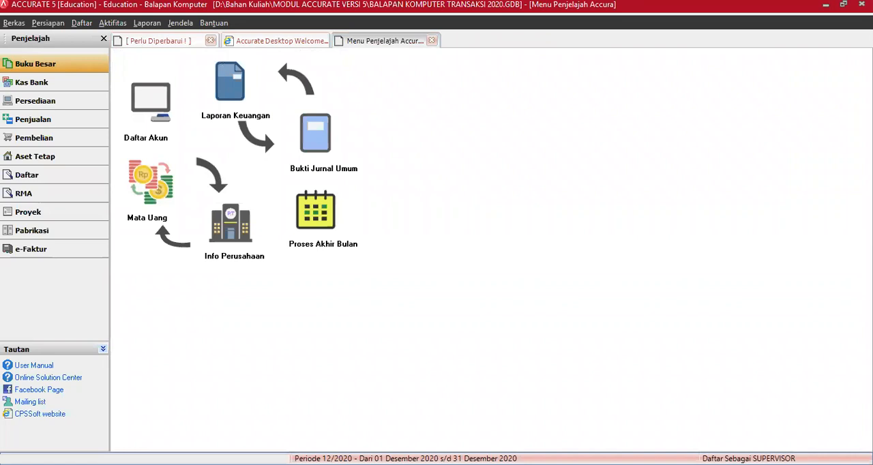
{"action": "left_click", "coordinate": [55, 124]}
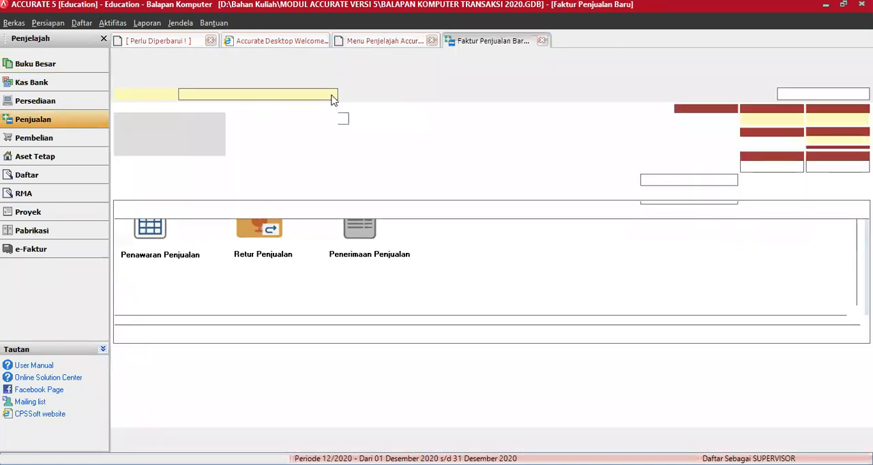
{"action": "left_click", "coordinate": [332, 94]}
{"action": "left_click", "coordinate": [200, 165]}
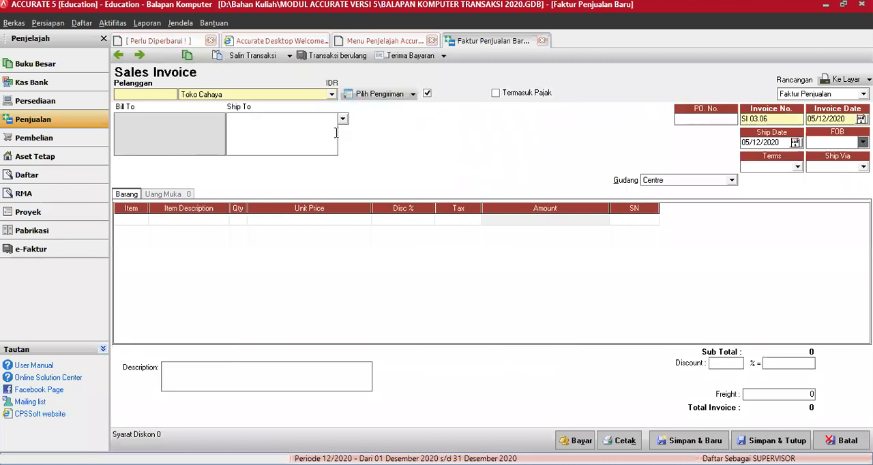
Set both the invoice date and the ship date to 25/03/2016, keeping invoice number SI 03.06
{"action": "left_click", "coordinate": [783, 118]}
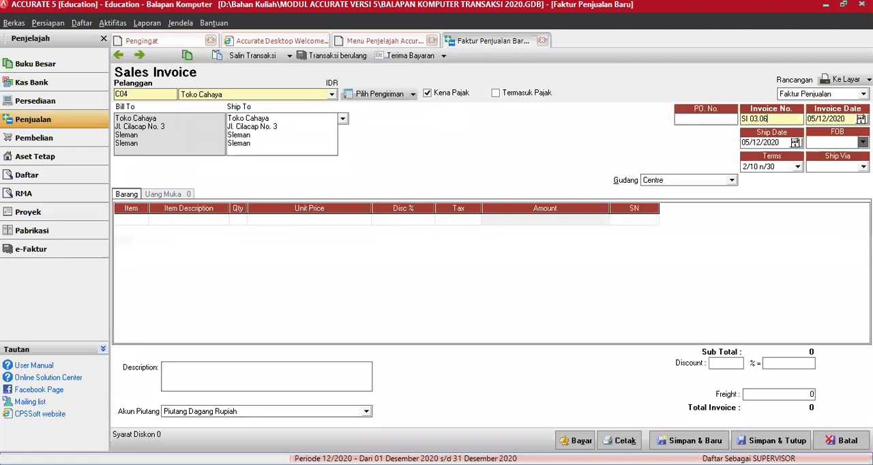
{"action": "type", "text": "25"}
{"action": "key", "text": "BackSpace"}
{"action": "key", "text": "BackSpace"}
{"action": "key", "text": "Tab"}
{"action": "type", "text": "25/03/2016"}
{"action": "key", "text": "Tab"}
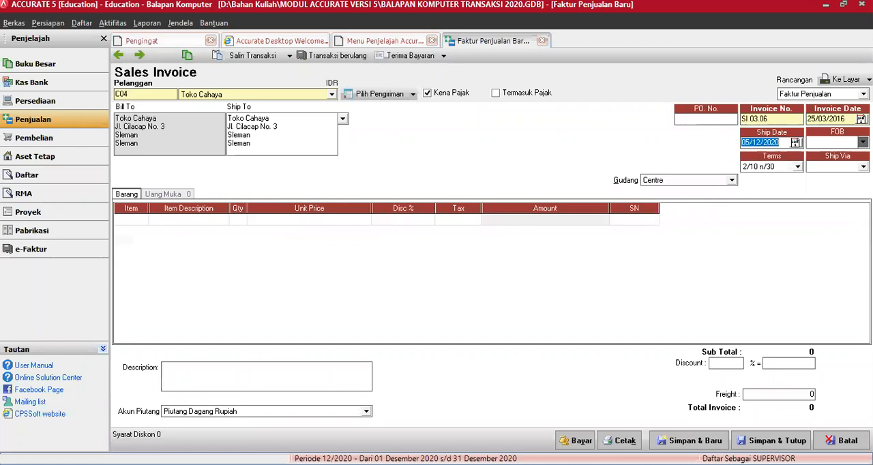
{"action": "type", "text": "250316"}
{"action": "key", "text": "Tab"}
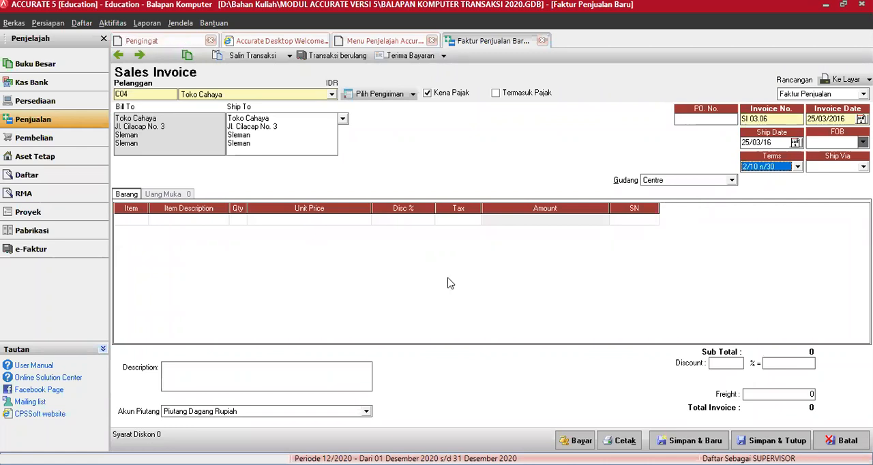
Add one Jasa LAN item at a unit price of Rp 2.500.000 without discount or tax, and save and close the invoice
{"action": "left_click", "coordinate": [142, 220]}
{"action": "left_click", "coordinate": [142, 220]}
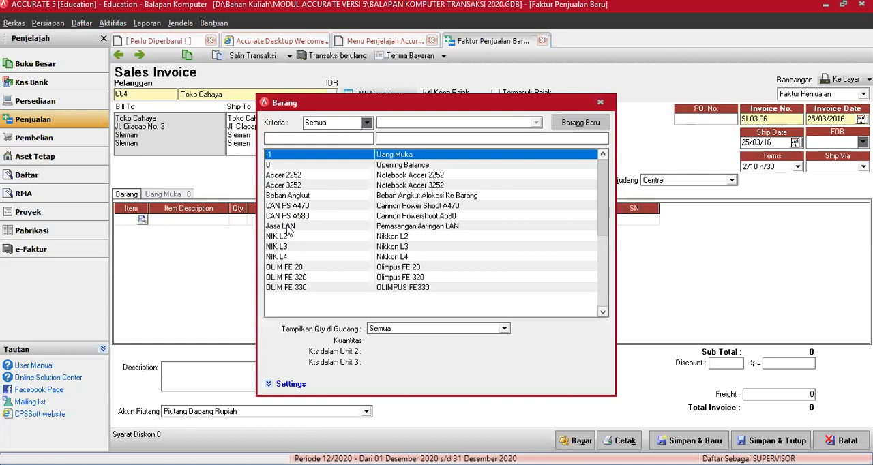
{"action": "double_click", "coordinate": [286, 227]}
{"action": "type", "text": "1"}
{"action": "key", "text": "Tab"}
{"action": "type", "text": "2.500."}
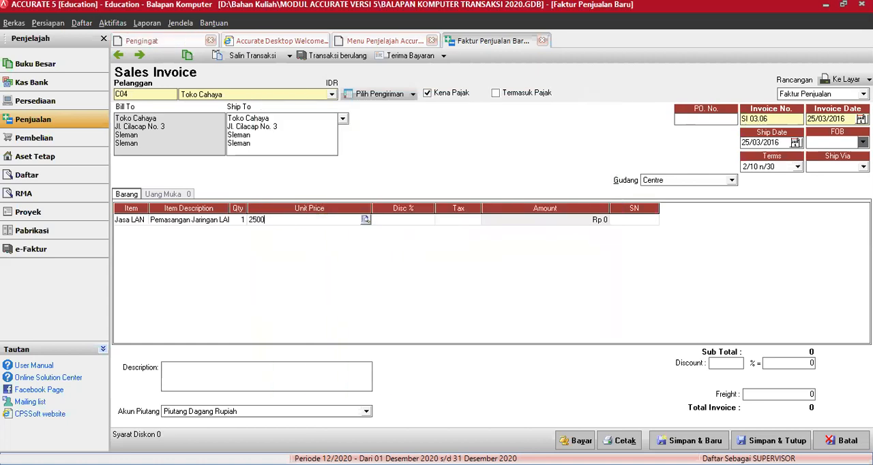
{"action": "type", "text": "000"}
{"action": "key", "text": "Tab"}
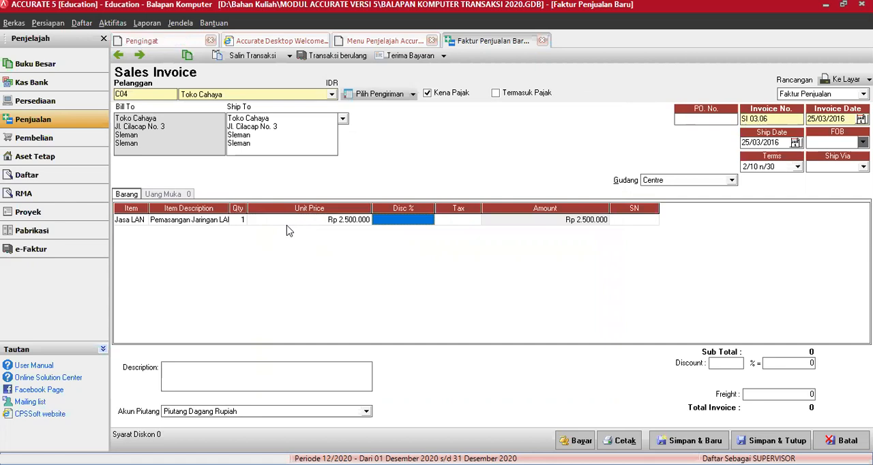
{"action": "key", "text": "Tab"}
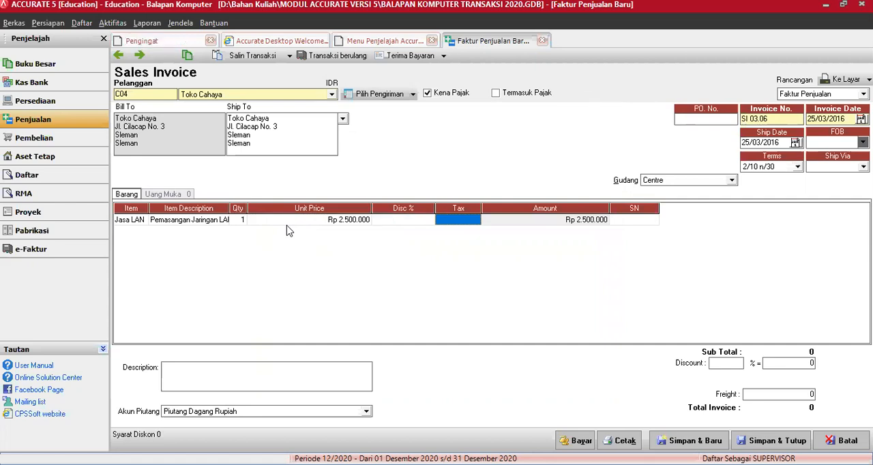
{"action": "key", "text": "Tab"}
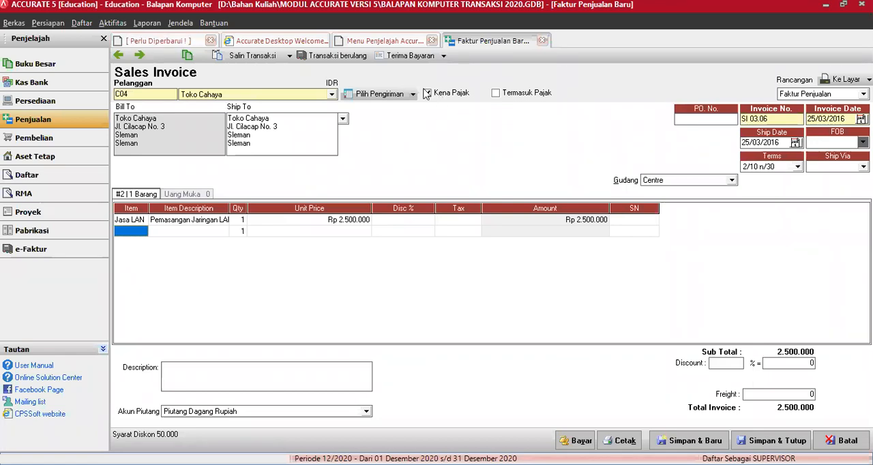
{"action": "left_click", "coordinate": [426, 92]}
{"action": "left_click", "coordinate": [778, 441]}
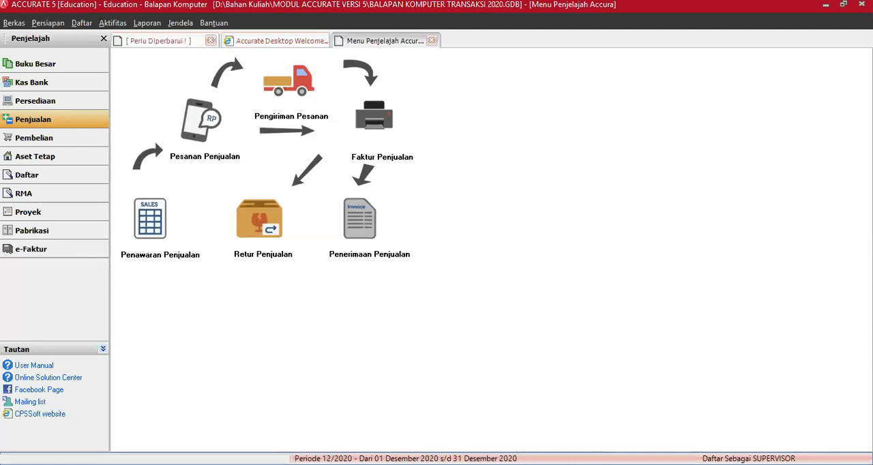
Reopen invoice SI 03.06, start a customer receipt from it and set the cheque date to 25/03/2016
{"action": "left_click", "coordinate": [362, 117]}
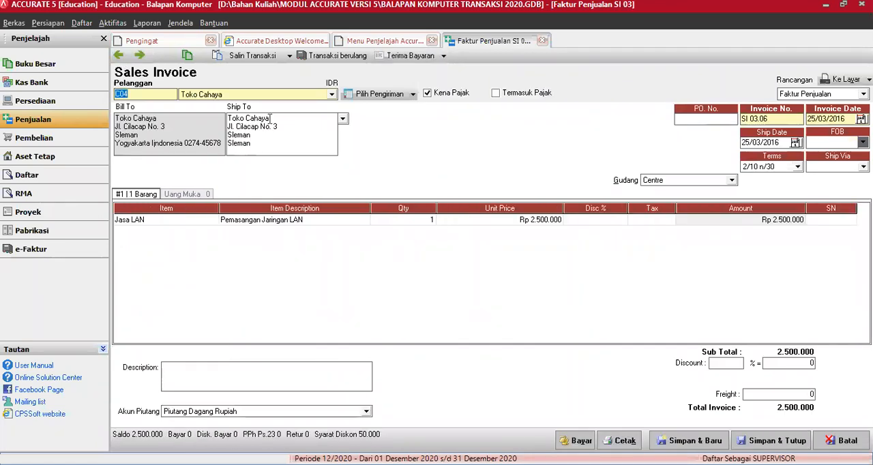
{"action": "left_click", "coordinate": [409, 56]}
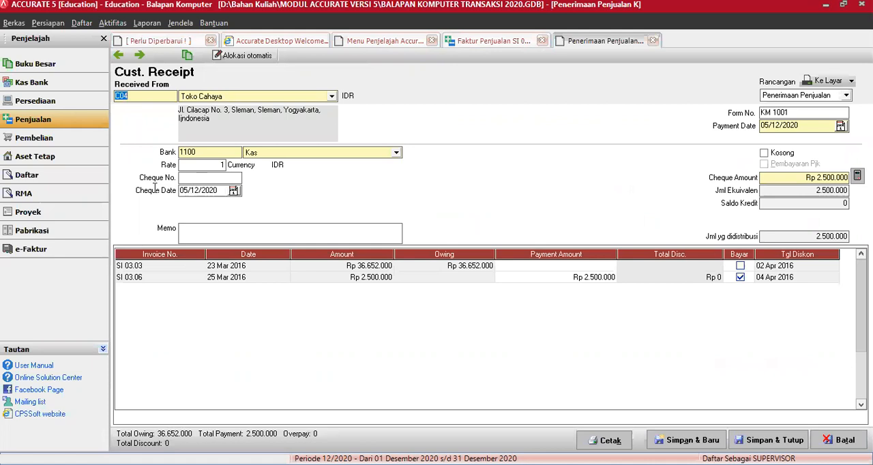
{"action": "left_click_drag", "start_coordinate": [154, 187], "coordinate": [154, 189]}
{"action": "type", "text": "25/03/16"}
Enter the receipt memo Pembayaran Pemasangan Jasa LAN
{"action": "left_click", "coordinate": [226, 235]}
{"action": "type", "text": "Pembaya"}
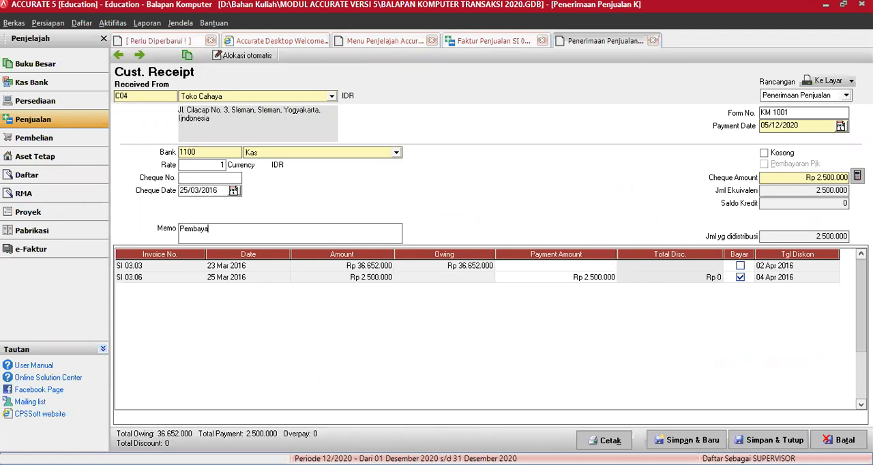
{"action": "type", "text": "ran Pemasangan Jasa LAN"}
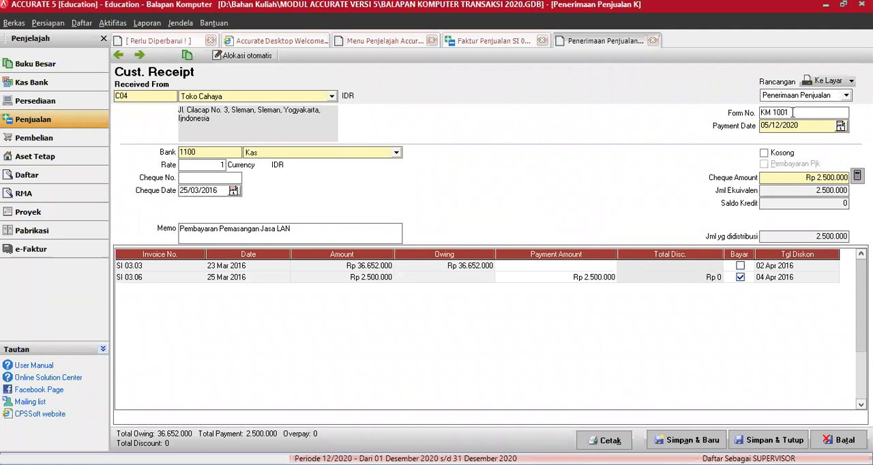
Set the receipt's form number to KM 1002 and payment date to 25/03/2016, and save and close both receipt and invoice
{"action": "key", "text": "BackSpace"}
{"action": "type", "text": "2"}
{"action": "key", "text": "Tab"}
{"action": "type", "text": "25/03/2016"}
{"action": "key", "text": "Tab"}
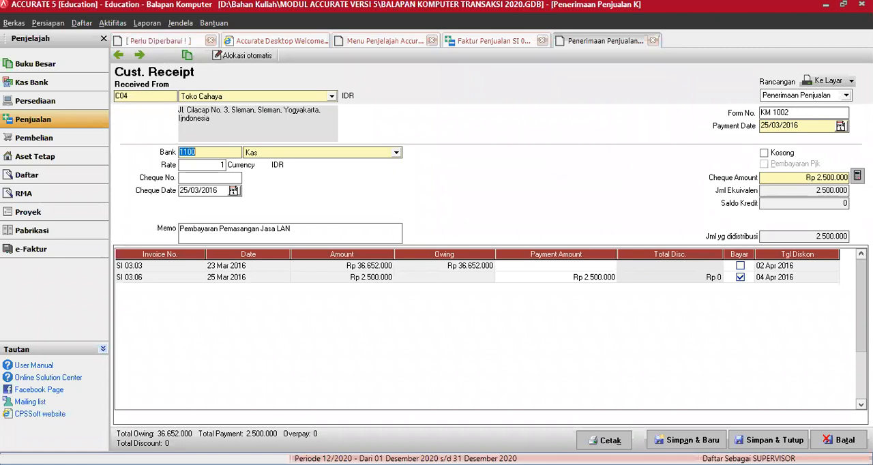
{"action": "left_click", "coordinate": [771, 215]}
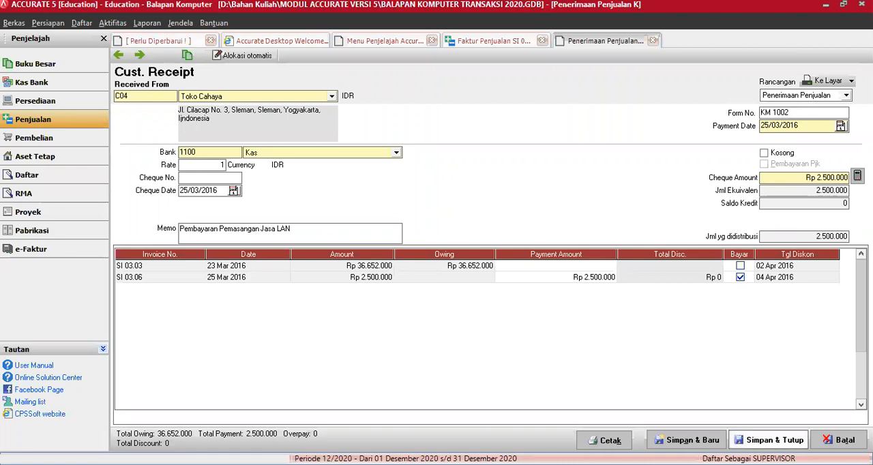
{"action": "left_click", "coordinate": [769, 440]}
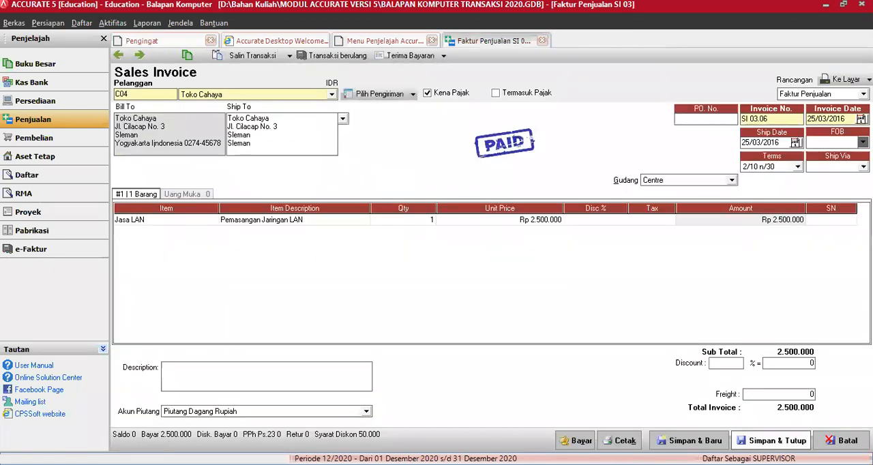
{"action": "left_click", "coordinate": [768, 440]}
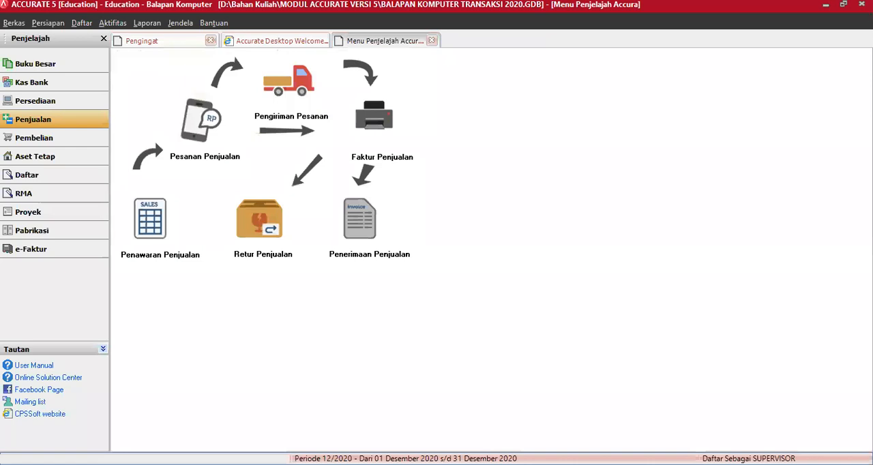
Reopen receipt KM 1002, change its bank account to 1101 Kas Rupiah, and save and close it
{"action": "left_click", "coordinate": [360, 227]}
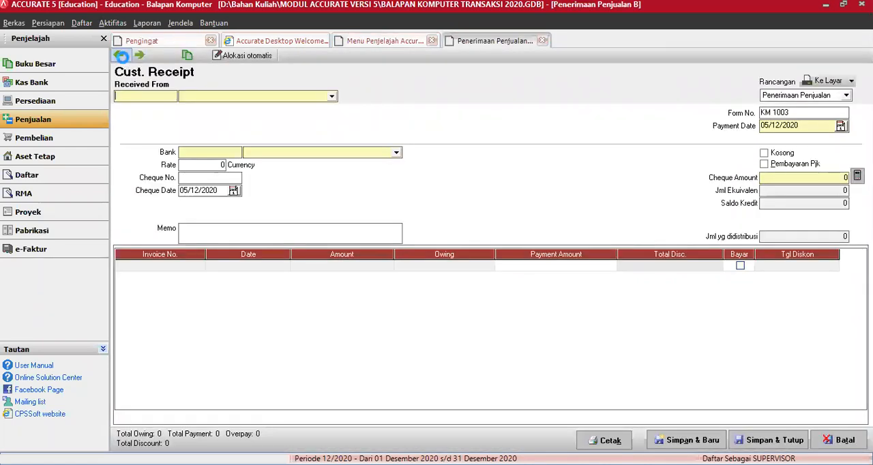
{"action": "left_click", "coordinate": [121, 56]}
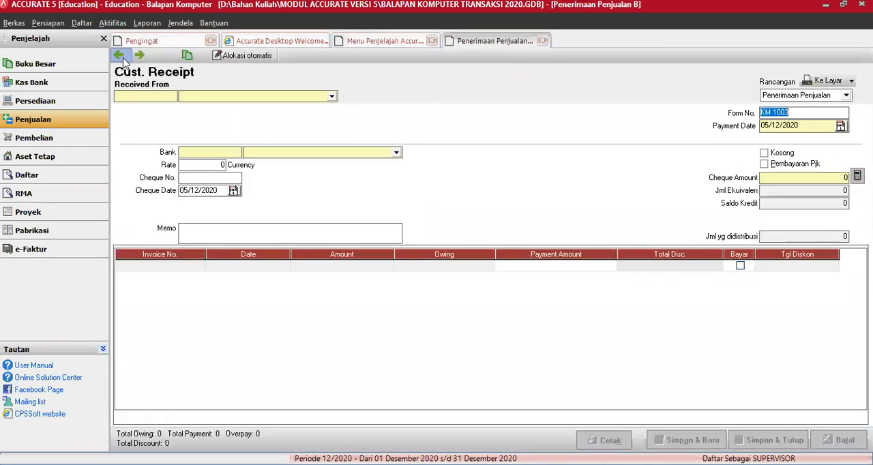
{"action": "left_click", "coordinate": [396, 154]}
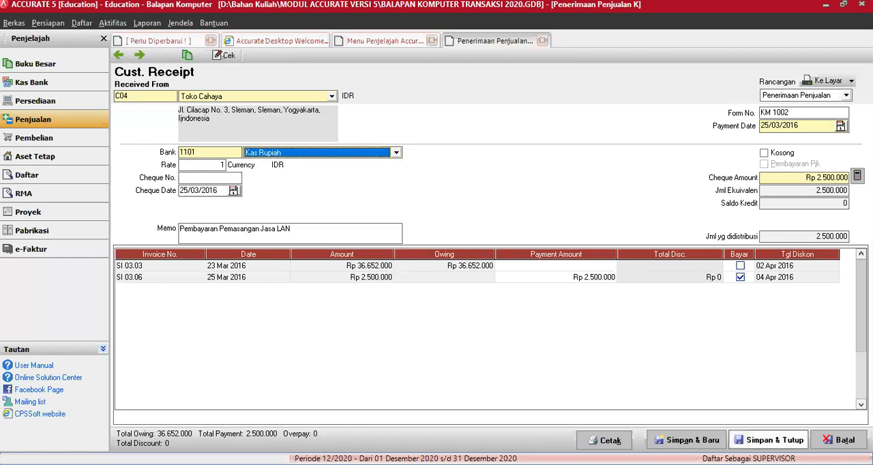
{"action": "left_click", "coordinate": [768, 440]}
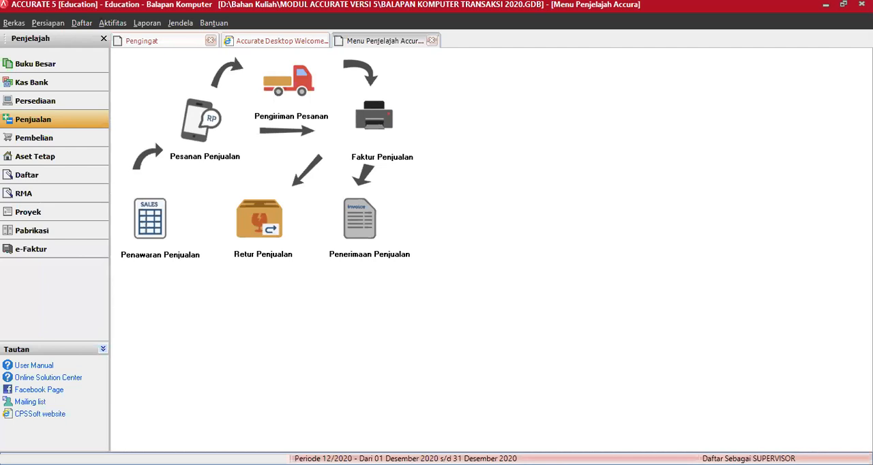
Create a new sales invoice for customer Bougenville Elektrik with invoice date and ship date 25/03/2016
{"action": "left_click", "coordinate": [374, 114]}
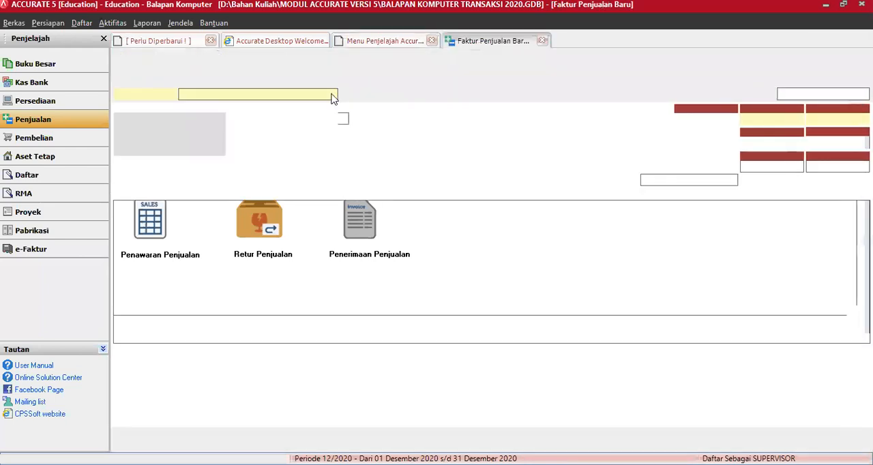
{"action": "left_click", "coordinate": [333, 95]}
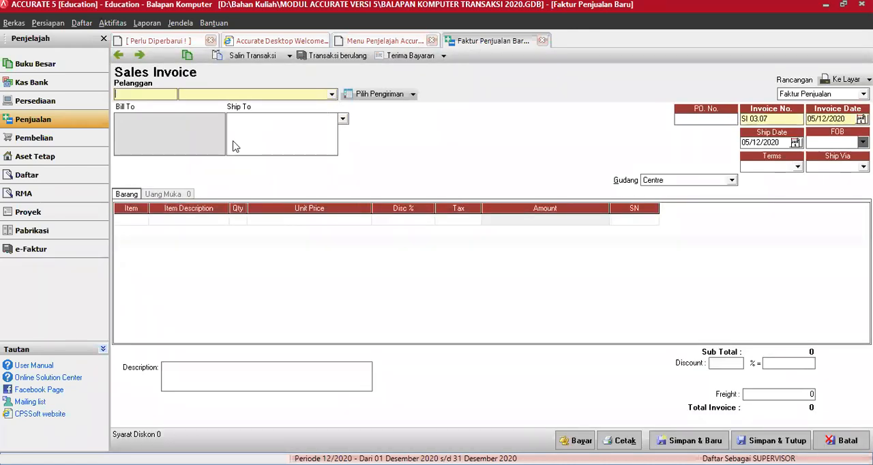
{"action": "left_click", "coordinate": [211, 122]}
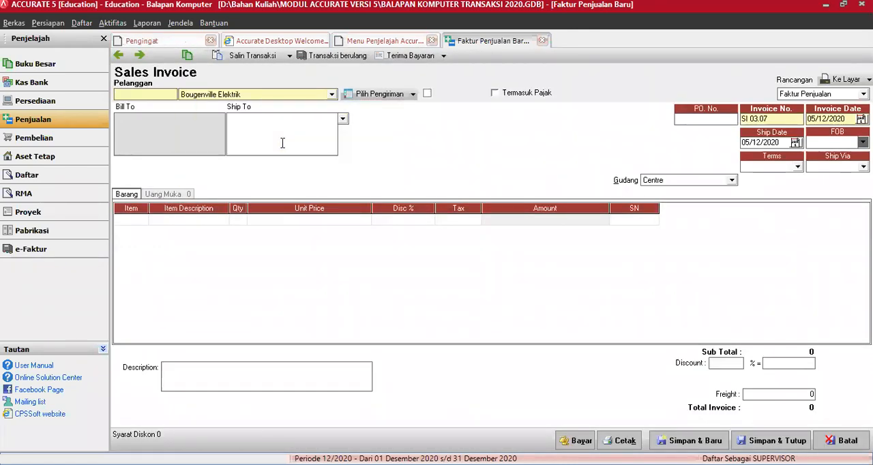
{"action": "left_click", "coordinate": [773, 119]}
{"action": "key", "text": "Tab"}
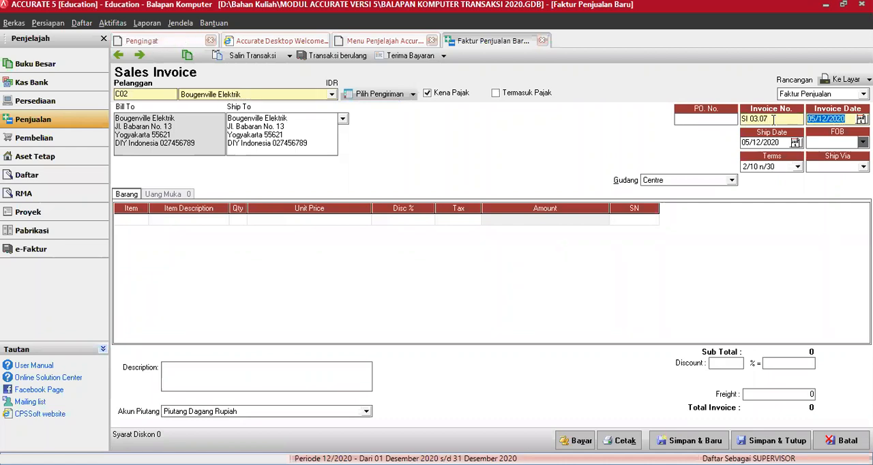
{"action": "type", "text": "25032016"}
{"action": "key", "text": "Tab"}
{"action": "type", "text": "25/"}
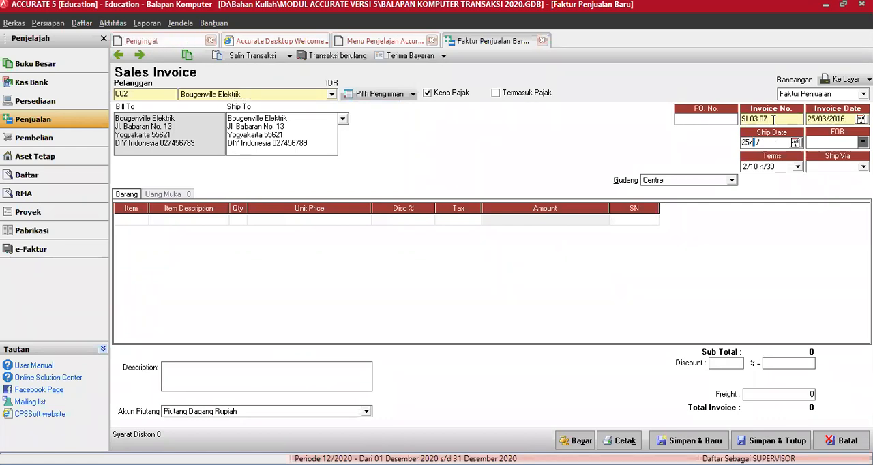
{"action": "type", "text": "03/16"}
{"action": "key", "text": "Tab"}
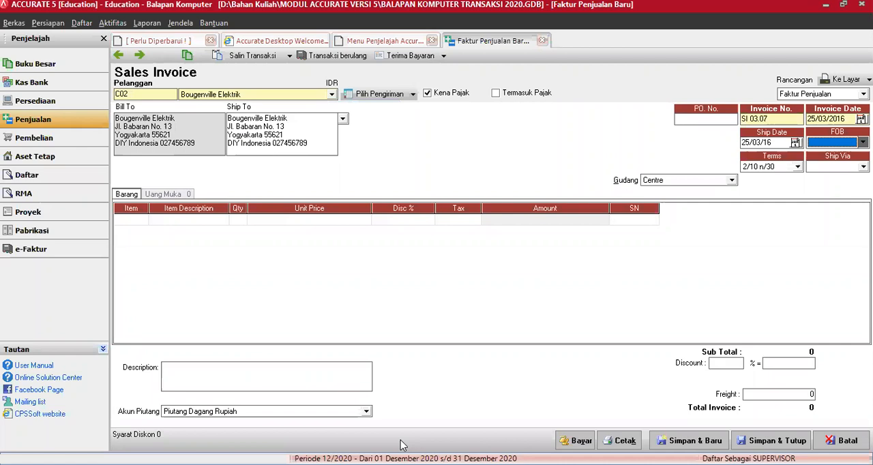
{"action": "key", "text": "alt+Tab"}
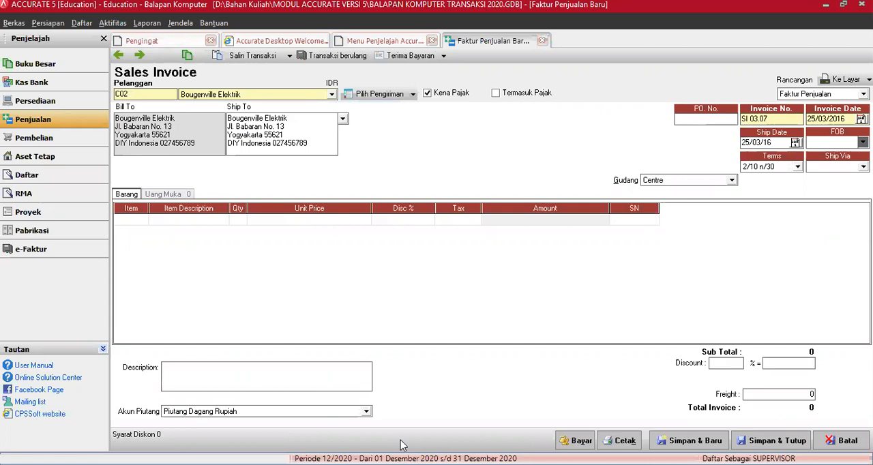
Add item NIK L3 to the invoice with quantity 5 and unit price Rp 1.400.000
{"action": "left_click", "coordinate": [145, 223]}
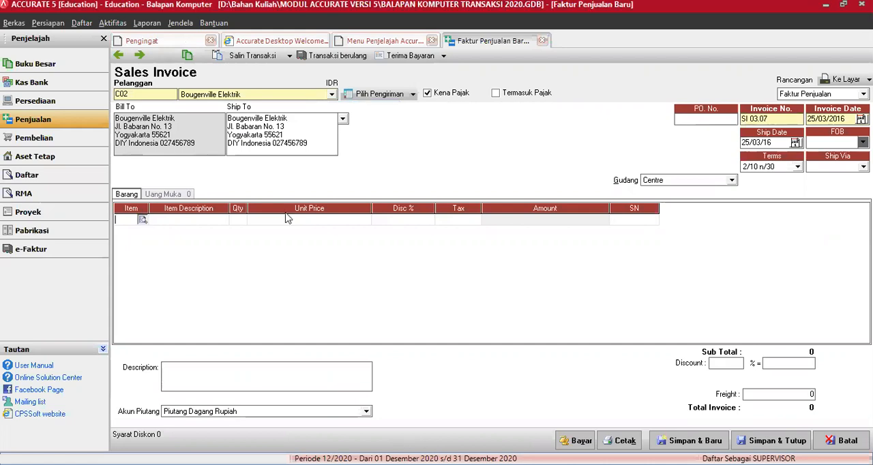
{"action": "left_click", "coordinate": [279, 247]}
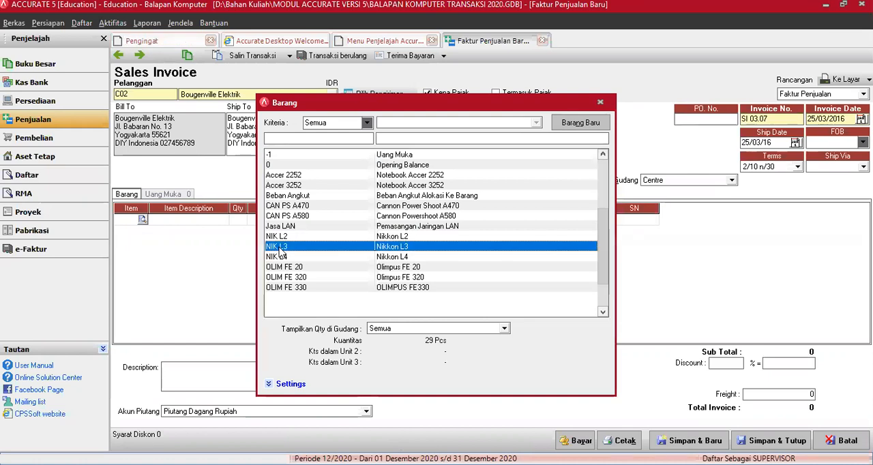
{"action": "double_click", "coordinate": [280, 248]}
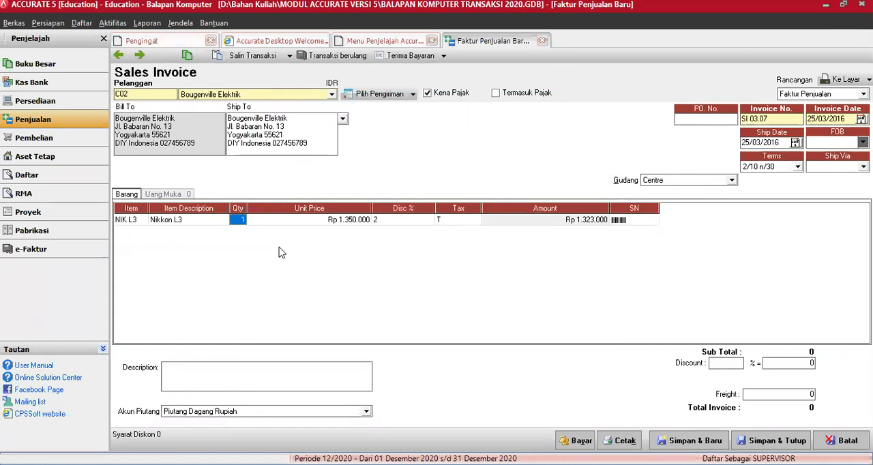
{"action": "type", "text": "5"}
{"action": "key", "text": "Tab"}
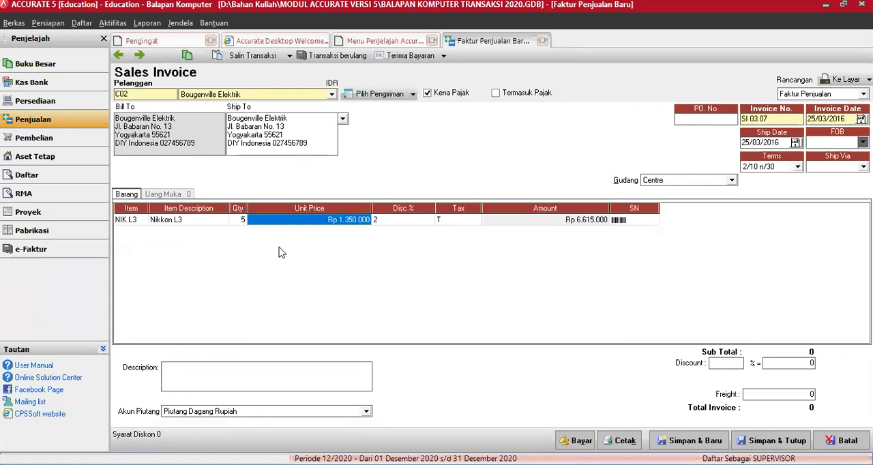
{"action": "type", "text": "1400000"}
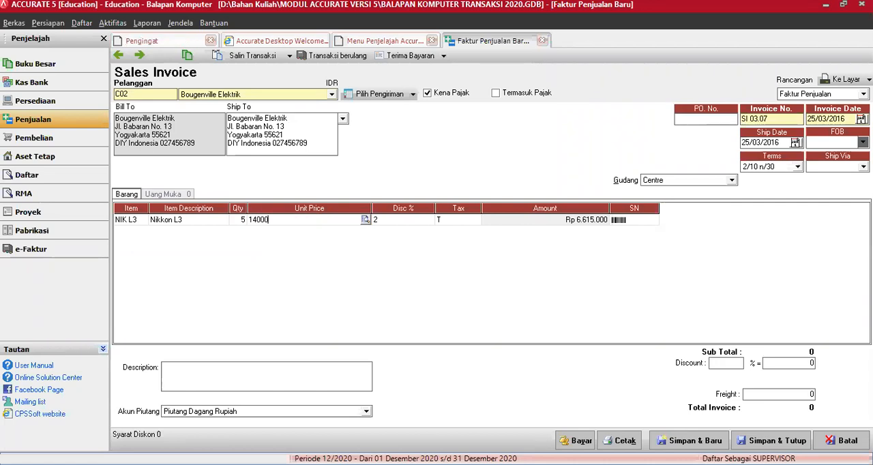
{"action": "key", "text": "Tab"}
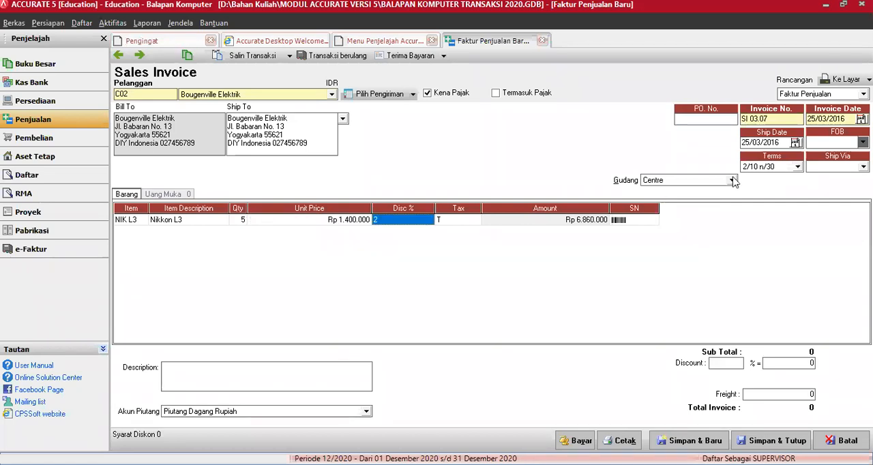
{"action": "left_click", "coordinate": [733, 178]}
{"action": "left_click", "coordinate": [414, 275]}
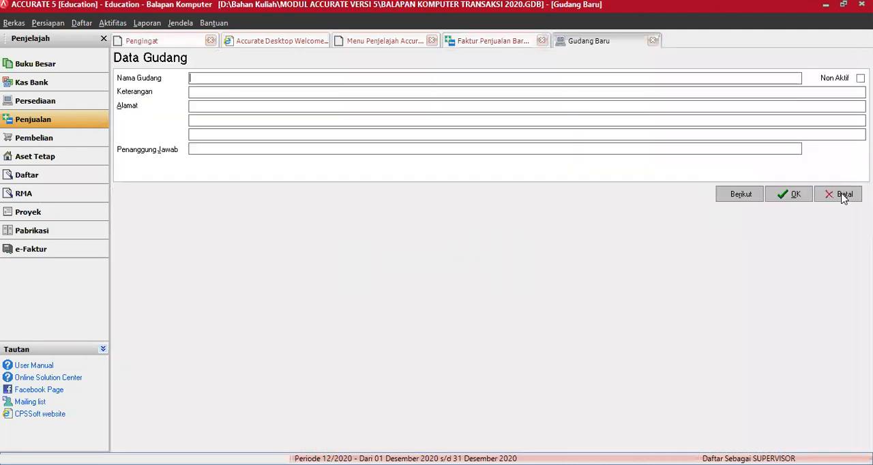
{"action": "left_click", "coordinate": [842, 194]}
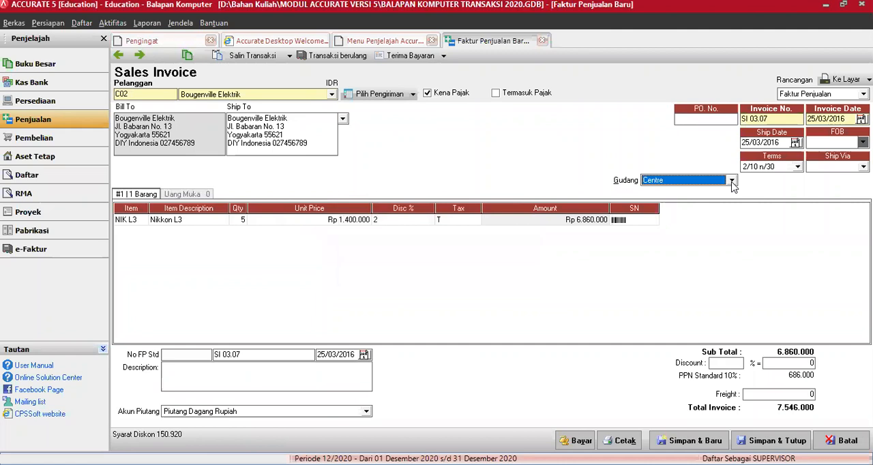
Set the invoice's warehouse to Gudang Kamera
{"action": "left_click", "coordinate": [732, 183]}
{"action": "left_click", "coordinate": [676, 216]}
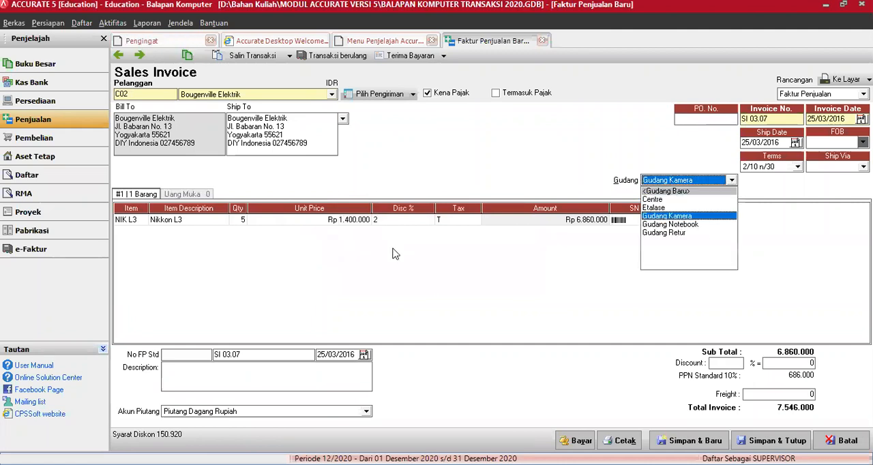
{"action": "left_click", "coordinate": [389, 220]}
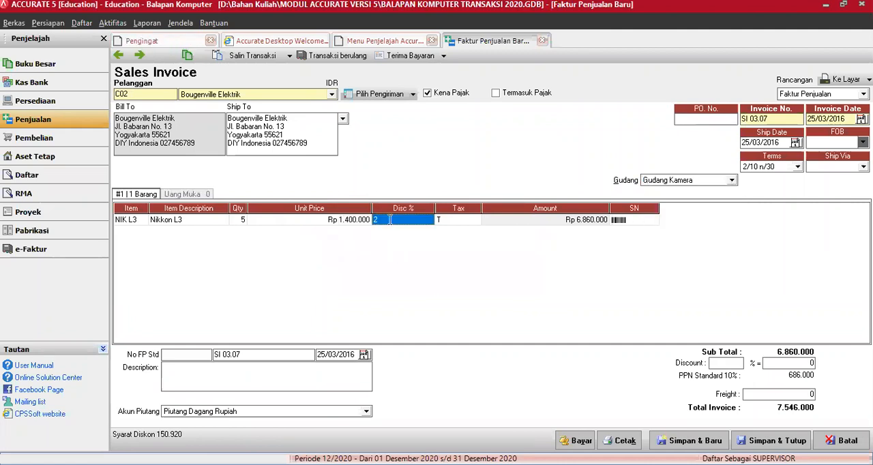
Set the Nikkon L3 line's discount to 2+5 percent, and save and close the invoice
{"action": "left_click", "coordinate": [389, 220]}
{"action": "type", "text": "+5"}
{"action": "key", "text": "Tab"}
{"action": "key", "text": "Tab"}
{"action": "key", "text": "Tab"}
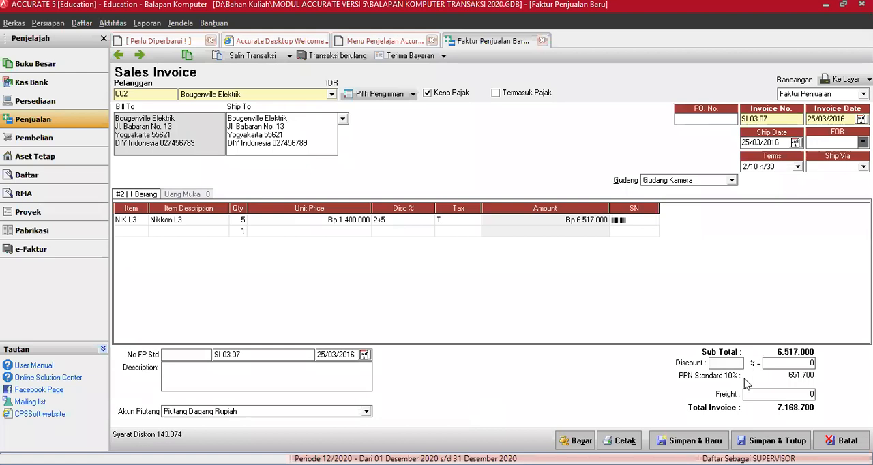
{"action": "left_click", "coordinate": [659, 339]}
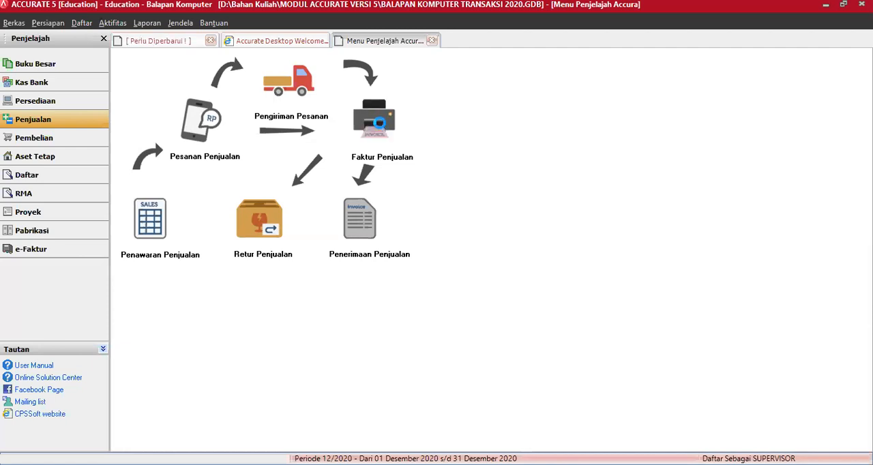
Create a new sales invoice for customer Delima Komputer with invoice date and ship date 25/03/2016
{"action": "left_click", "coordinate": [381, 129]}
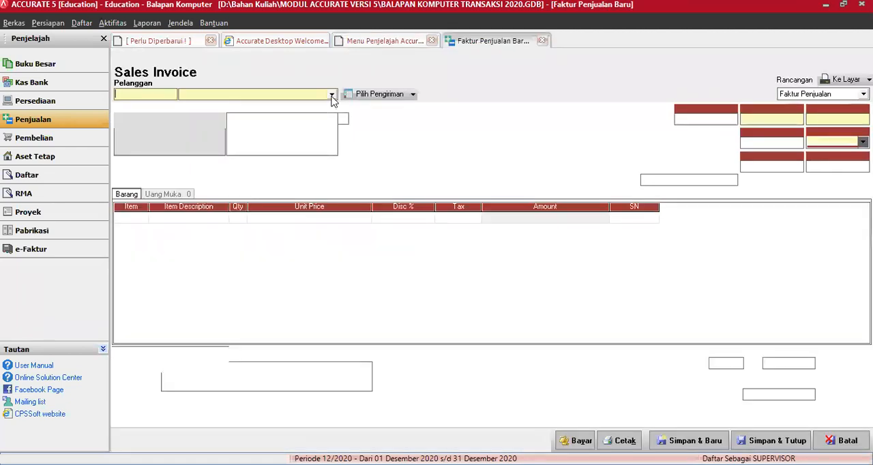
{"action": "left_click", "coordinate": [332, 95]}
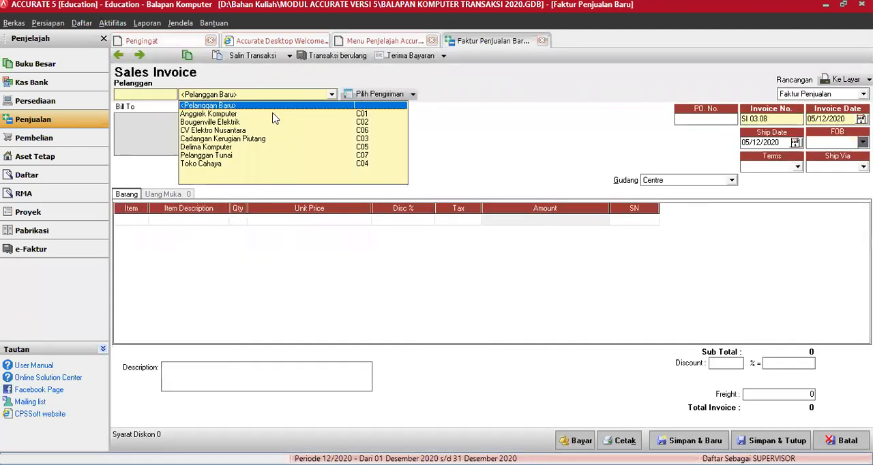
{"action": "left_click", "coordinate": [225, 148]}
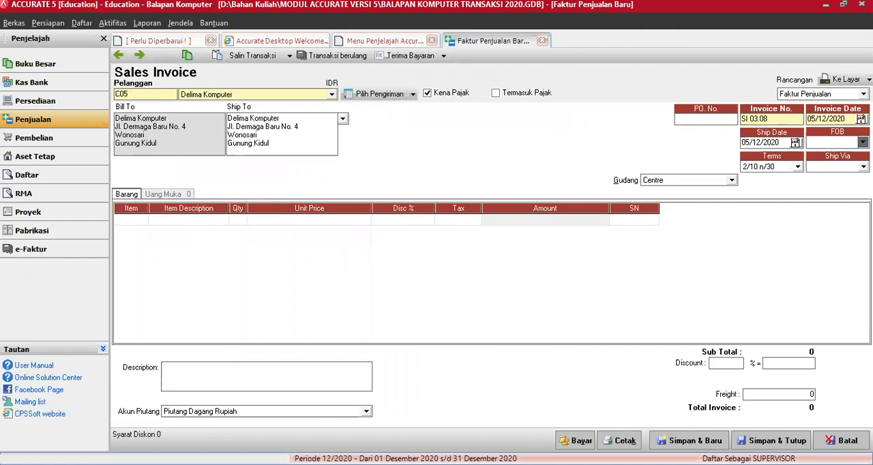
{"action": "type", "text": "2500"}
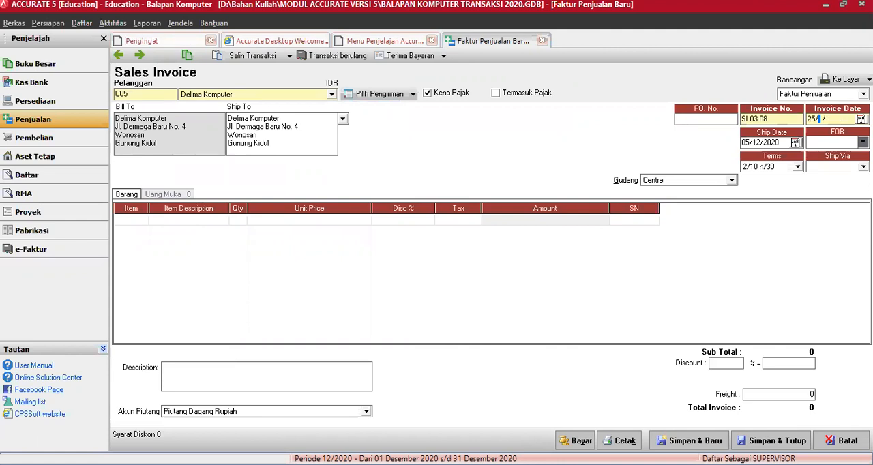
{"action": "type", "text": "31"}
{"action": "type", "text": "016"}
{"action": "type", "text": "25031"}
{"action": "type", "text": "6"}
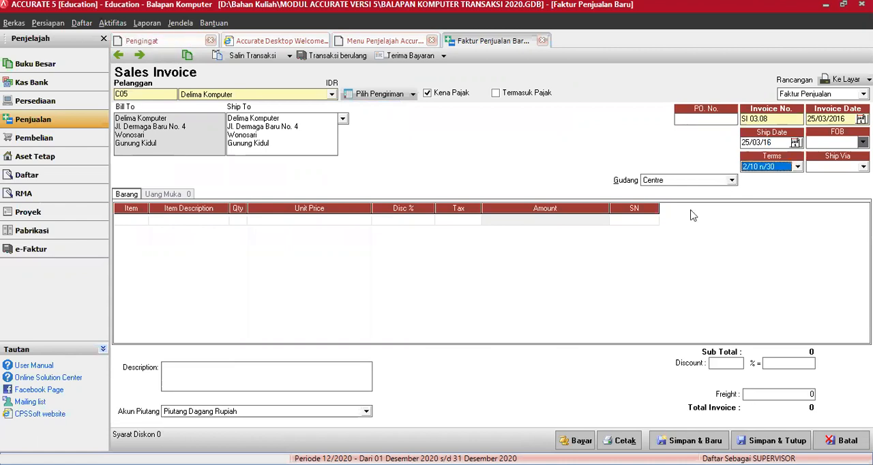
Set the invoice's warehouse to Gudang Kamera and its shipping method to Ambil Sendiri
{"action": "left_click", "coordinate": [730, 180]}
{"action": "left_click", "coordinate": [666, 216]}
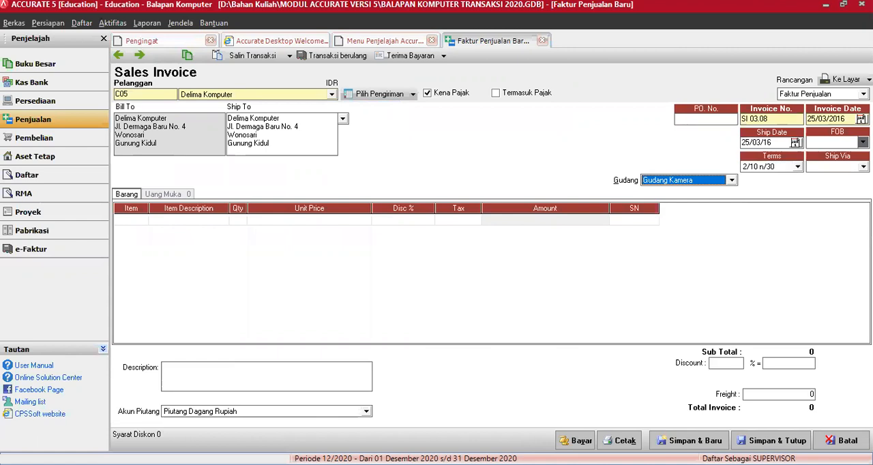
{"action": "left_click", "coordinate": [863, 166]}
{"action": "left_click", "coordinate": [804, 186]}
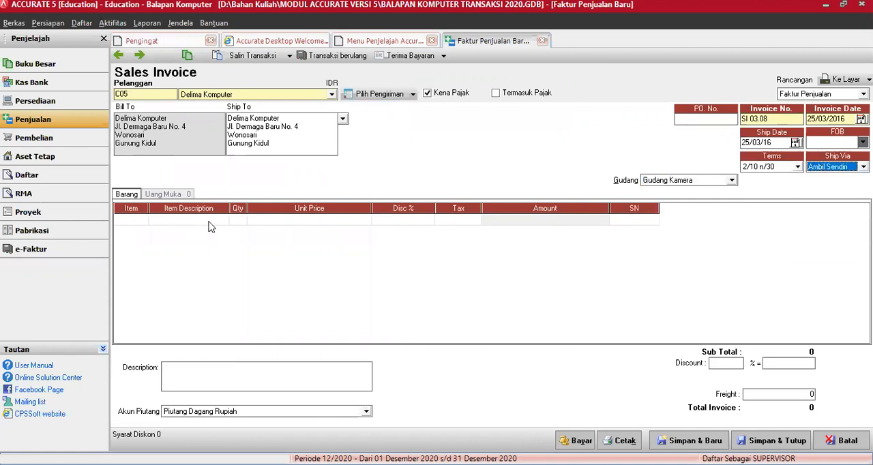
Add item NIK L3 to the Delima Komputer invoice and set its line discount to 0
{"action": "left_click", "coordinate": [140, 221]}
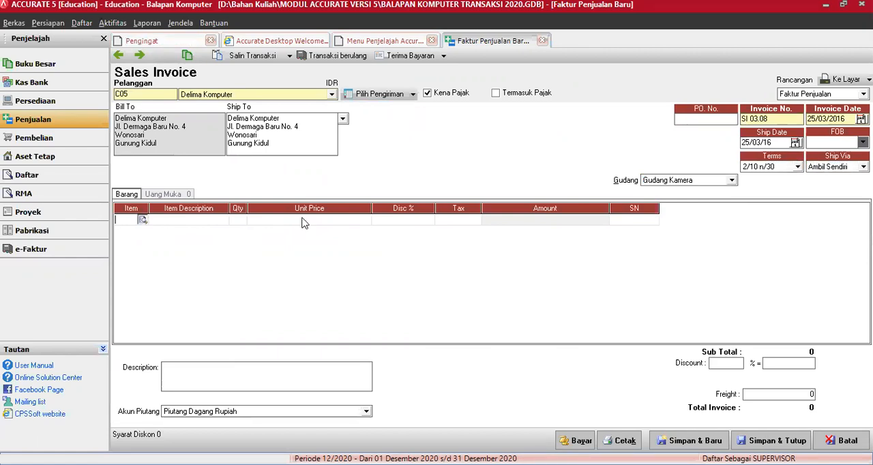
{"action": "key", "text": "Return"}
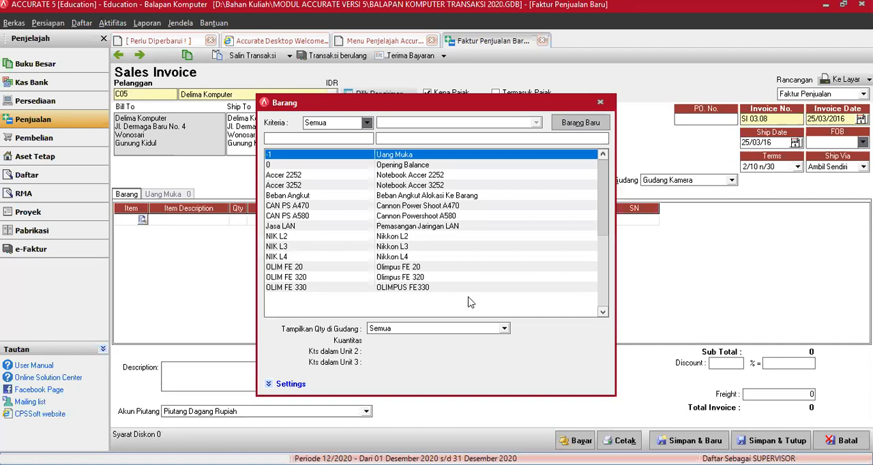
{"action": "scroll", "coordinate": [578, 422], "scroll_direction": "down", "scroll_amount": 3}
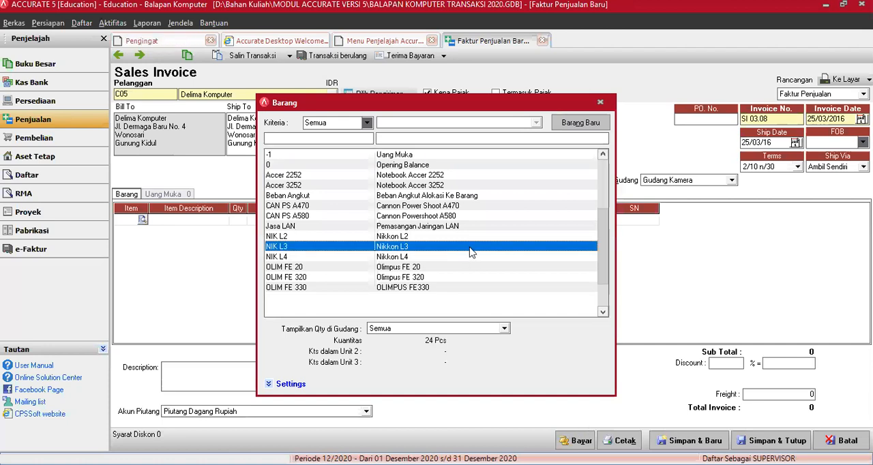
{"action": "double_click", "coordinate": [470, 247]}
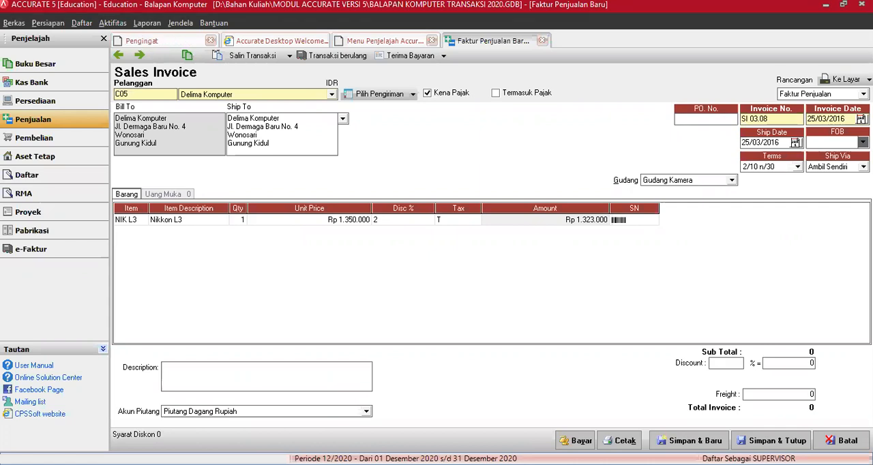
{"action": "left_click", "coordinate": [419, 240]}
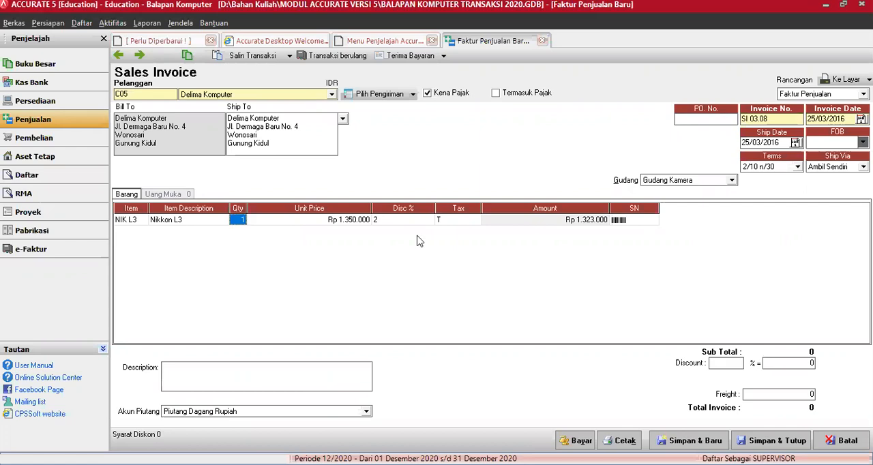
{"action": "key", "text": "Tab"}
{"action": "key", "text": "Tab"}
{"action": "type", "text": "0"}
{"action": "key", "text": "Tab"}
{"action": "key", "text": "Tab"}
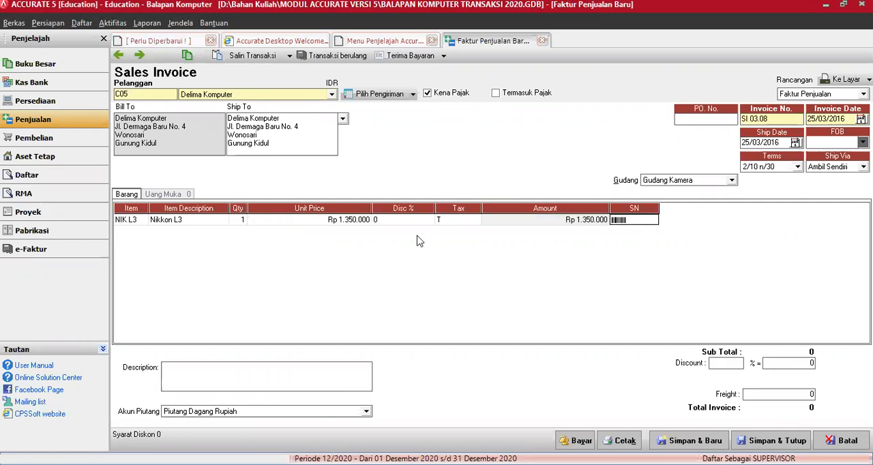
Enter the invoice description Trade in Kamera L3 Bekas, and save and close the invoice
{"action": "left_click", "coordinate": [266, 375]}
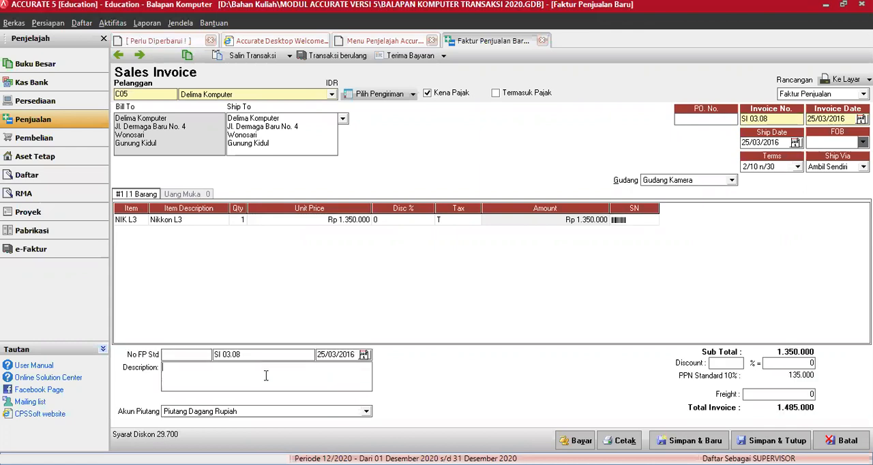
{"action": "type", "text": "Trade in Kamera L3 Bekas"}
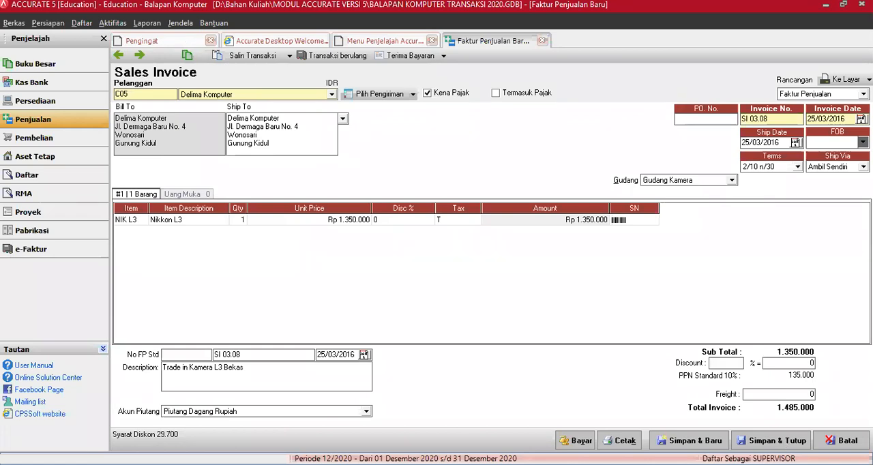
{"action": "left_click", "coordinate": [771, 440]}
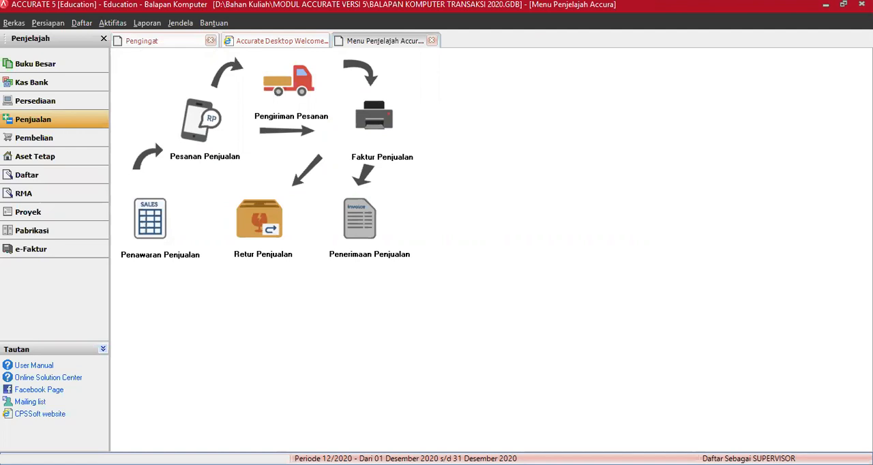
Create a new inventory item with item number NIK L3 Bekas
{"action": "key", "text": "alt+d"}
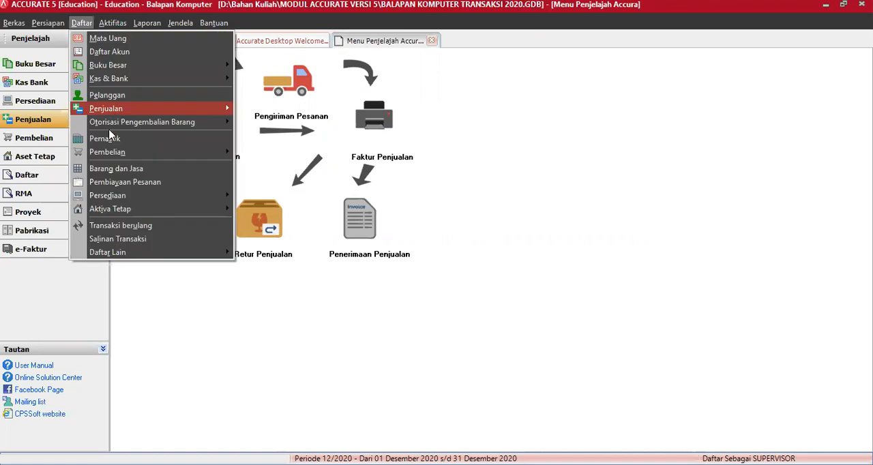
{"action": "left_click", "coordinate": [118, 167]}
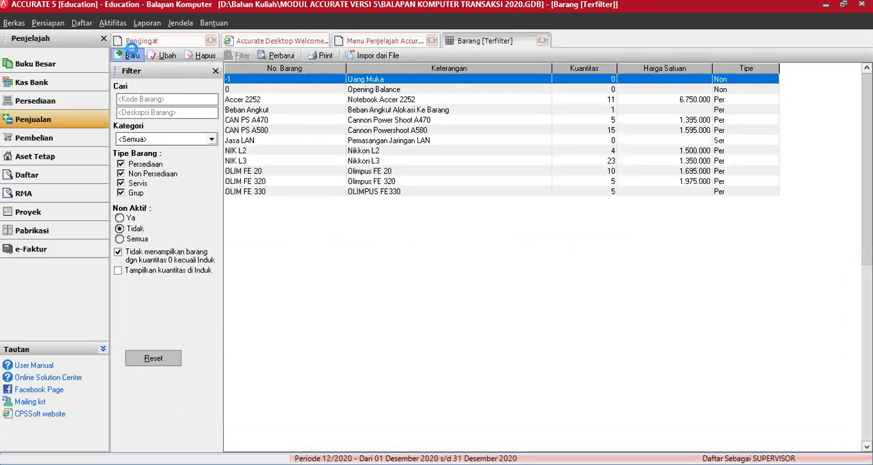
{"action": "left_click", "coordinate": [132, 53]}
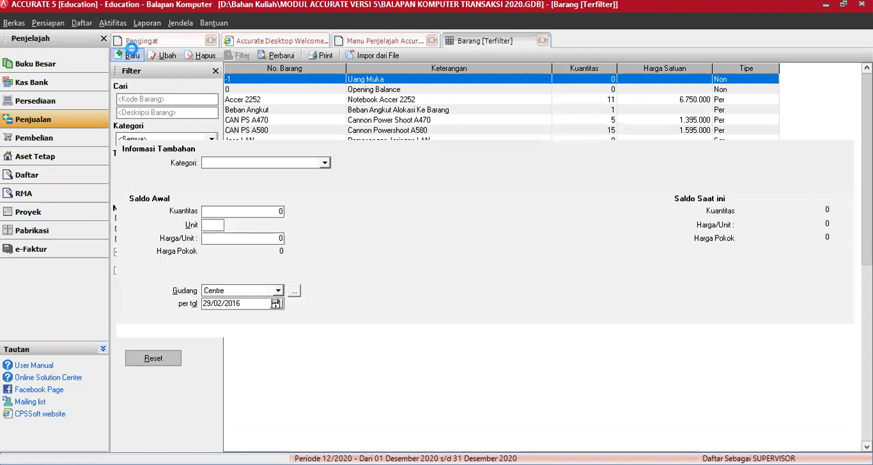
{"action": "type", "text": "L3"}
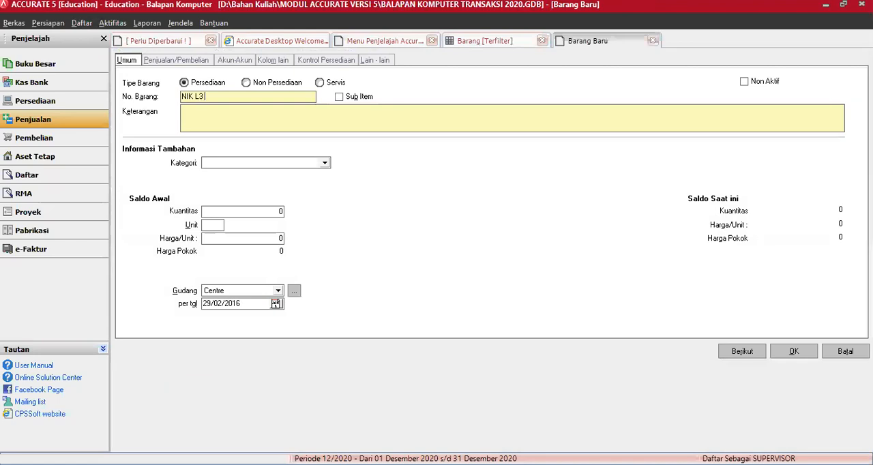
{"action": "type", "text": " Bekas"}
Enter Kamera Nikkon L3 Bekas as the new item's description
{"action": "left_click", "coordinate": [194, 113]}
{"action": "type", "text": "NIKon L3 Bekas"}
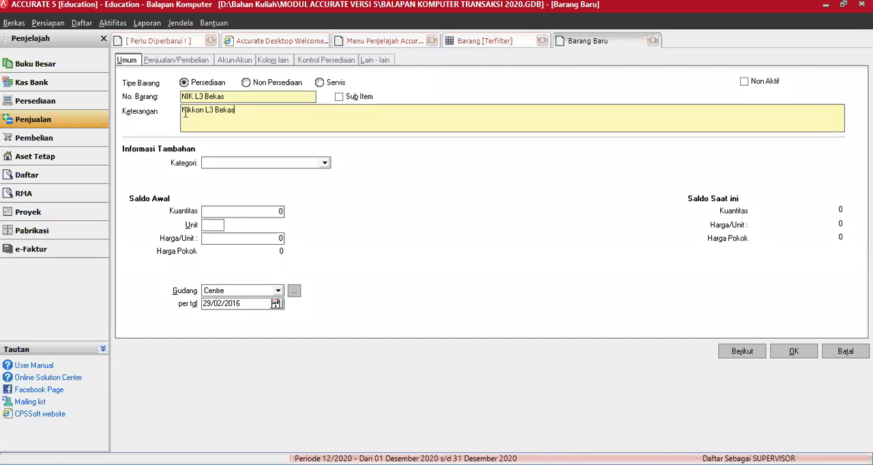
{"action": "left_click", "coordinate": [181, 110]}
{"action": "type", "text": "Kamera"}
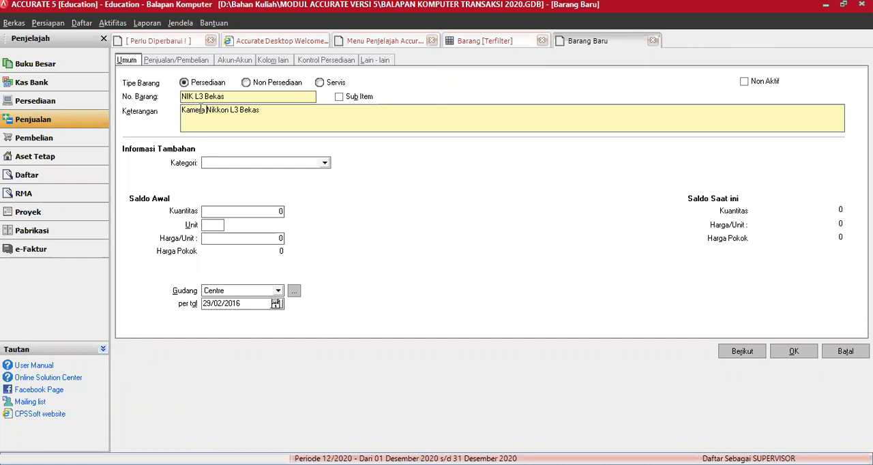
Set the item's category to Kamera Digital and its unit to Pcs, and bring up the warehouse choices
{"action": "left_click", "coordinate": [325, 167]}
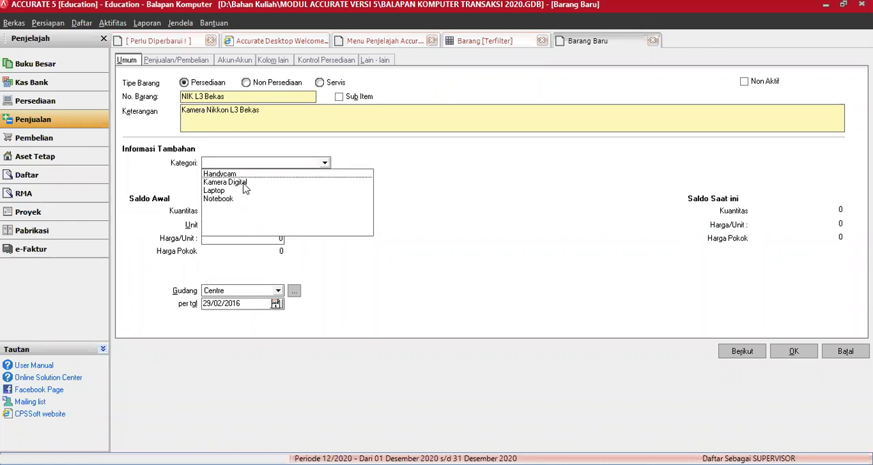
{"action": "left_click", "coordinate": [213, 228]}
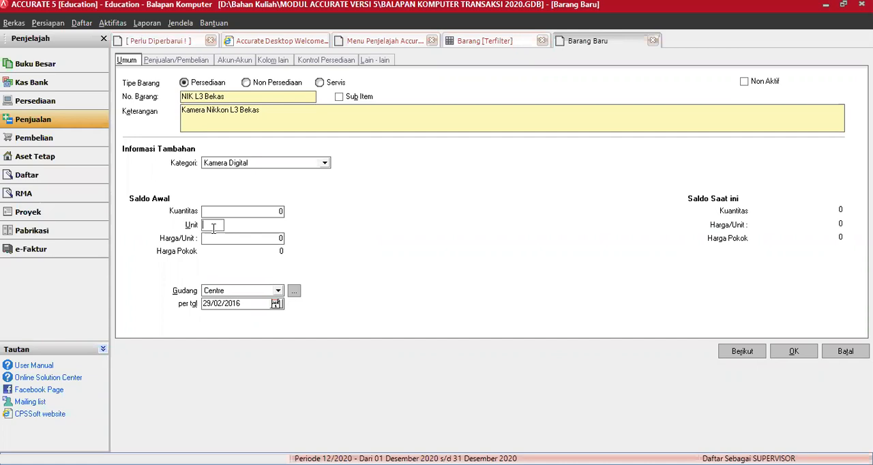
{"action": "type", "text": "Pcs"}
{"action": "left_click", "coordinate": [279, 291]}
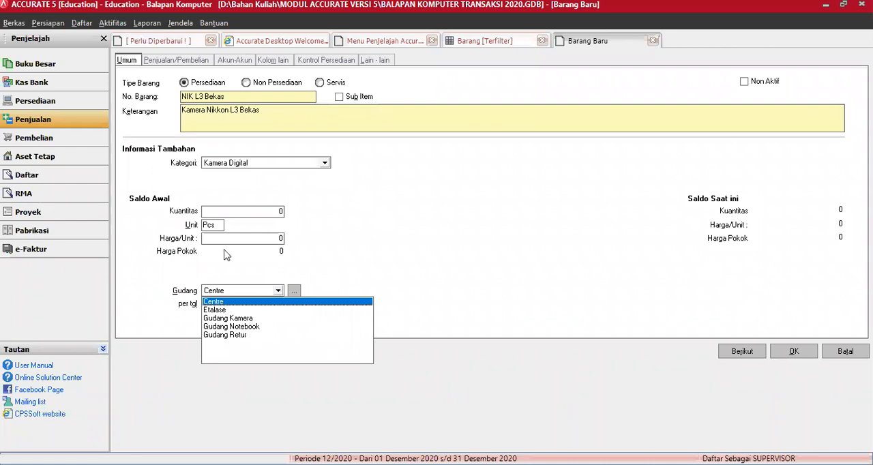
Set both the sales tax code and the purchase tax code of the item to T
{"action": "left_click", "coordinate": [177, 60]}
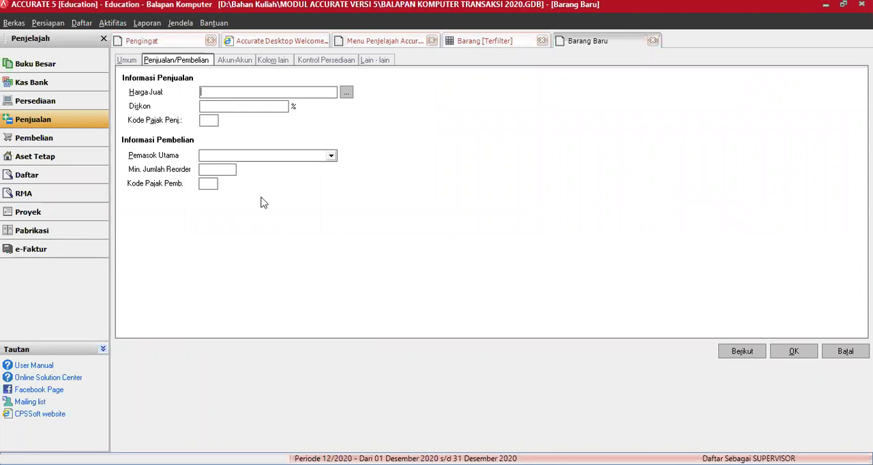
{"action": "type", "text": "T"}
{"action": "left_click", "coordinate": [211, 184]}
{"action": "type", "text": "T"}
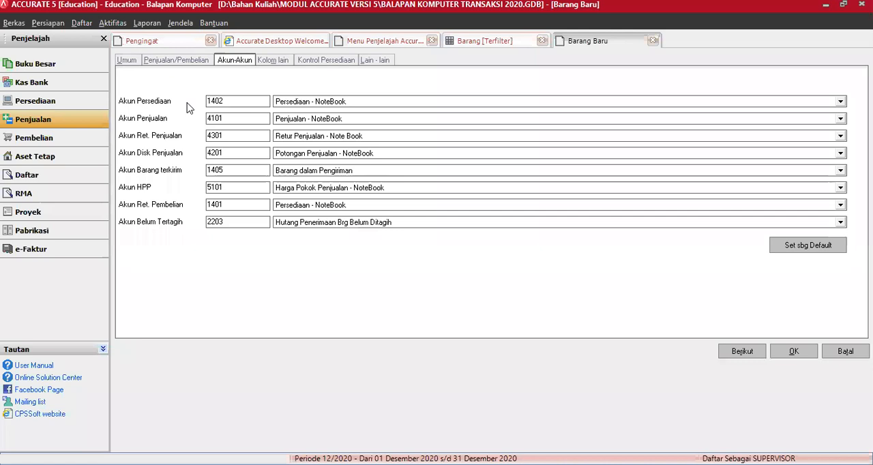
Set the item's inventory account to 1402, sales account to 4102, sales return account to 4302 and sales discount account to 4202
{"action": "key", "text": "Tab"}
{"action": "type", "text": "4102"}
{"action": "key", "text": "Tab"}
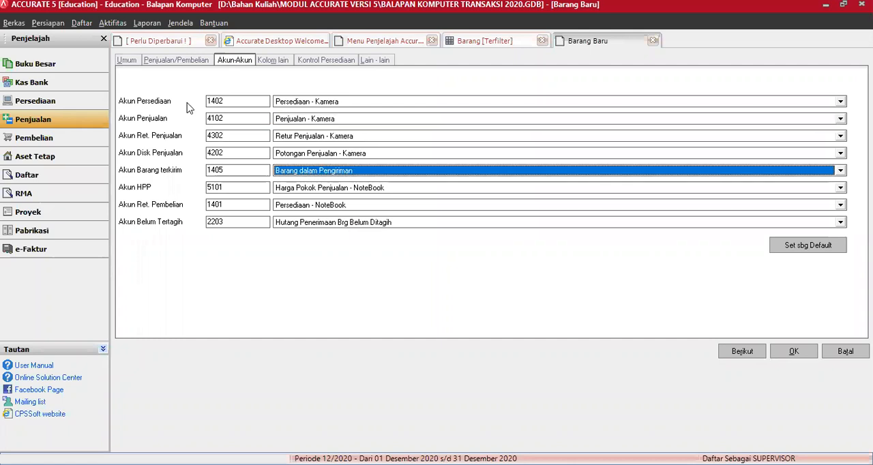
{"action": "key", "text": "Tab"}
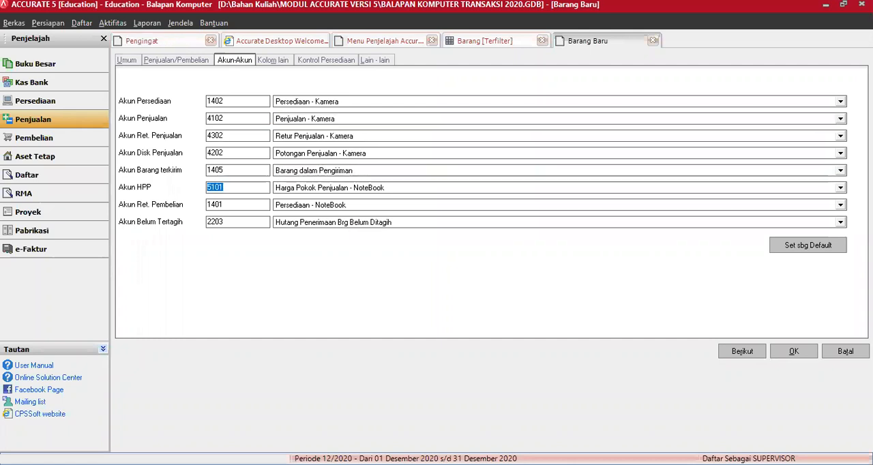
Set the item's HPP account to 5102 and its purchase return account to 1402, and save the item
{"action": "type", "text": "5102"}
{"action": "key", "text": "Tab"}
{"action": "key", "text": "Tab"}
{"action": "type", "text": "1402"}
{"action": "key", "text": "Tab"}
{"action": "key", "text": "Tab"}
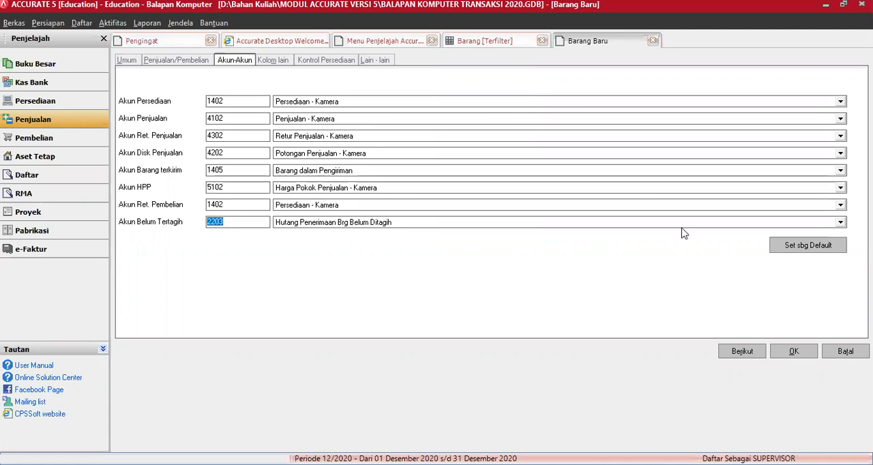
{"action": "left_click", "coordinate": [799, 355]}
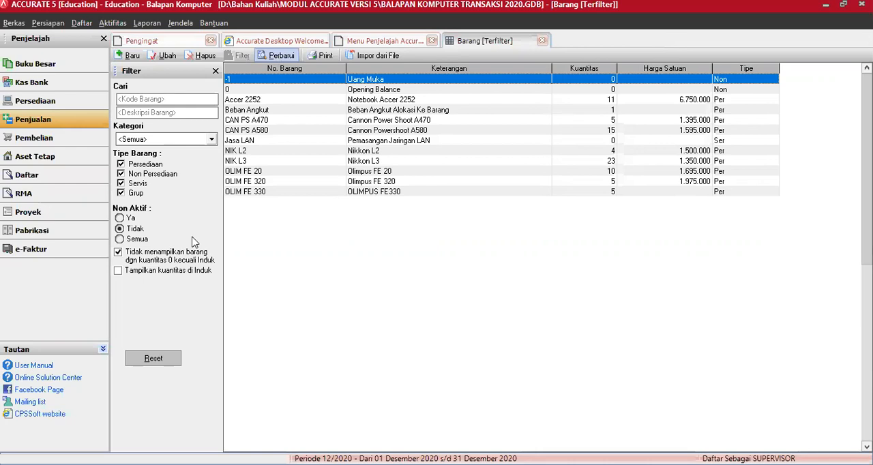
Include zero-quantity items in the item list to check NIK L3 Bekas, and close the list
{"action": "left_click", "coordinate": [118, 253]}
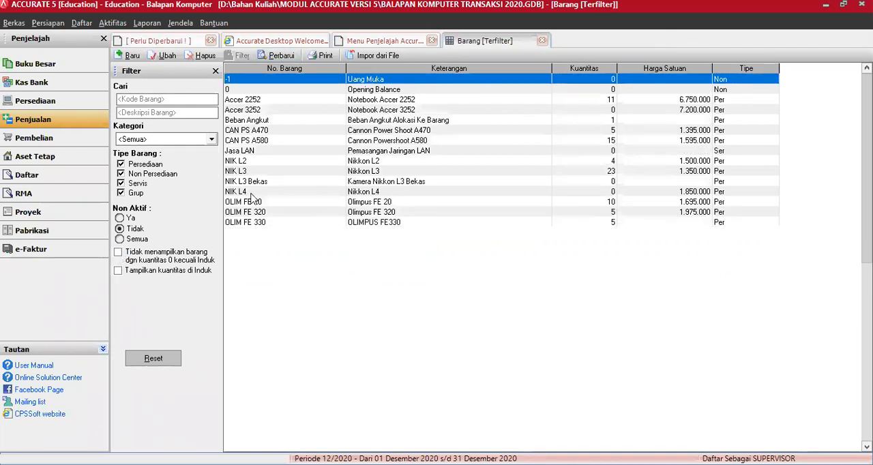
{"action": "left_click", "coordinate": [250, 183]}
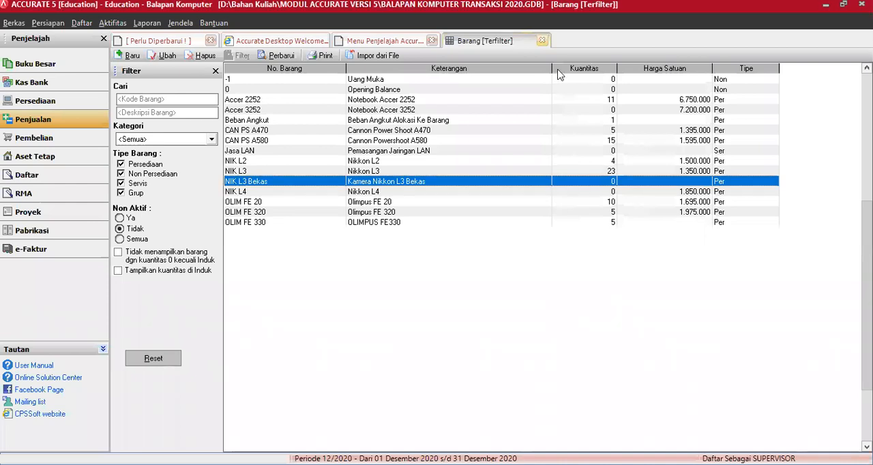
{"action": "left_click", "coordinate": [542, 40]}
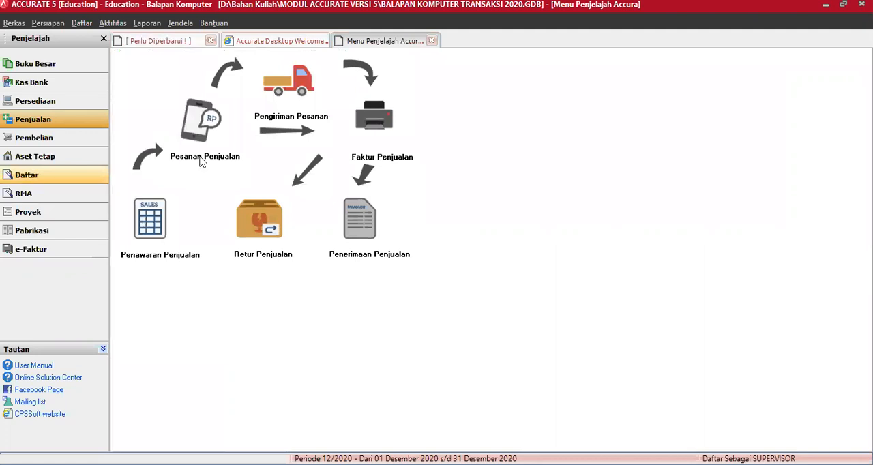
Create a new inventory adjustment numbered IA 1007
{"action": "left_click", "coordinate": [36, 101]}
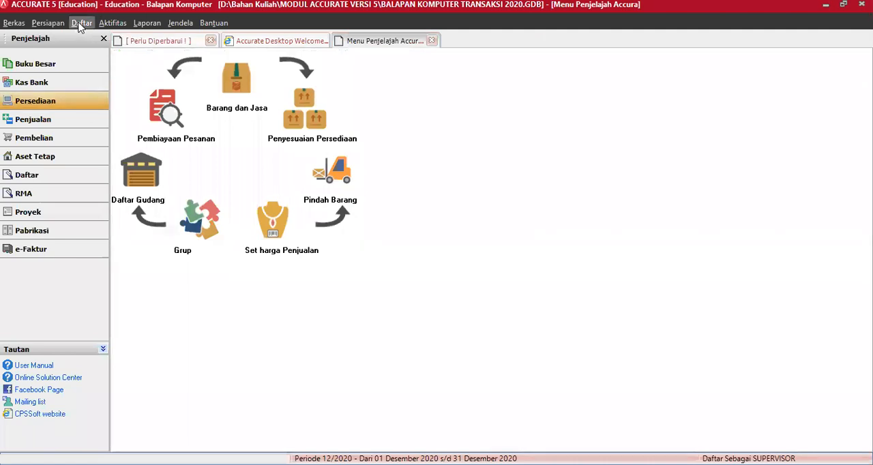
{"action": "left_click", "coordinate": [109, 24]}
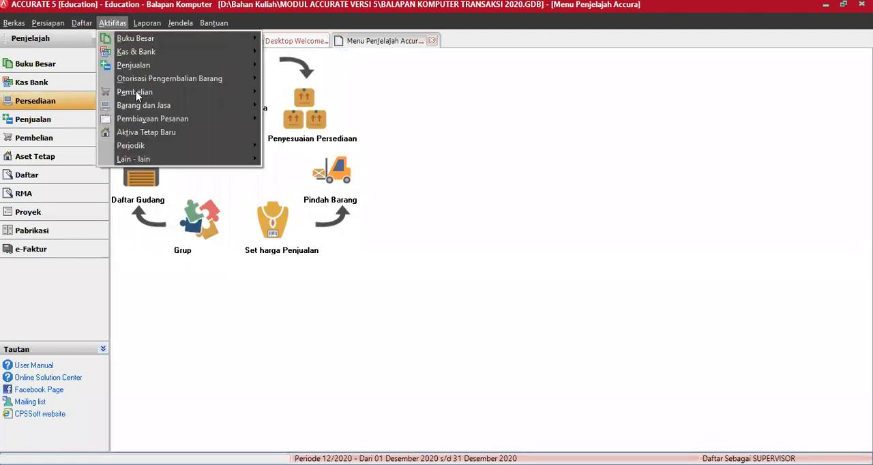
{"action": "mouse_move", "coordinate": [160, 108]}
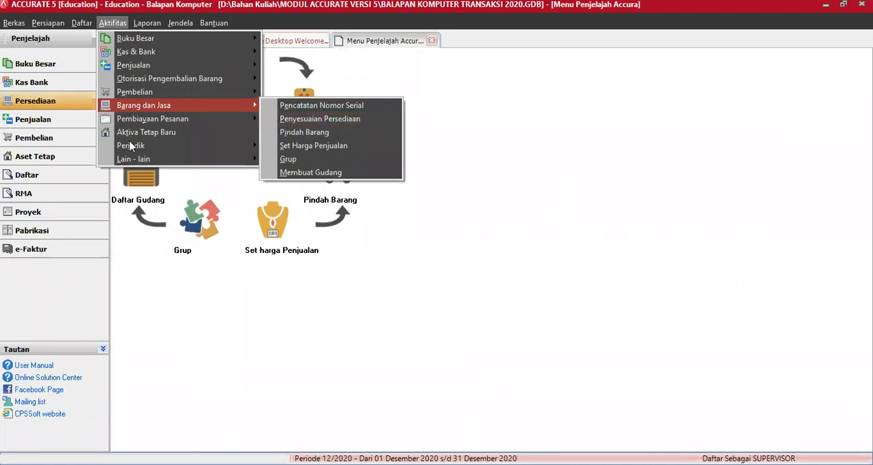
{"action": "left_click", "coordinate": [64, 101]}
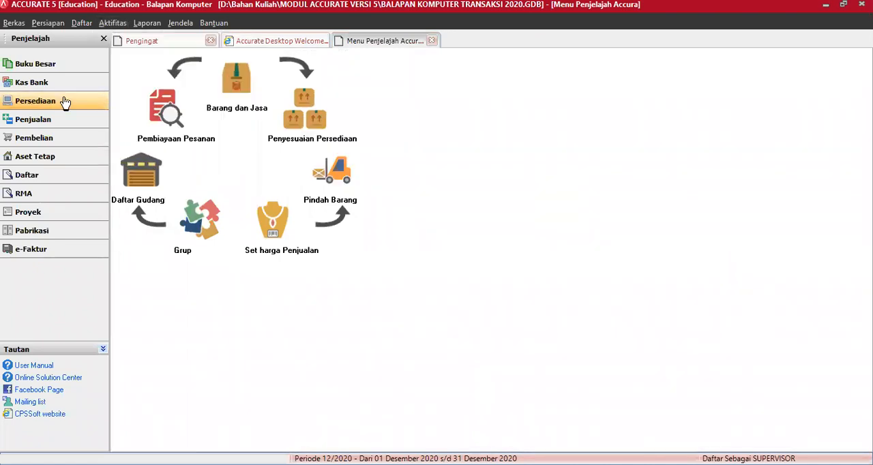
{"action": "left_click", "coordinate": [312, 112]}
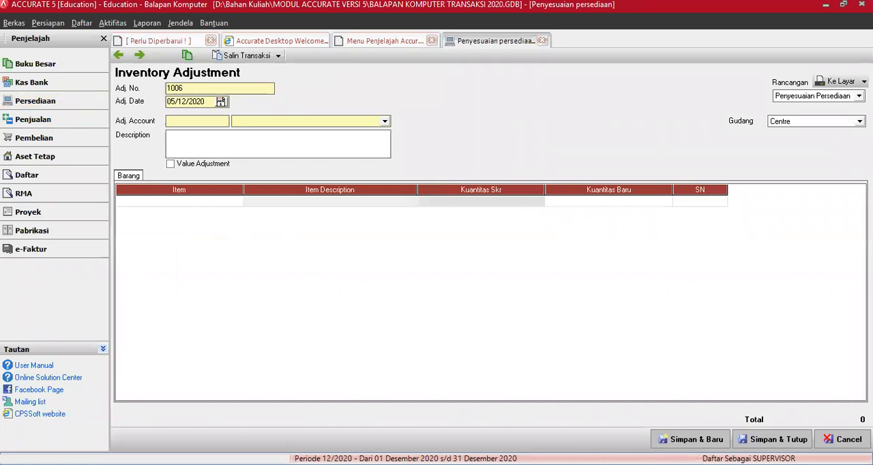
{"action": "type", "text": "IA 10"}
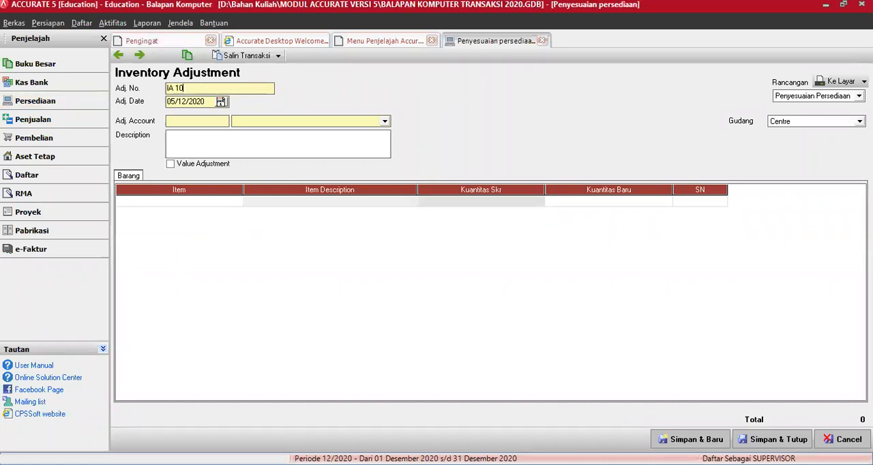
{"action": "type", "text": "07"}
{"action": "key", "text": "Tab"}
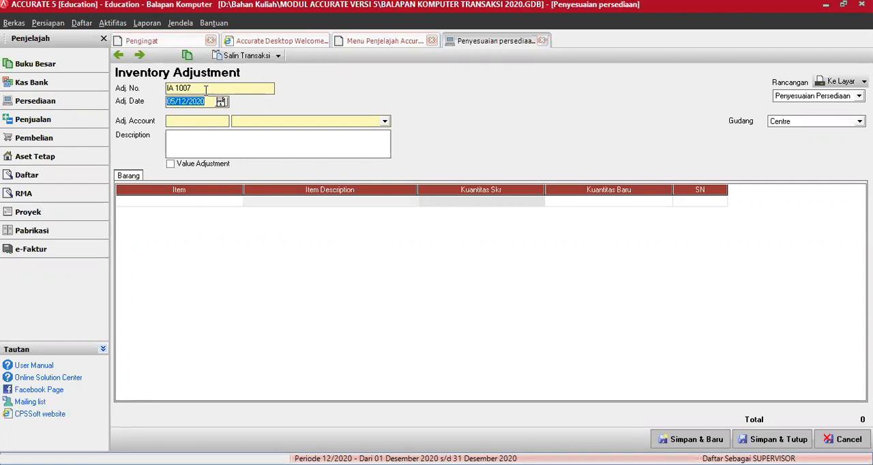
Set the adjustment date to 25/03/16 and the adjustment account to 3101 Opening Balance Equity
{"action": "type", "text": "25/03/16"}
{"action": "key", "text": "Tab"}
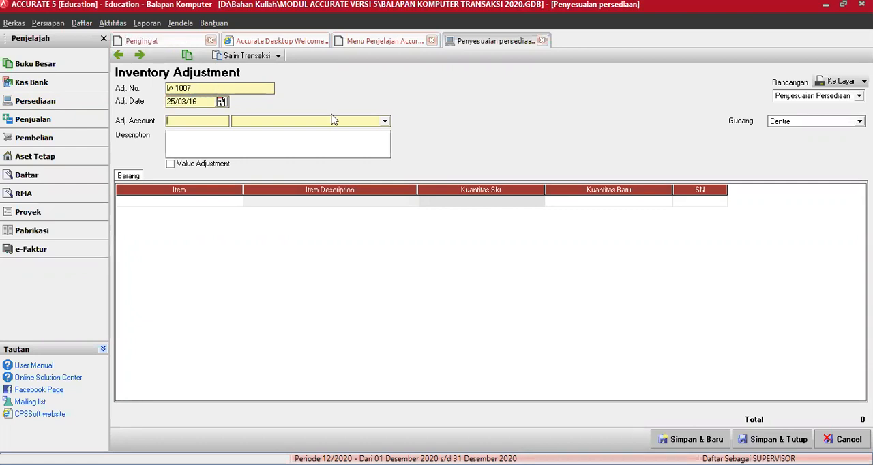
{"action": "type", "text": "3101"}
{"action": "key", "text": "Tab"}
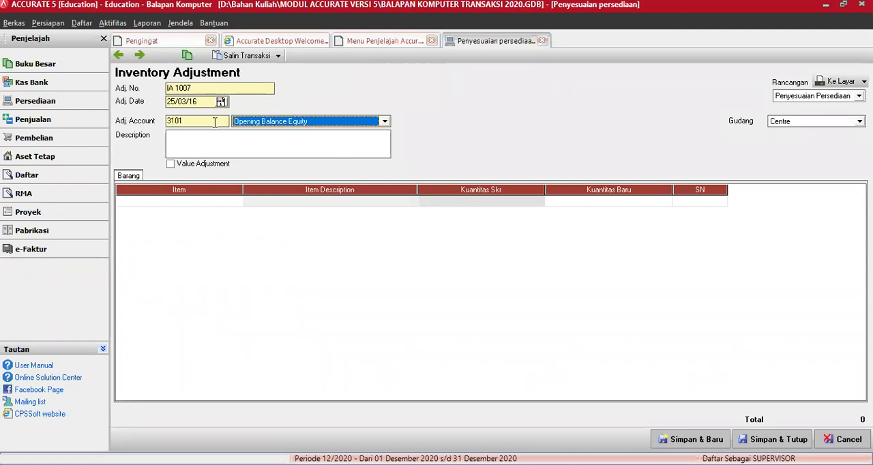
Enter Penyesuaian L3 Bekas as the inventory adjustment's description
{"action": "left_click", "coordinate": [203, 139]}
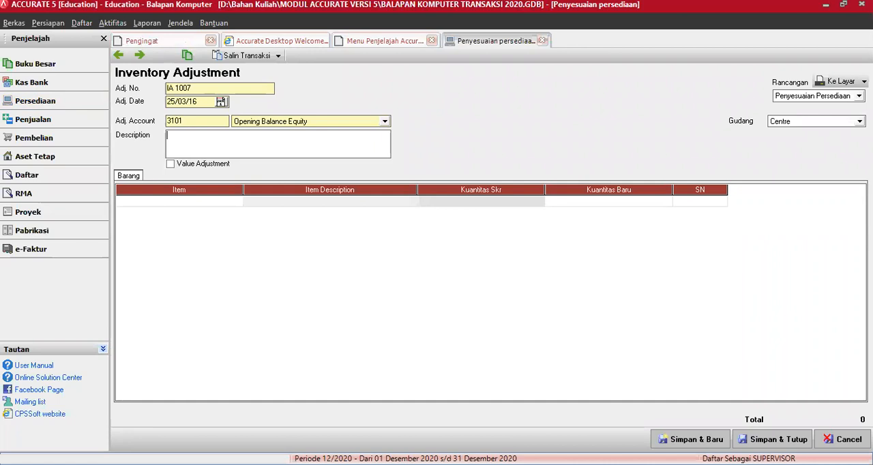
{"action": "type", "text": "Penyesua"}
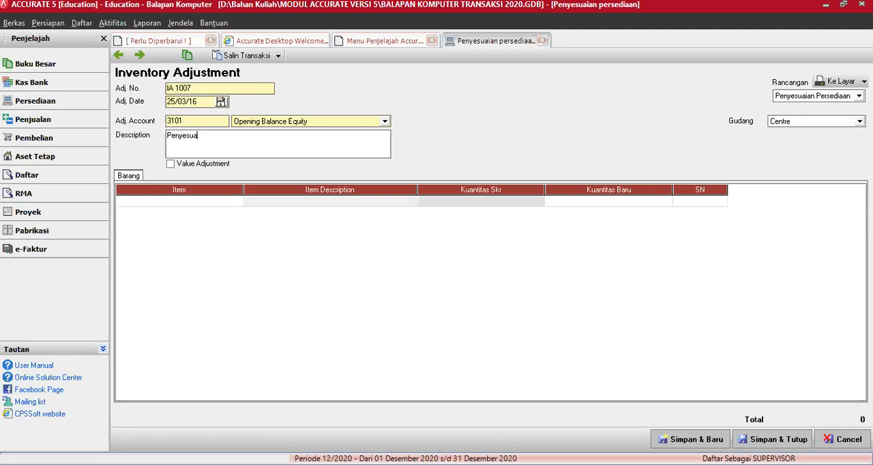
{"action": "type", "text": "ian Barang Bekas L"}
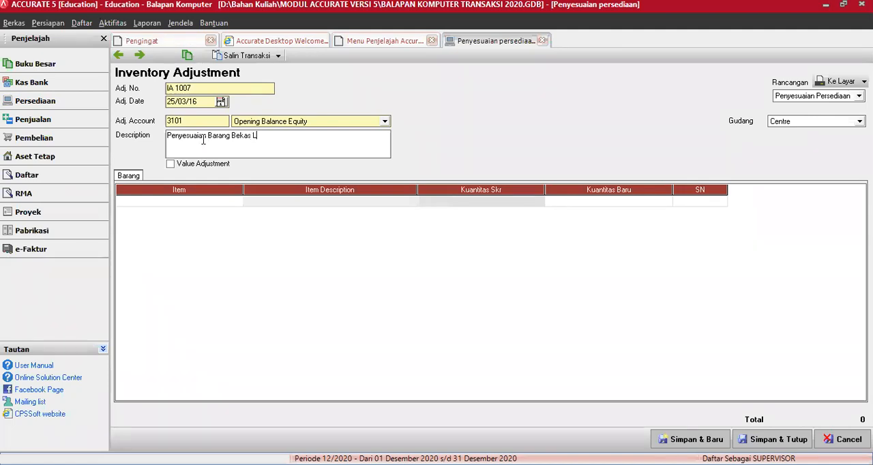
{"action": "key", "text": "BackSpace"}
{"action": "key", "text": "BackSpace"}
{"action": "key", "text": "BackSpace"}
{"action": "key", "text": "BackSpace"}
{"action": "key", "text": "BackSpace"}
{"action": "key", "text": "BackSpace"}
{"action": "key", "text": "BackSpace"}
{"action": "key", "text": "BackSpace"}
{"action": "key", "text": "BackSpace"}
{"action": "key", "text": "BackSpace"}
{"action": "key", "text": "BackSpace"}
{"action": "key", "text": "BackSpace"}
{"action": "key", "text": "BackSpace"}
{"action": "key", "text": "BackSpace"}
{"action": "key", "text": "BackSpace"}
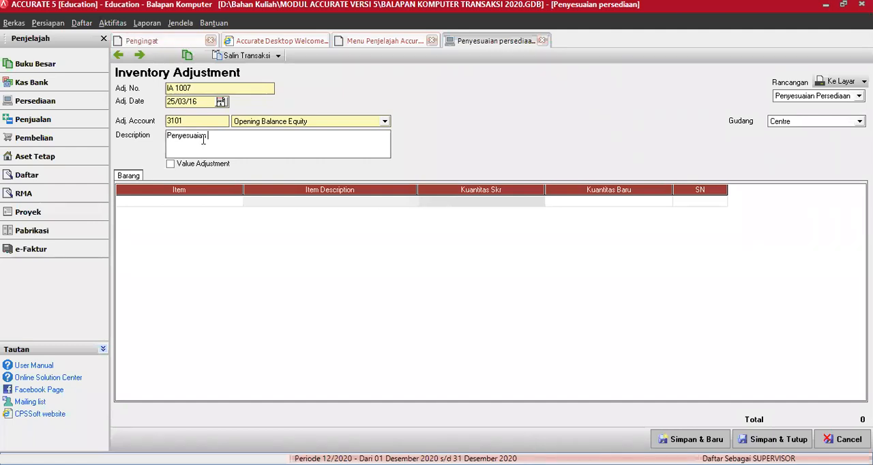
{"action": "type", "text": "L3 Bekas"}
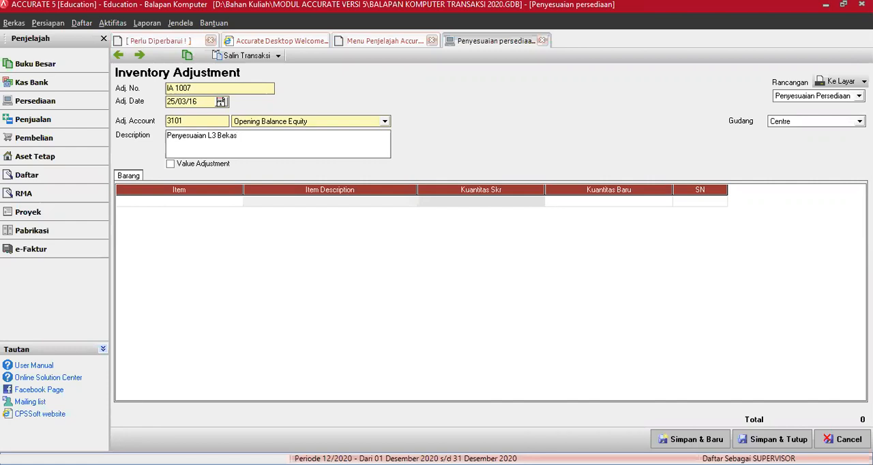
Enable value adjustment with warehouse Gudang Kamera and add the item NIK L3 Bekas to the adjustment
{"action": "left_click", "coordinate": [170, 164]}
{"action": "left_click", "coordinate": [795, 123]}
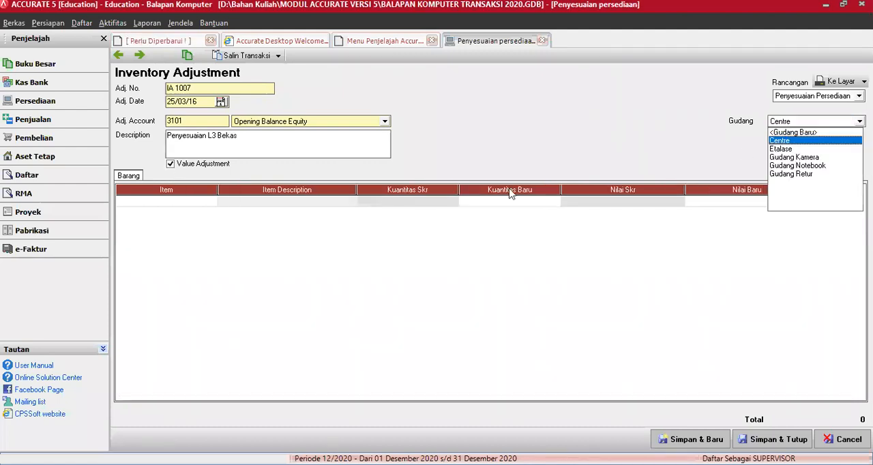
{"action": "left_click", "coordinate": [208, 207]}
{"action": "left_click", "coordinate": [209, 206]}
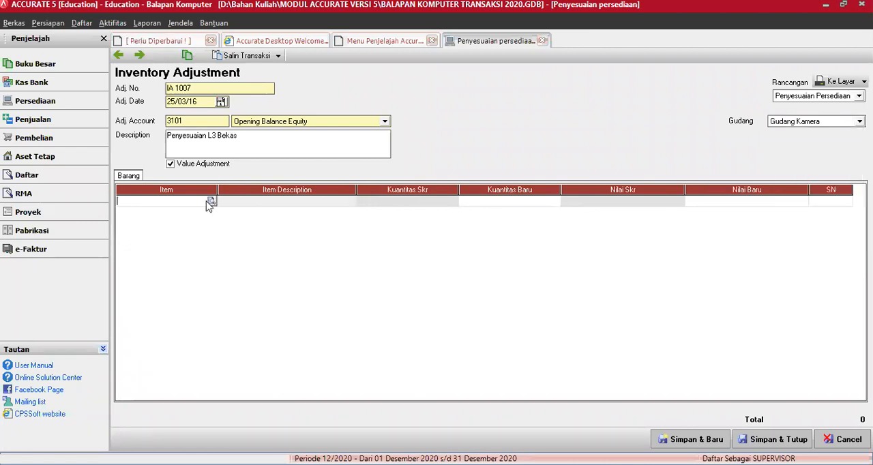
{"action": "double_click", "coordinate": [403, 225]}
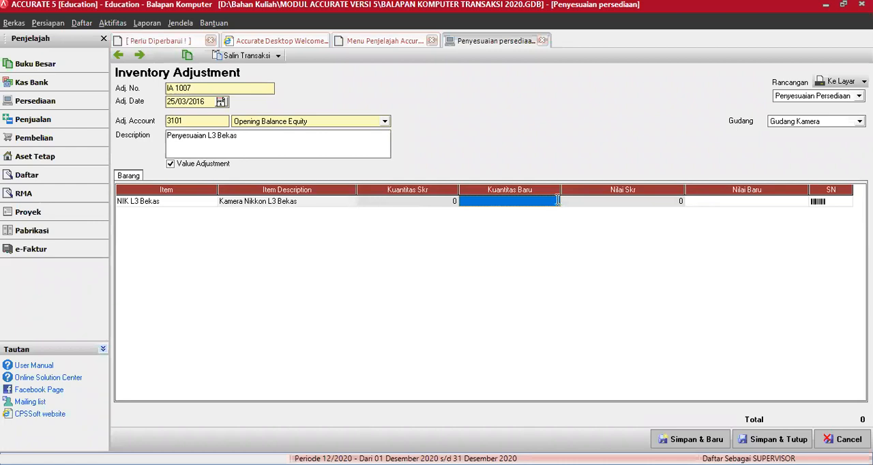
Set NIK L3 Bekas to a new quantity of 1 and a new value of 250.000, and save the adjustment
{"action": "type", "text": "1"}
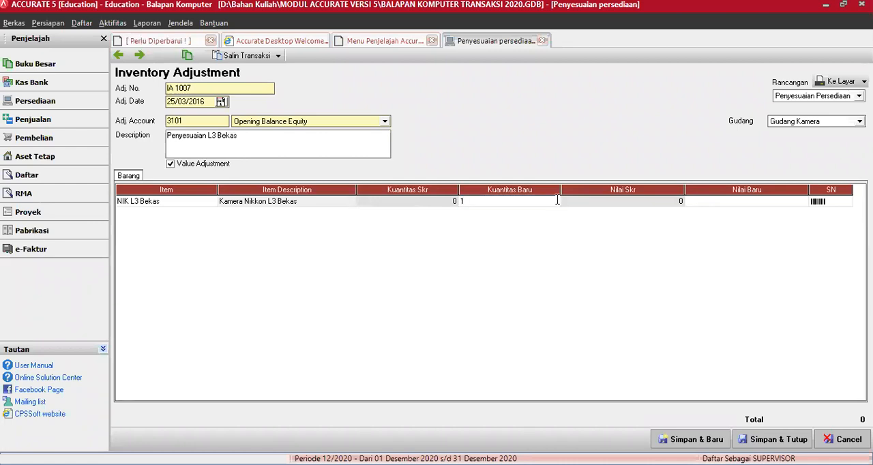
{"action": "key", "text": "Tab"}
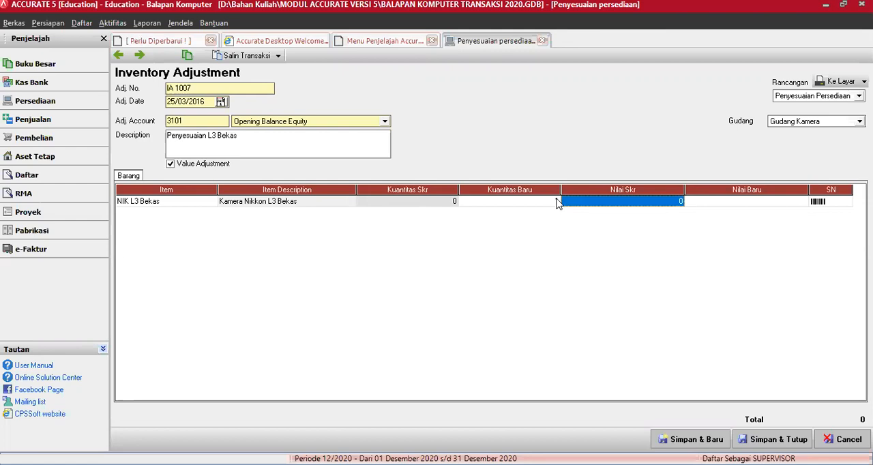
{"action": "key", "text": "Tab"}
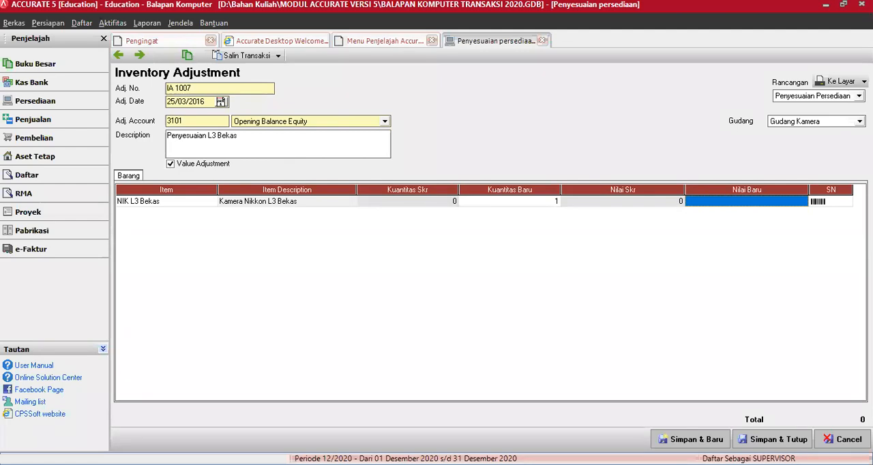
{"action": "type", "text": "250.000"}
{"action": "key", "text": "Tab"}
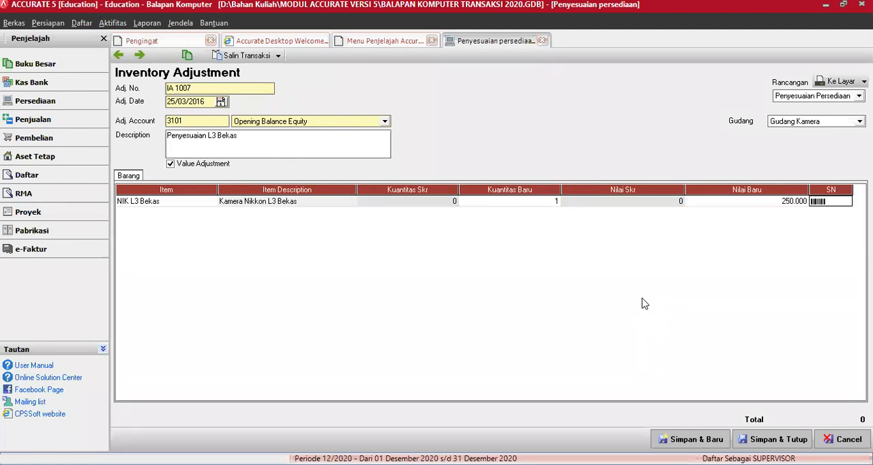
{"action": "key", "text": "Tab"}
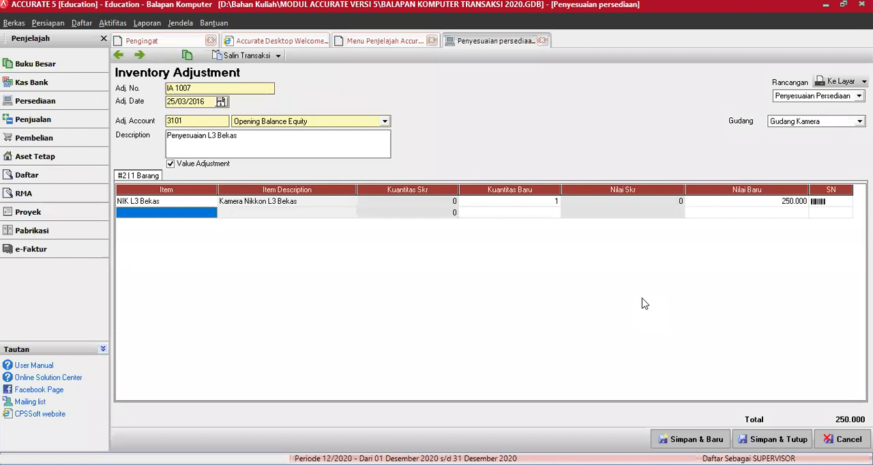
{"action": "left_click", "coordinate": [782, 440]}
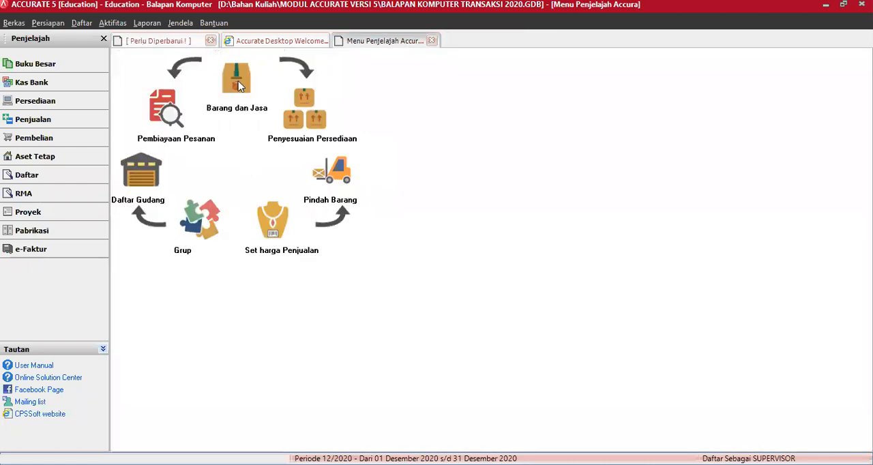
Show zero-quantity items in the goods and services list and check the current balance of NIK L3 Bekas in its item record
{"action": "left_click", "coordinate": [236, 79]}
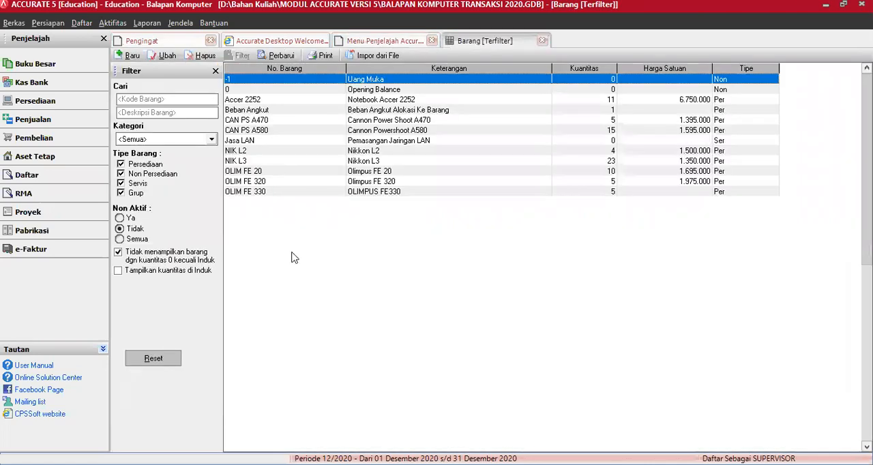
{"action": "left_click", "coordinate": [135, 257]}
{"action": "left_click", "coordinate": [252, 171]}
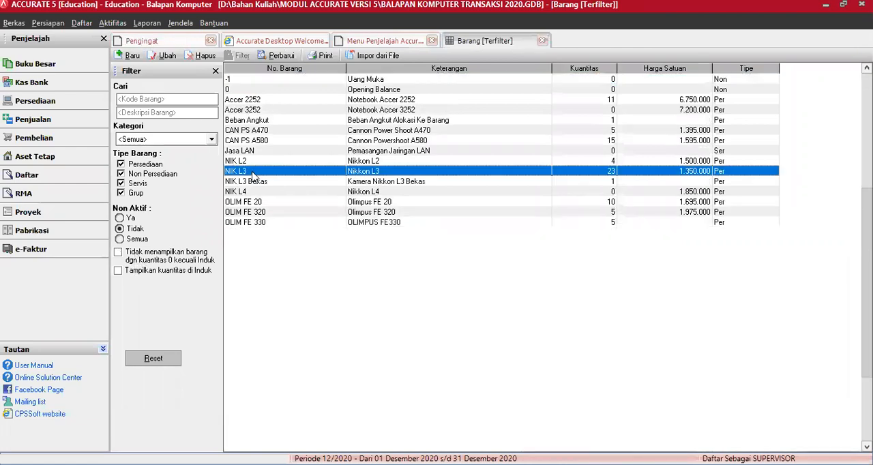
{"action": "left_click", "coordinate": [250, 183]}
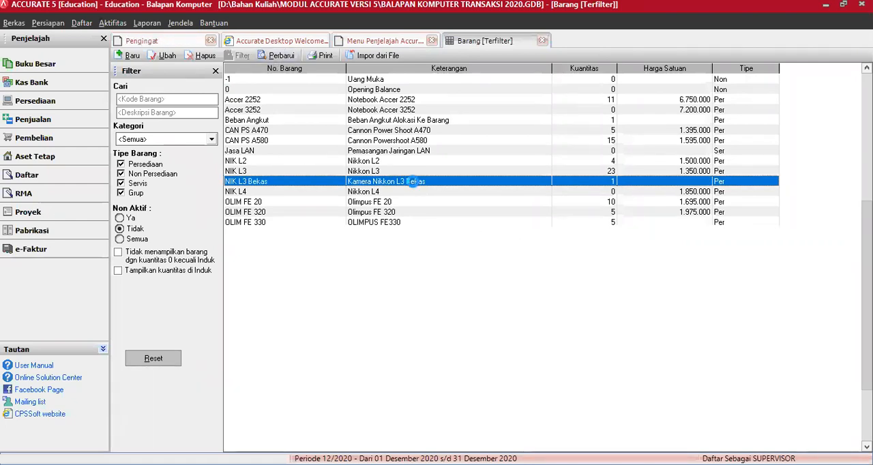
{"action": "double_click", "coordinate": [413, 181]}
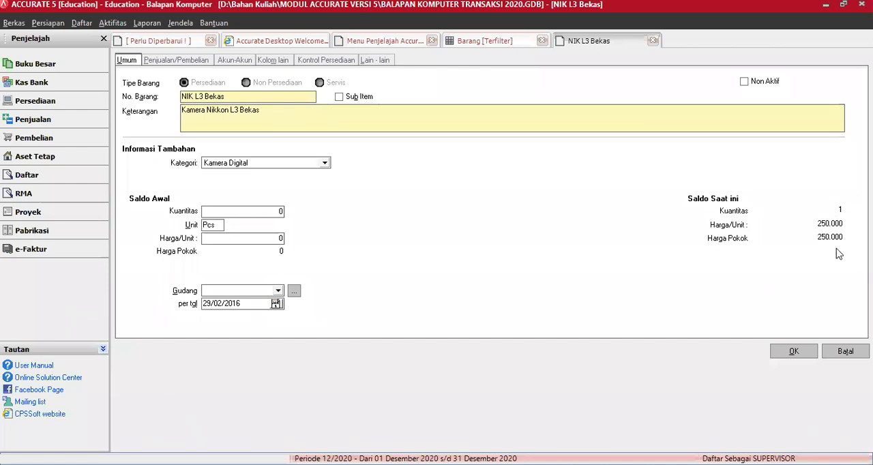
{"action": "left_click", "coordinate": [793, 352]}
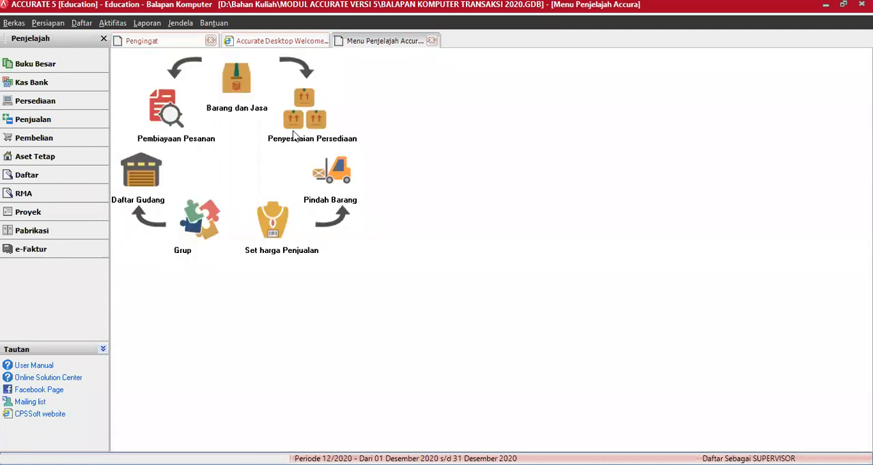
Reopen inventory adjustment IA 1007, review its transaction journal, and close the adjustment and inventory explorer without changes
{"action": "left_click", "coordinate": [300, 120]}
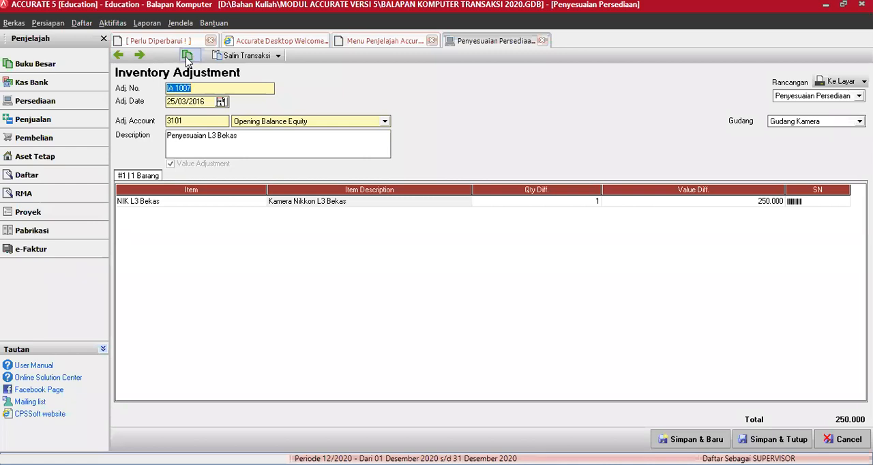
{"action": "left_click", "coordinate": [186, 55]}
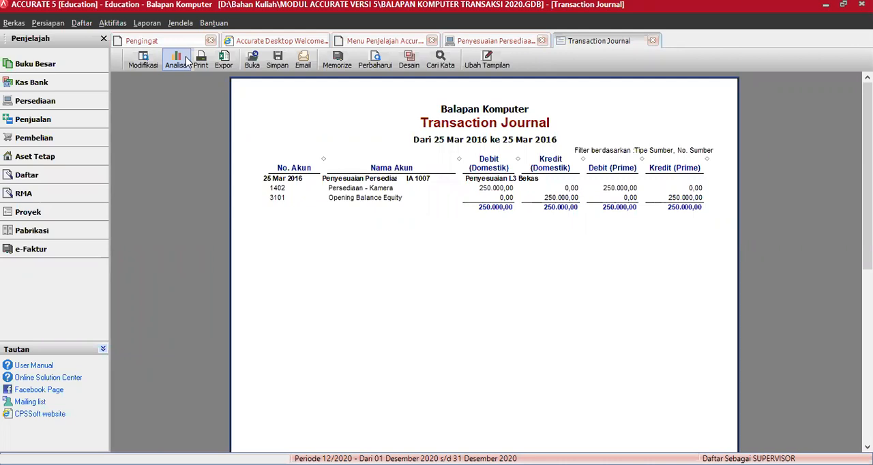
{"action": "left_click", "coordinate": [186, 62]}
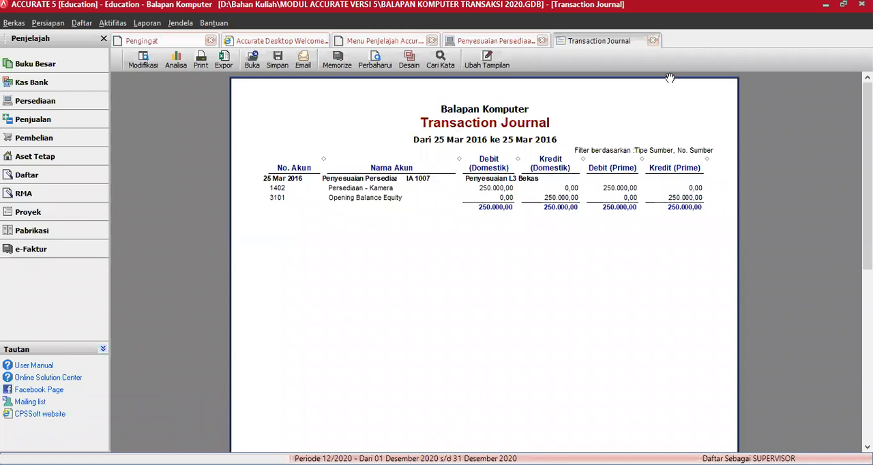
{"action": "left_click", "coordinate": [652, 42]}
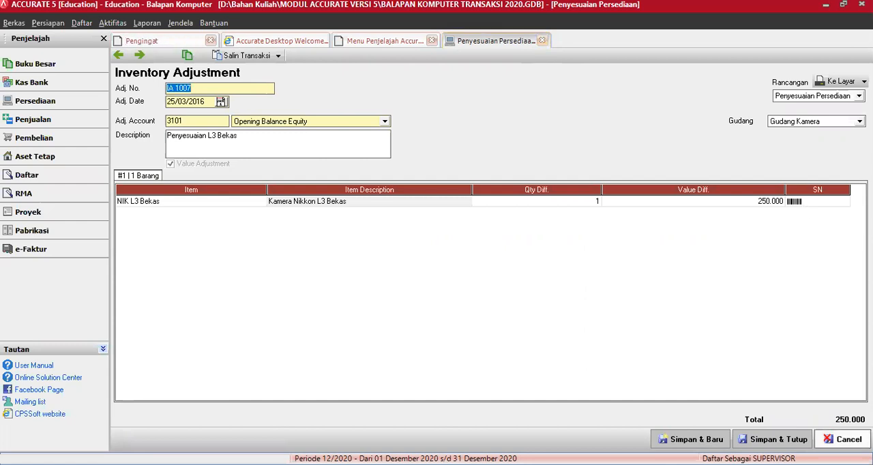
{"action": "left_click", "coordinate": [844, 439]}
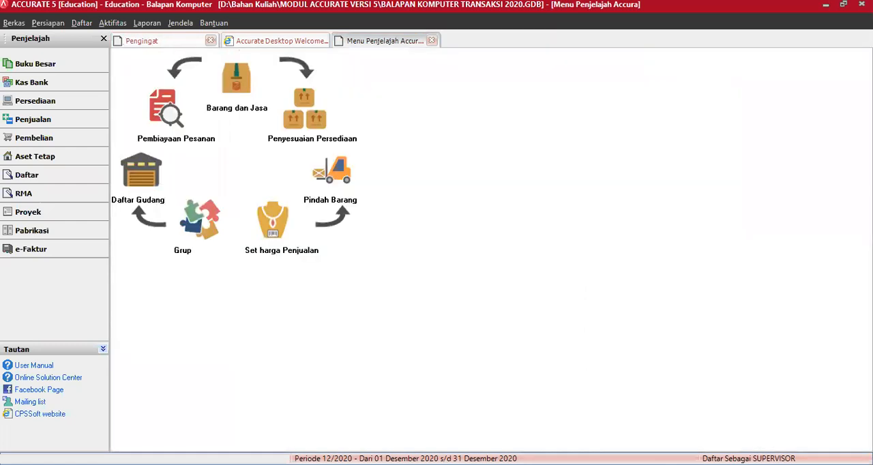
{"action": "left_click", "coordinate": [432, 41]}
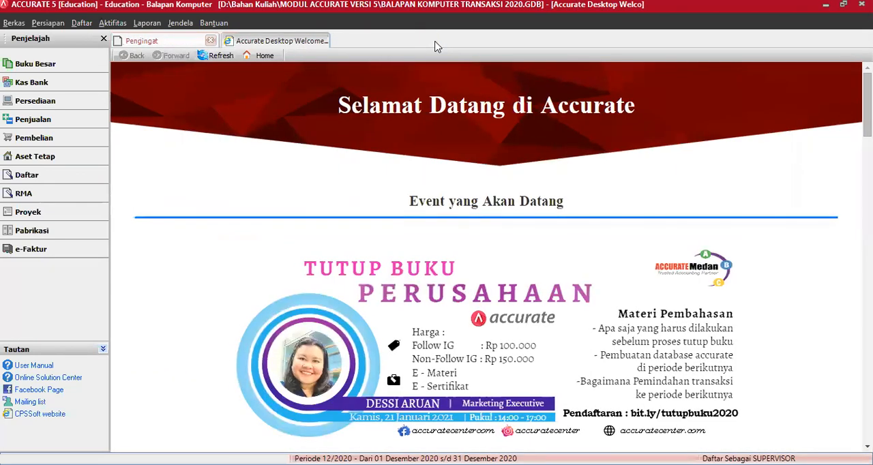